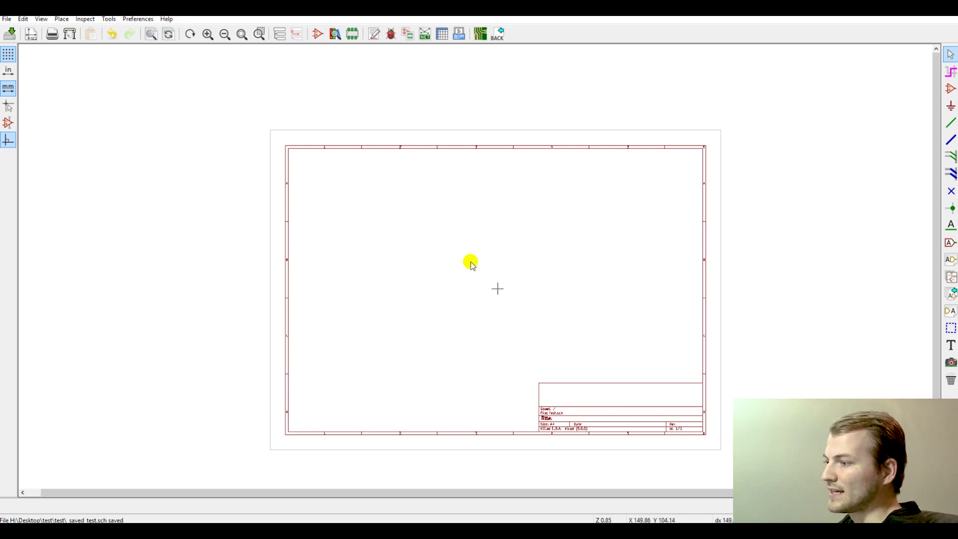
scroll(468, 262, "up", 1)
scroll(460, 233, "up", 1)
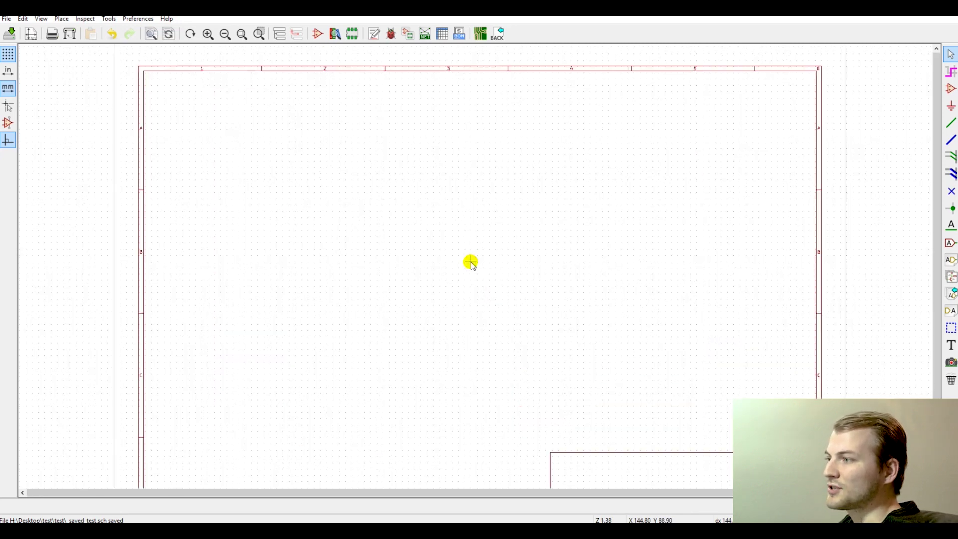
scroll(469, 261, "down", 1)
scroll(469, 261, "up", 1)
scroll(470, 262, "down", 1)
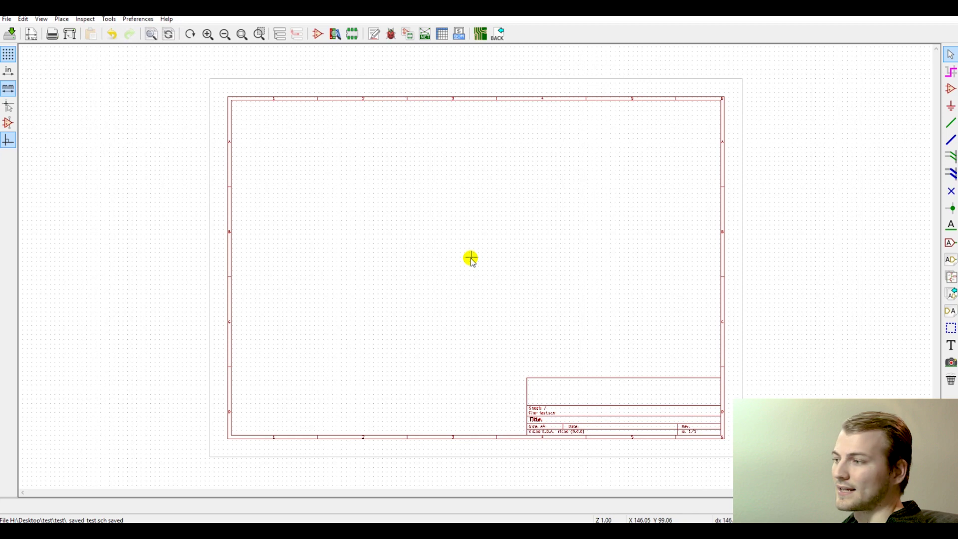
scroll(516, 204, "up", 1)
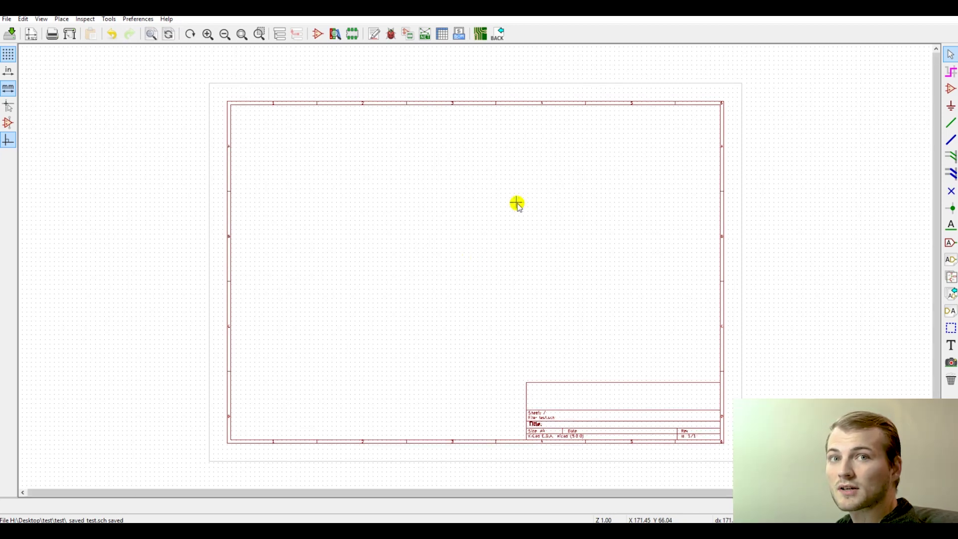
- Place the TPS61200DRC boost converter symbol, found by searching 'tps', near the sheet centre
left_click(951, 89)
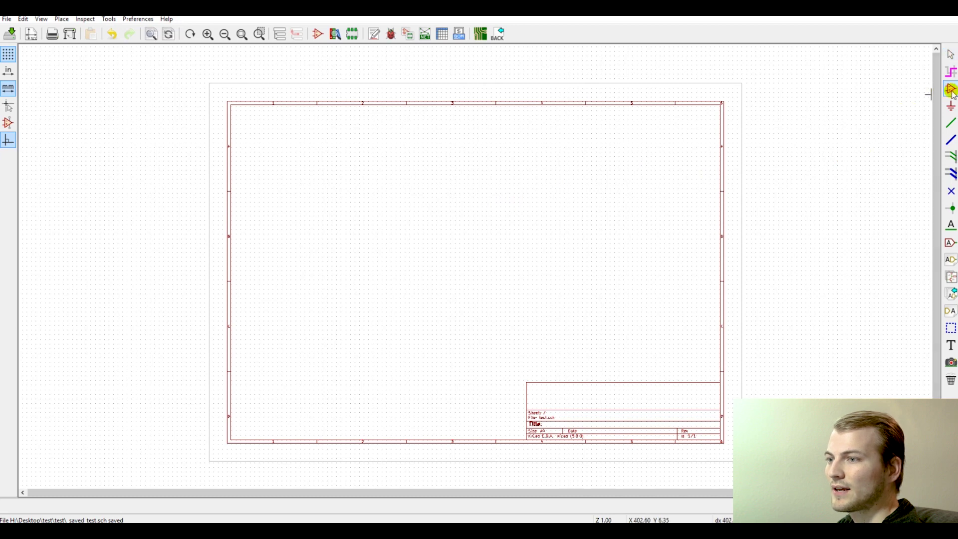
left_click(461, 218)
type("tps")
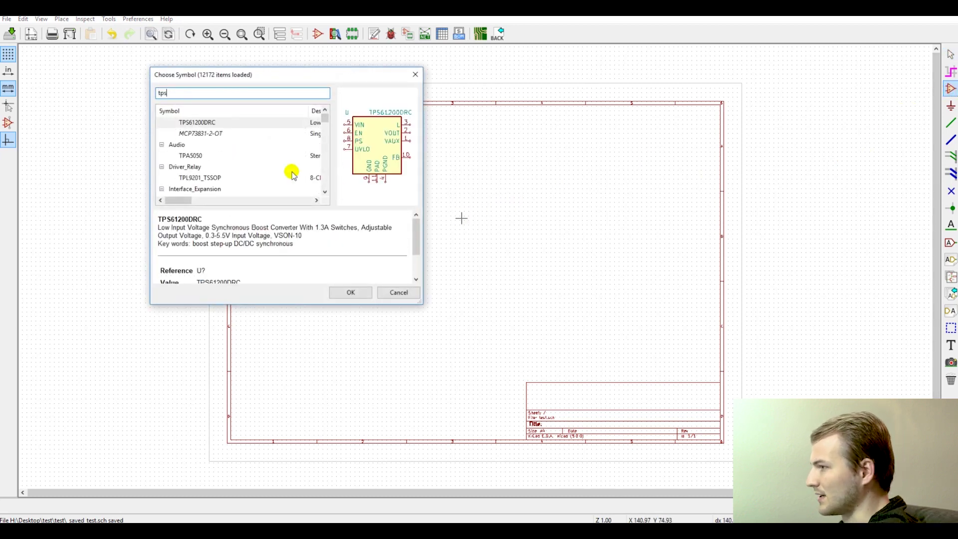
left_click(216, 123)
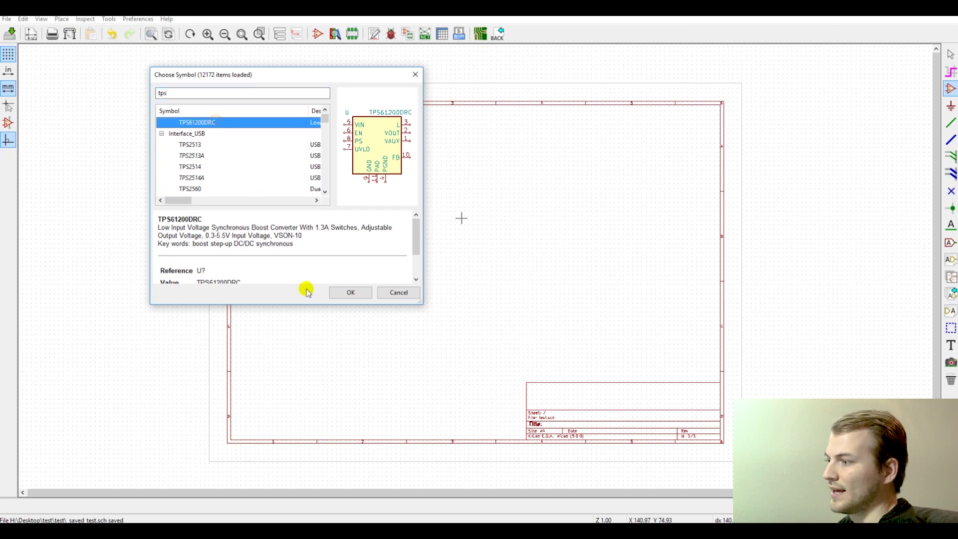
left_click(337, 292)
scroll(534, 226, "up", 1)
scroll(467, 262, "up", 1)
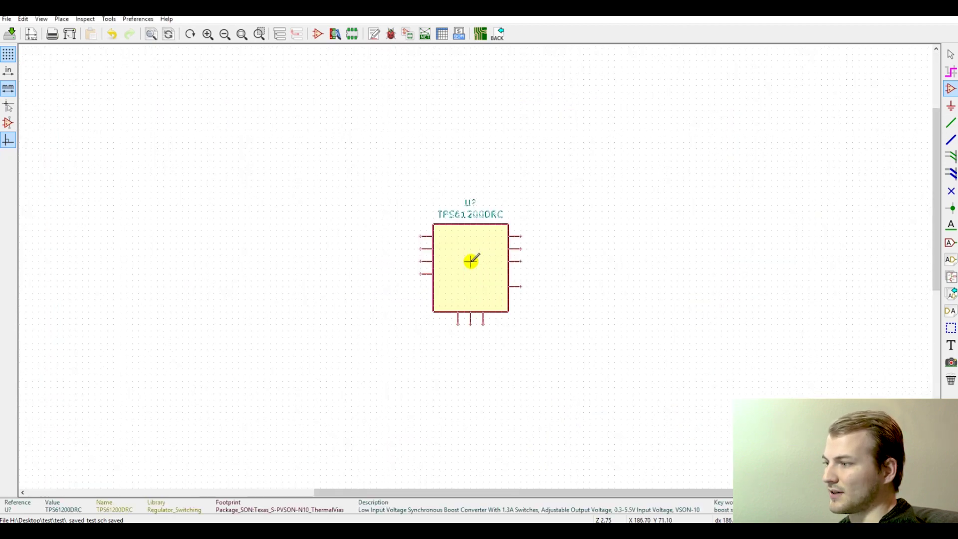
scroll(466, 261, "up", 1)
scroll(488, 246, "up", 1)
left_click(496, 242)
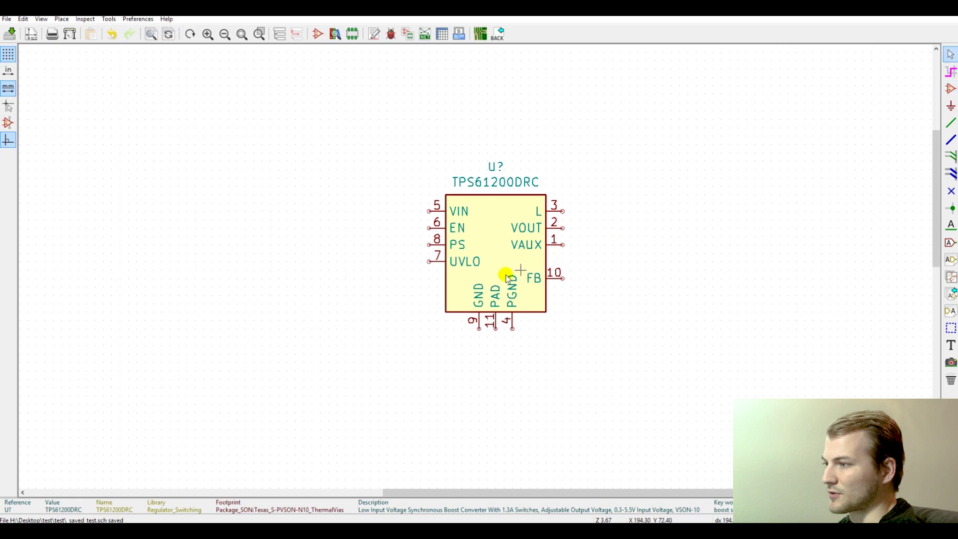
scroll(509, 274, "down", 1)
scroll(470, 262, "down", 1)
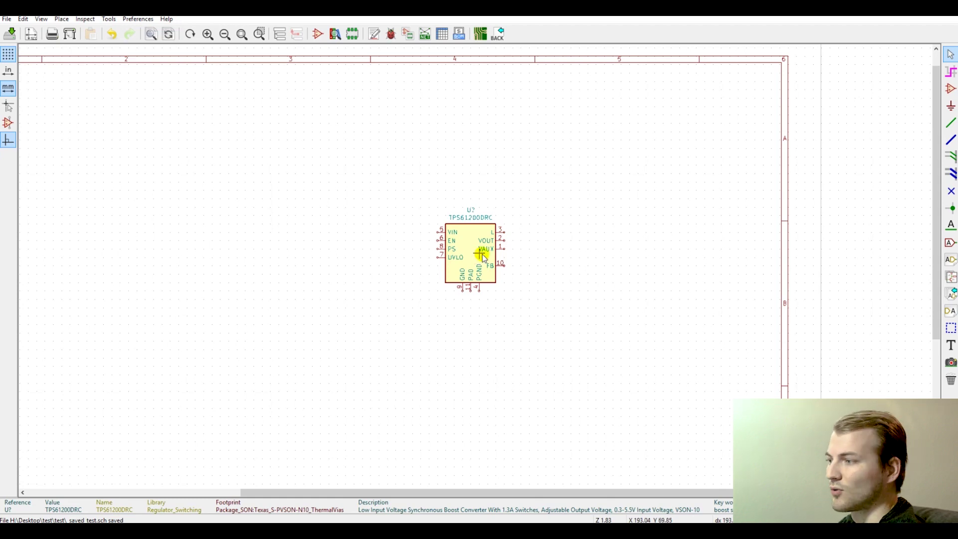
scroll(480, 255, "up", 2)
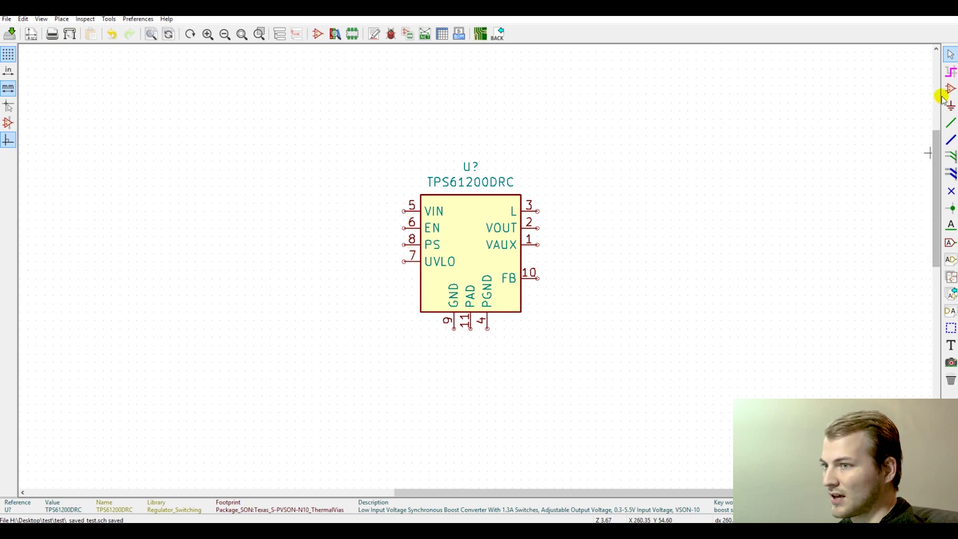
- Place a GND symbol below the IC and wire the GND, PGND and PAD pins to it
left_click(532, 320)
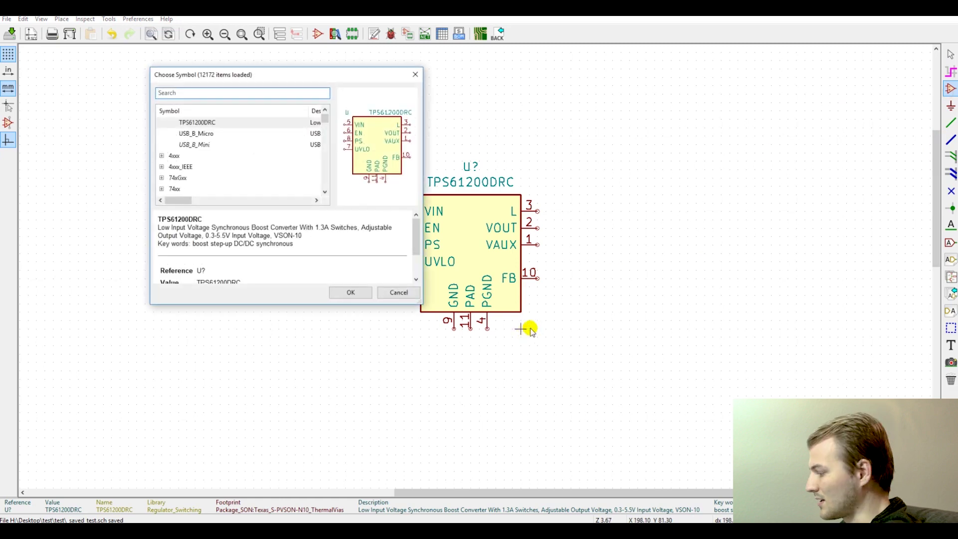
type("g")
key("Return")
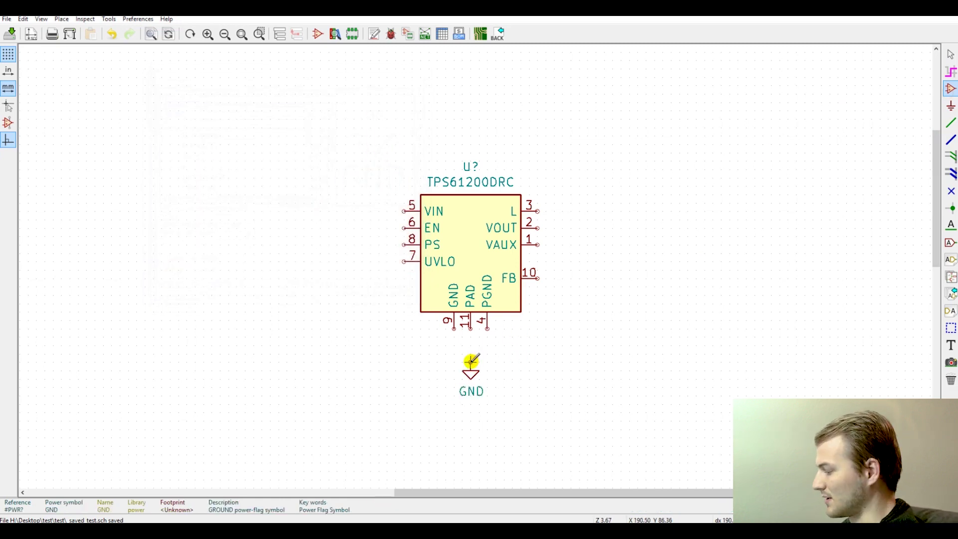
left_click(471, 362)
left_click(401, 294)
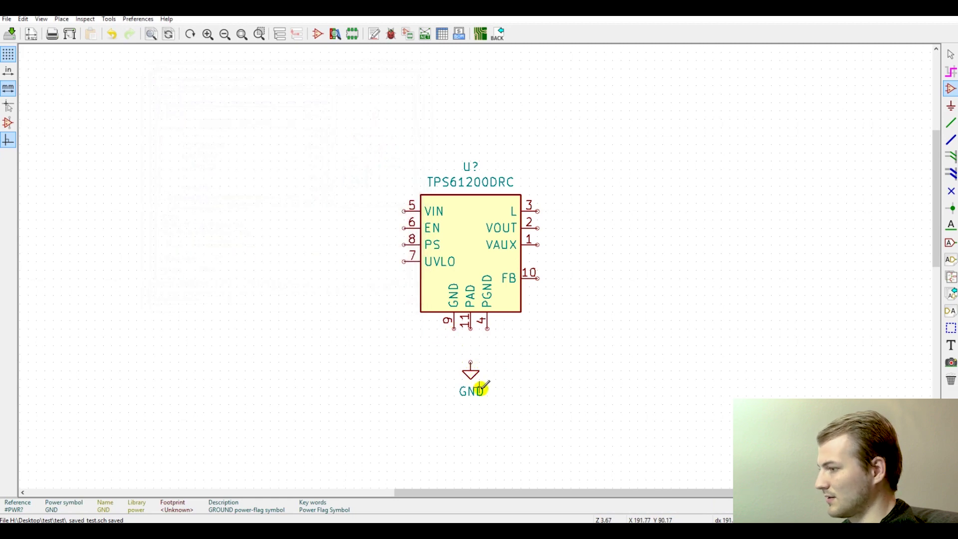
key("w")
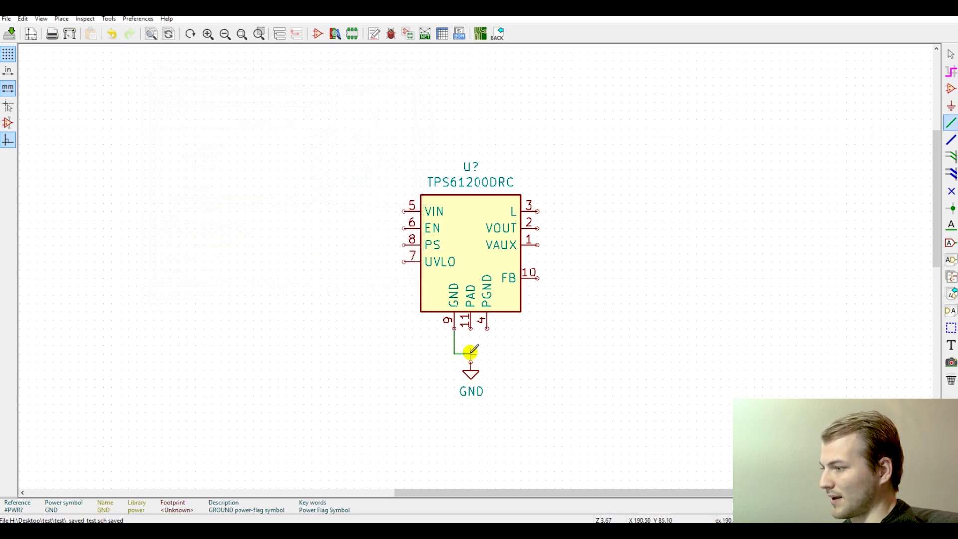
left_click(470, 356)
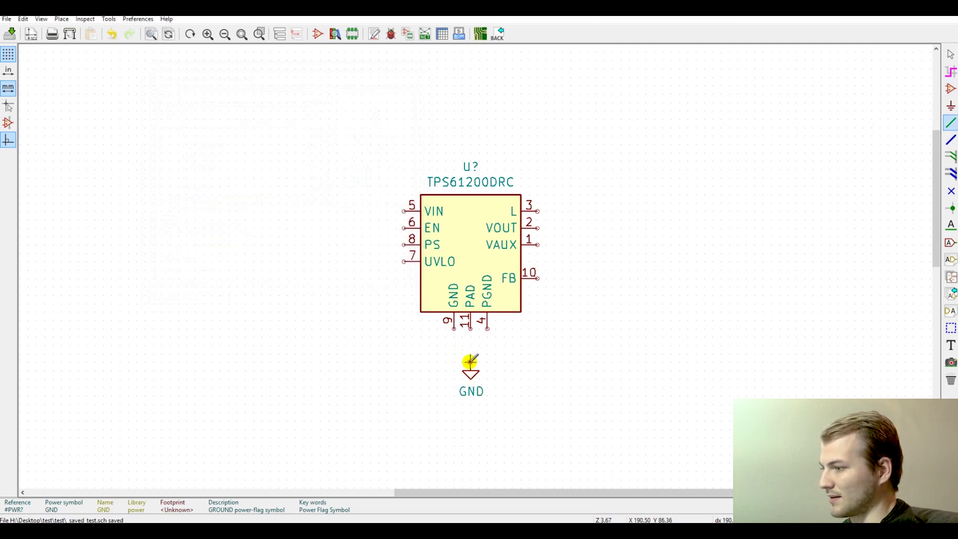
left_click(487, 327)
left_click(470, 327)
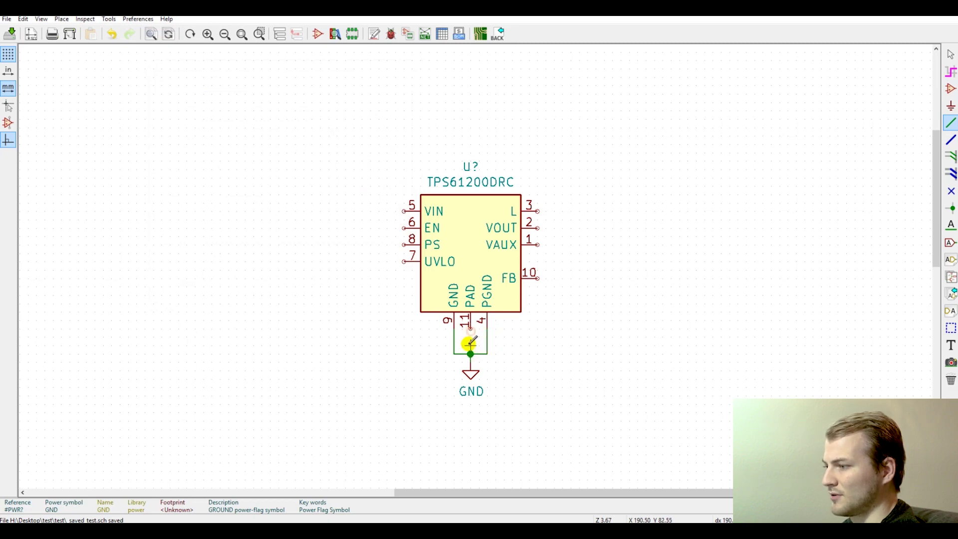
left_click(470, 354)
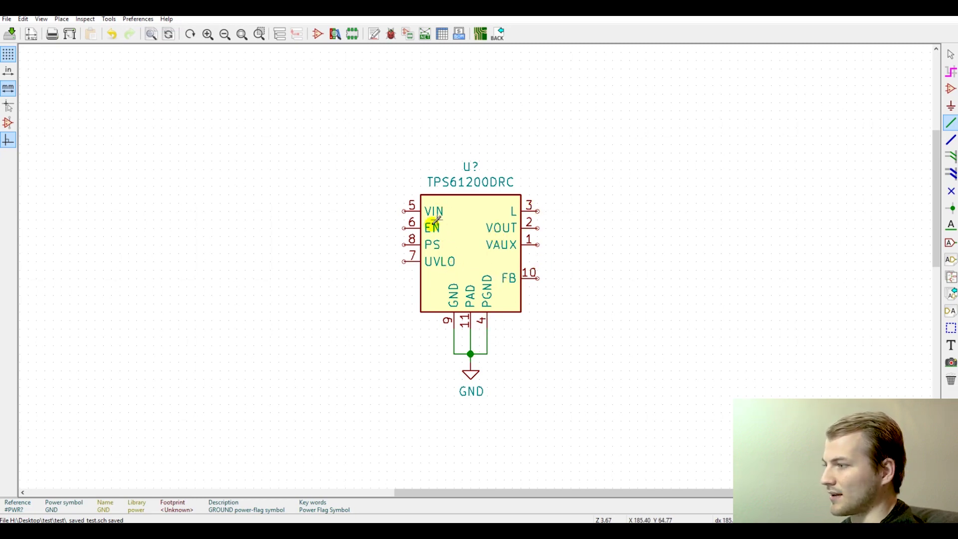
- Tie the EN, VIN and PS pins together with a vertical wire left of the chip
left_click(404, 228)
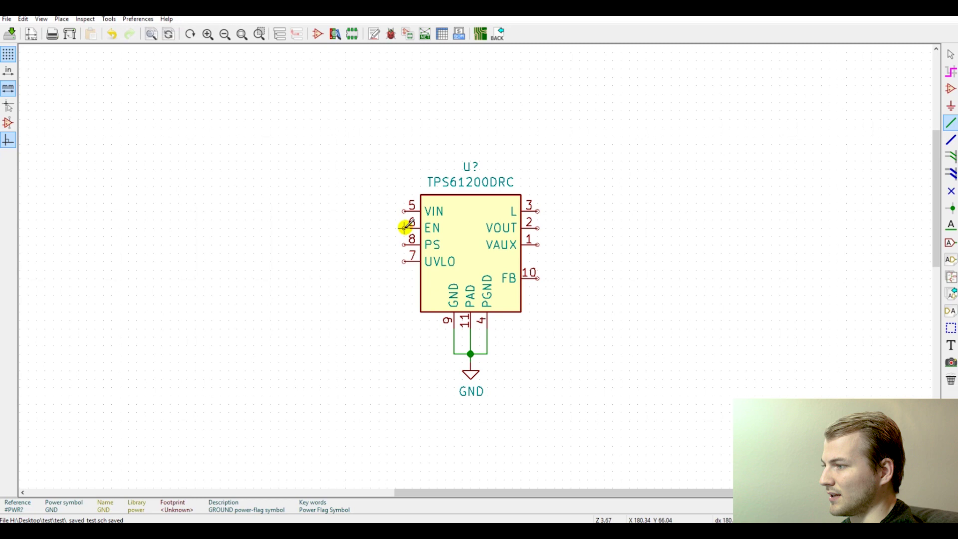
double_click(379, 161)
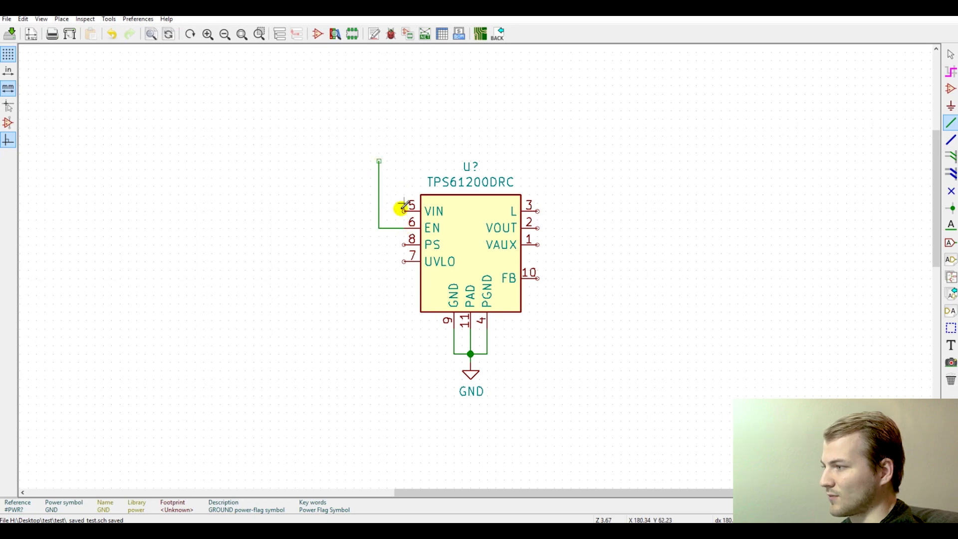
left_click(405, 211)
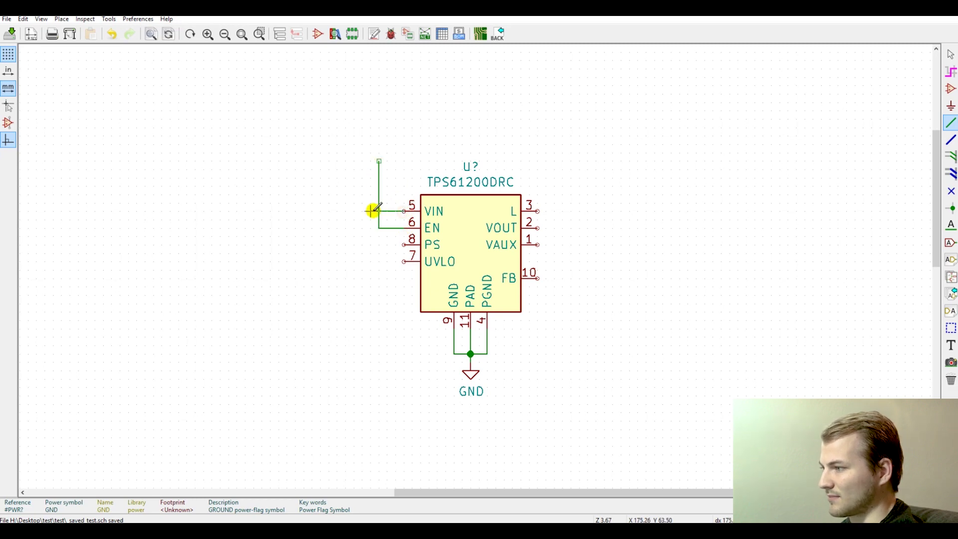
left_click(378, 210)
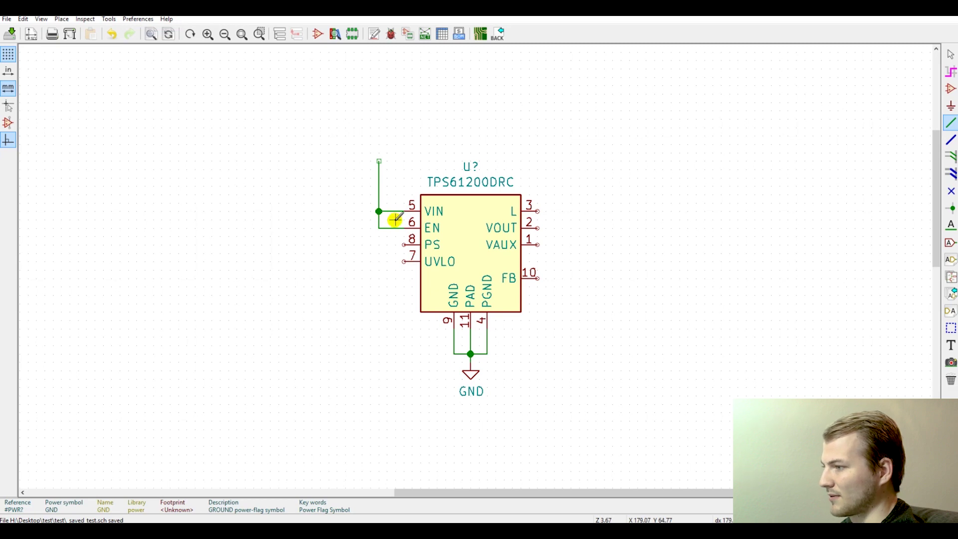
left_click(406, 244)
left_click(378, 228)
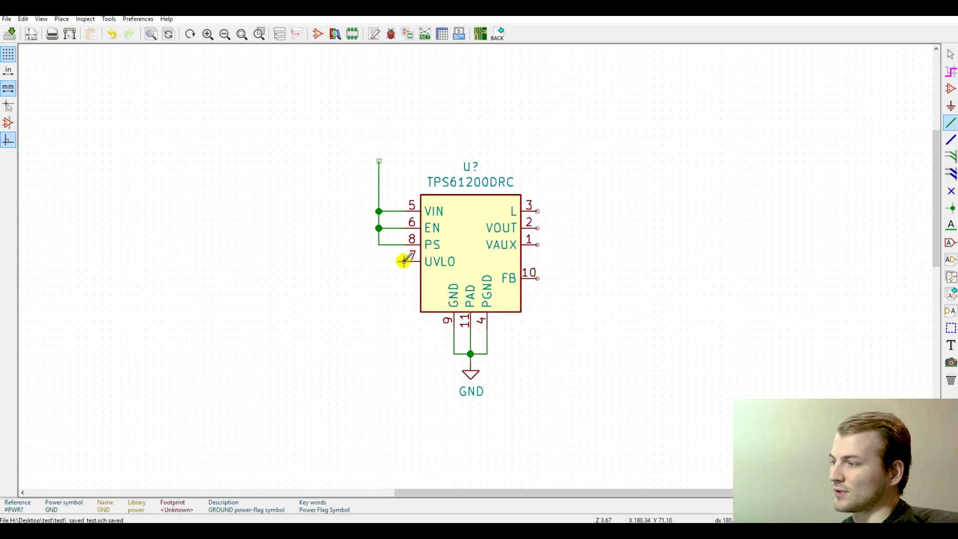
key("Escape")
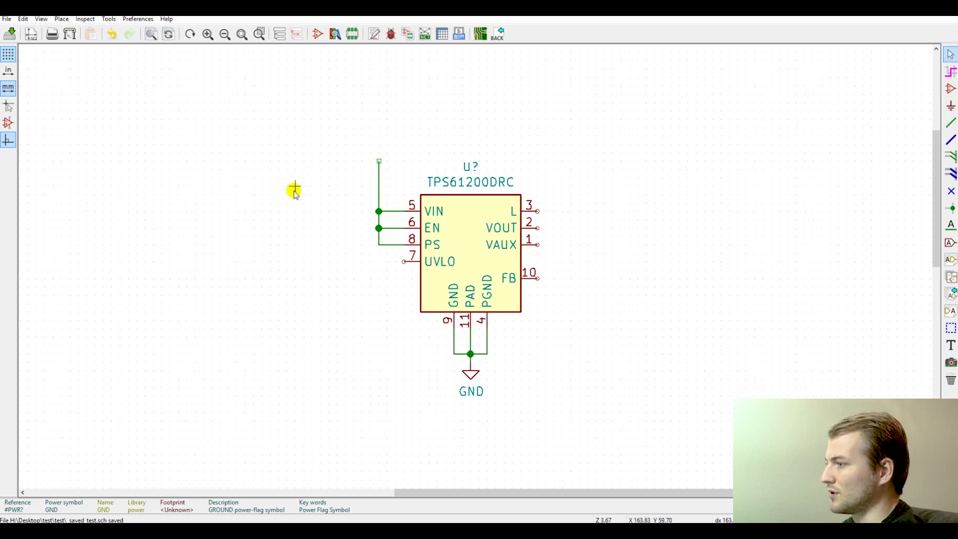
left_click(950, 88)
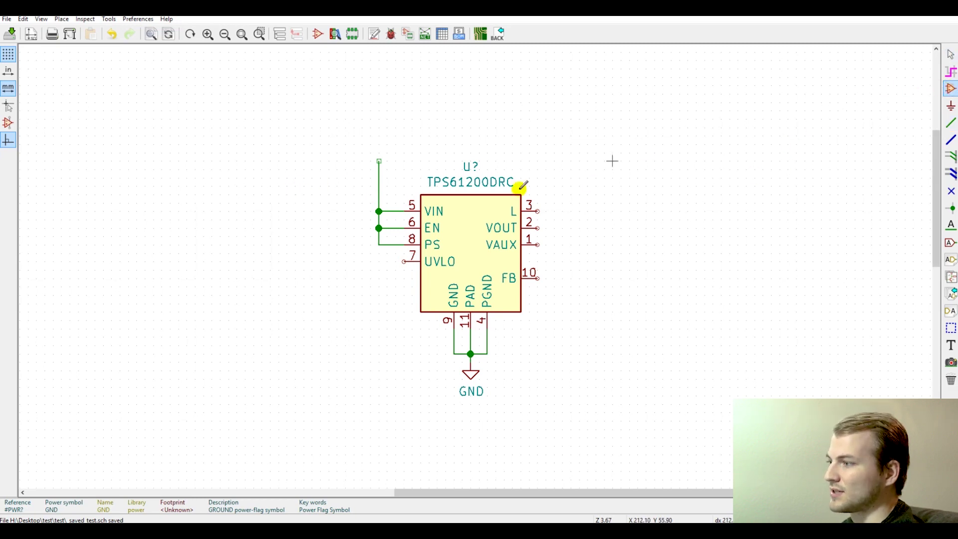
- Place two resistors, one above the other, left of the TPS61200DRC
left_click(252, 211)
type("r")
key("Return")
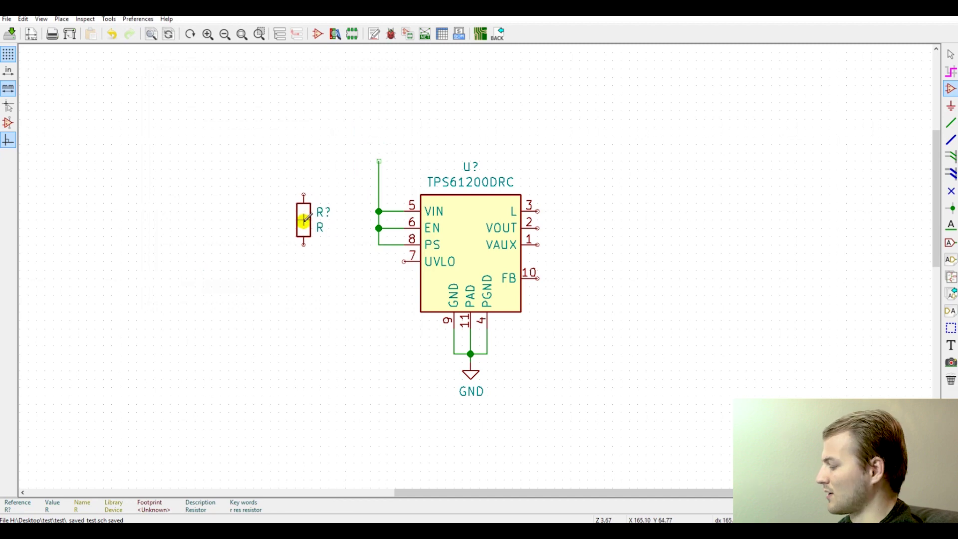
left_click(303, 219)
left_click(303, 284)
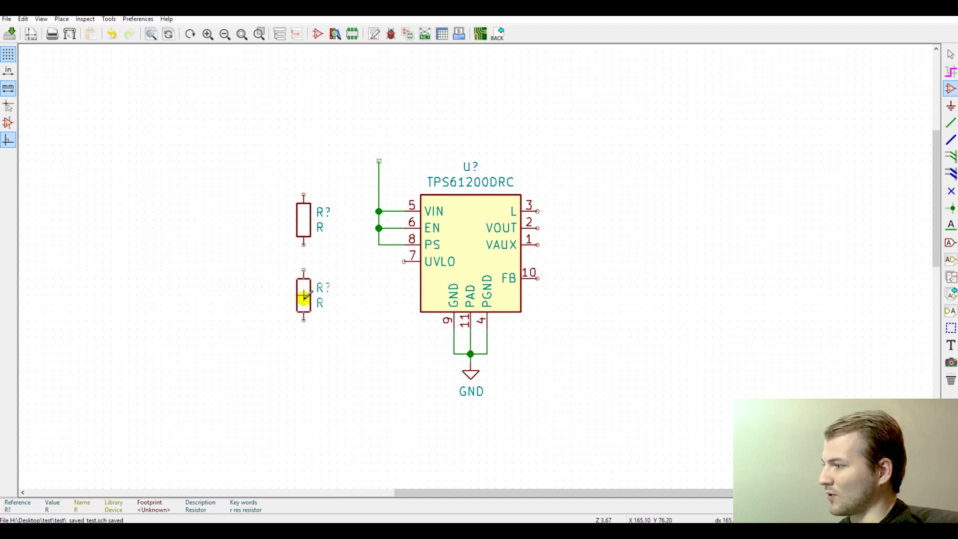
left_click(304, 295)
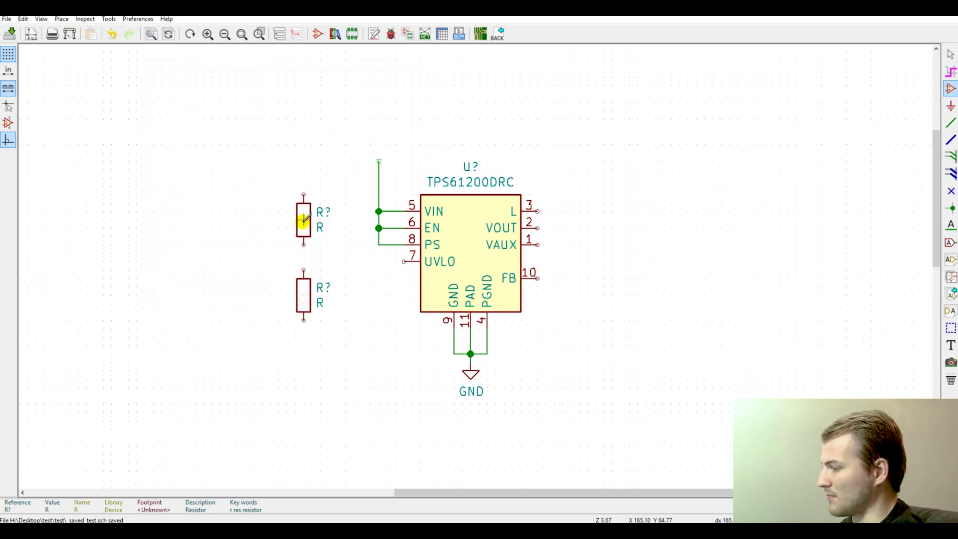
left_click(398, 260)
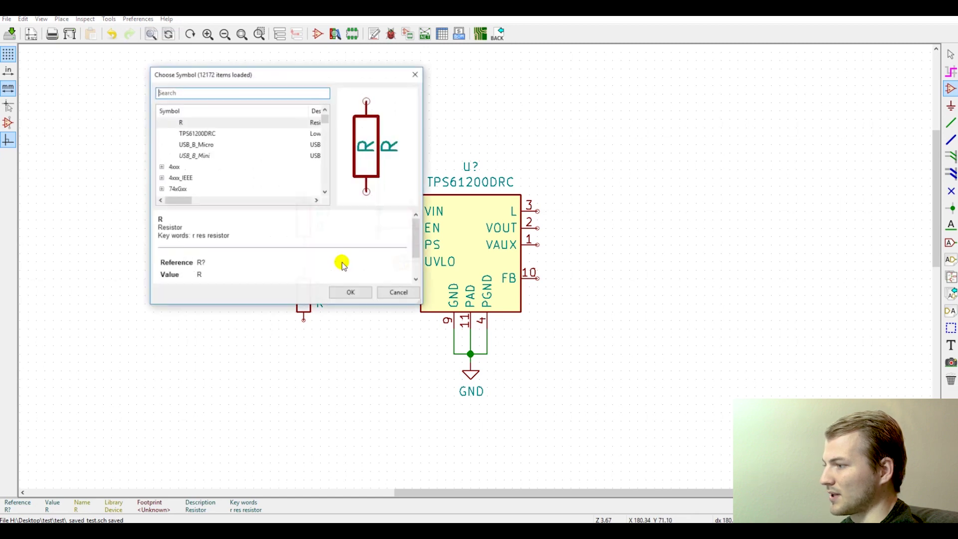
left_click(388, 291)
- Move the upper resistor onto the lower one and wire UVLO pin 7 to their junction
key("w")
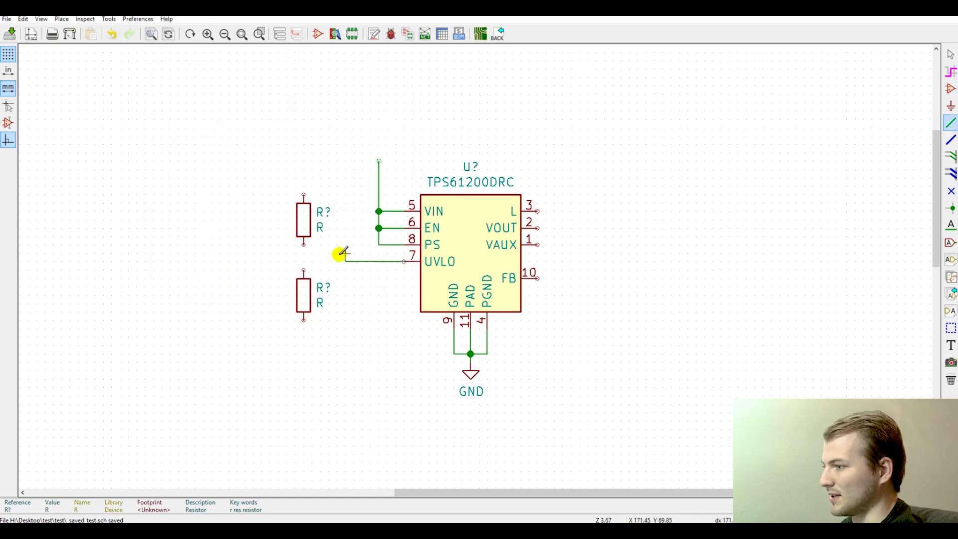
key("Escape")
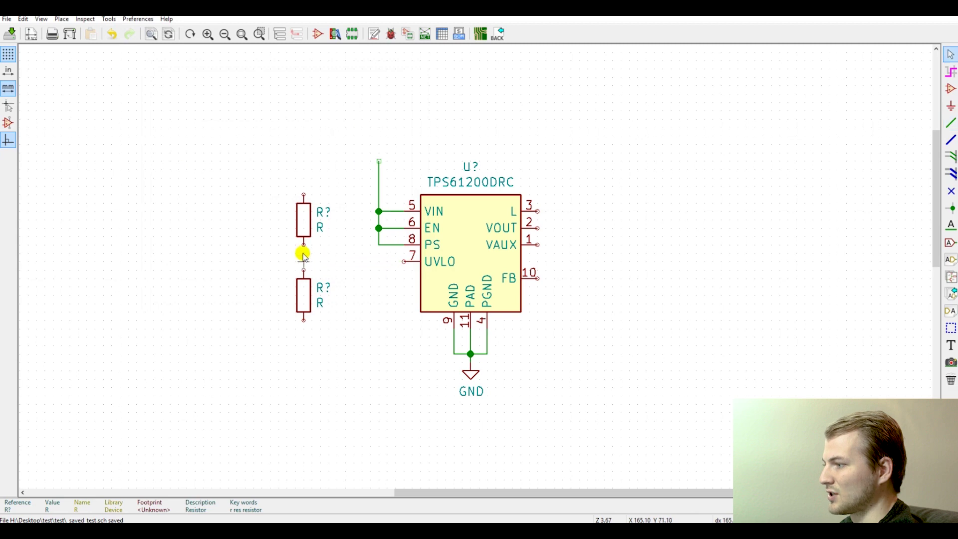
key("m")
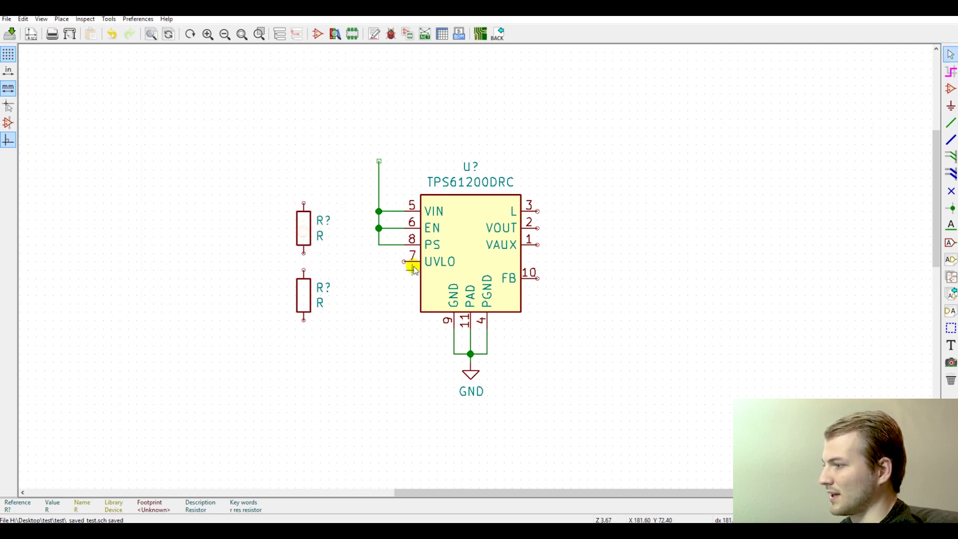
key("w")
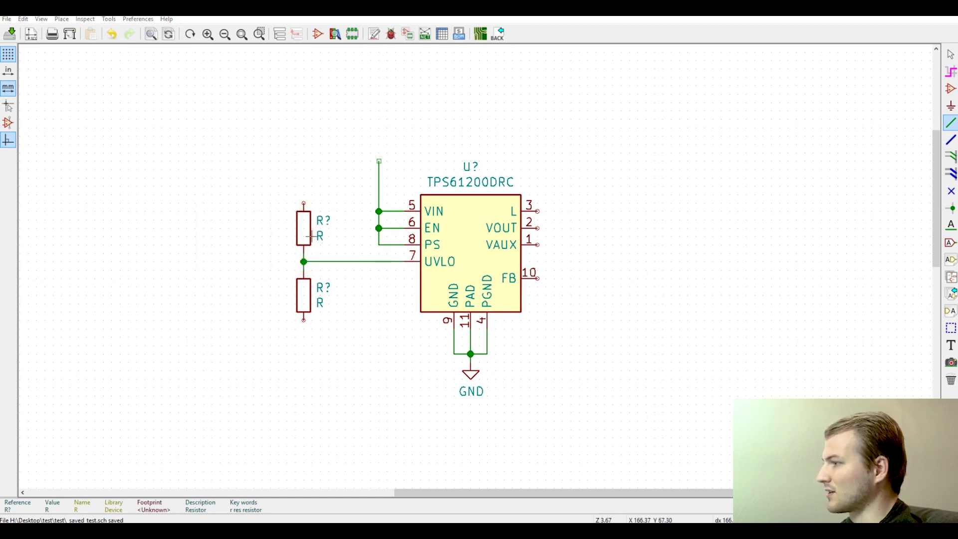
key("v")
type("2")
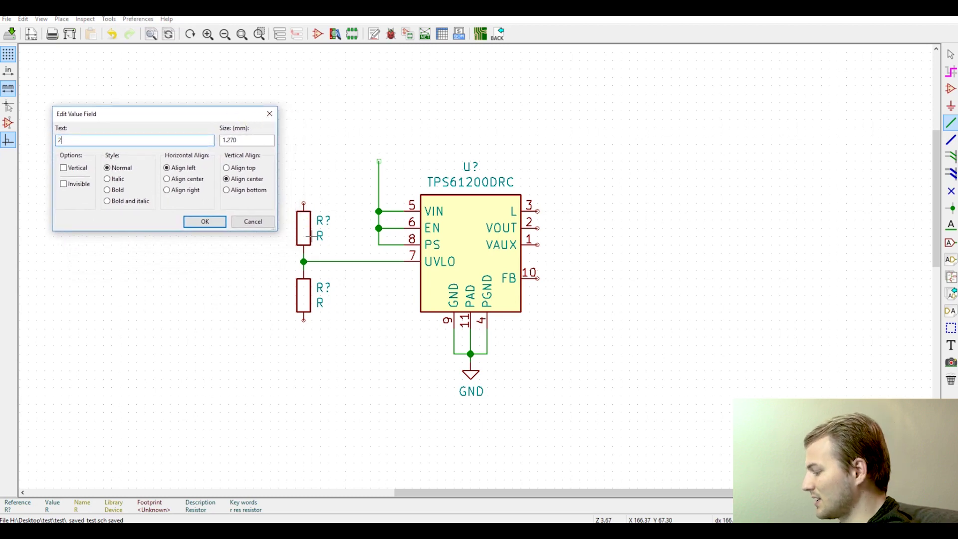
type("M")
- Set the divider resistors to 2M and 180k, and wire FB pin 10 to VOUT pin 2
key("Return")
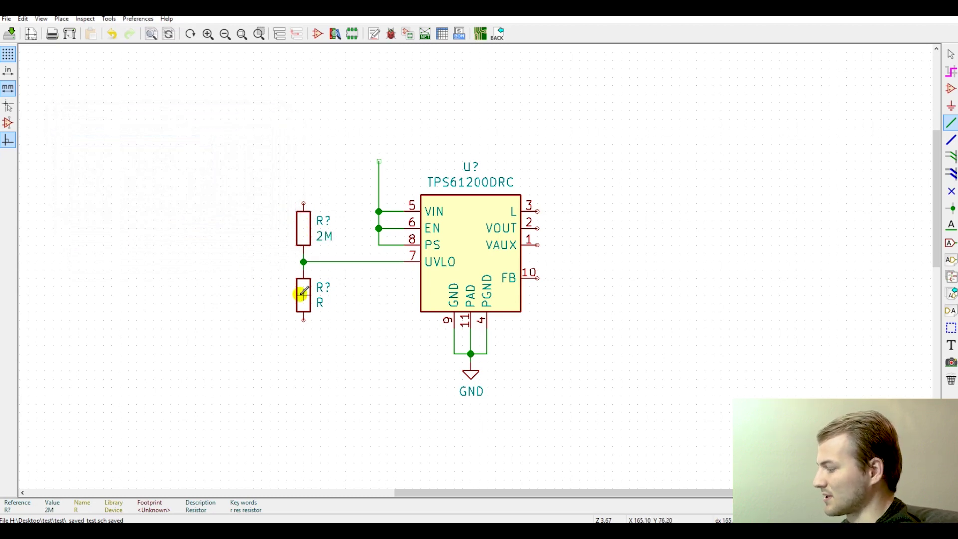
type("v")
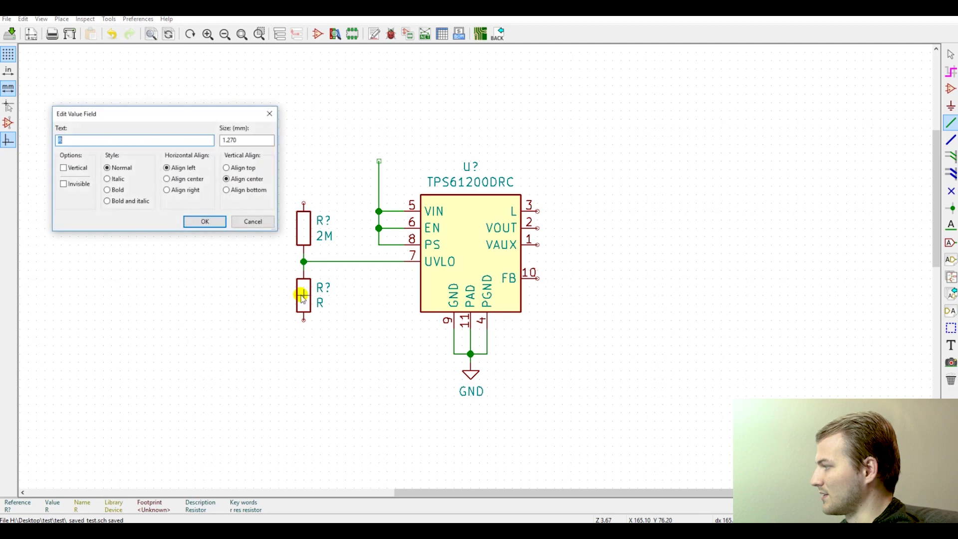
type("180")
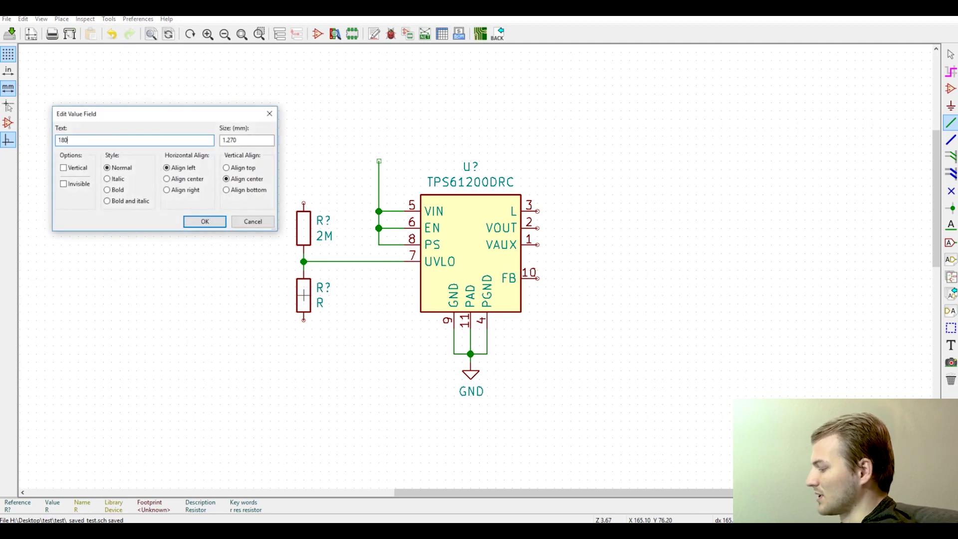
type("k")
key("Return")
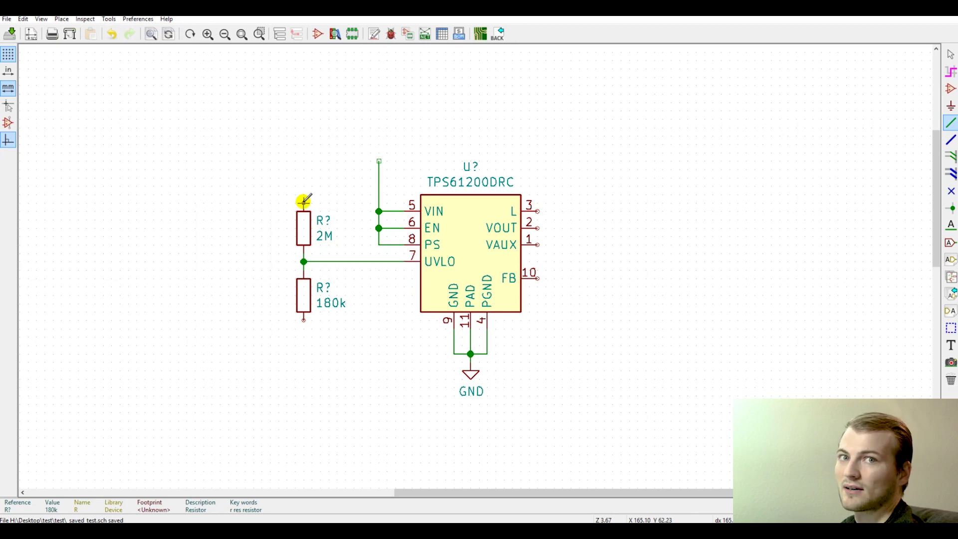
left_click(536, 278)
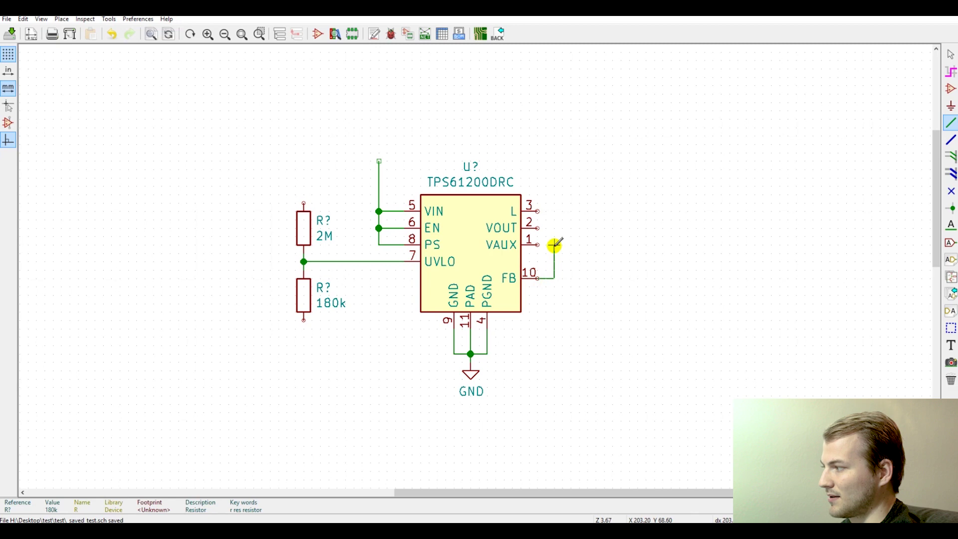
left_click(538, 228)
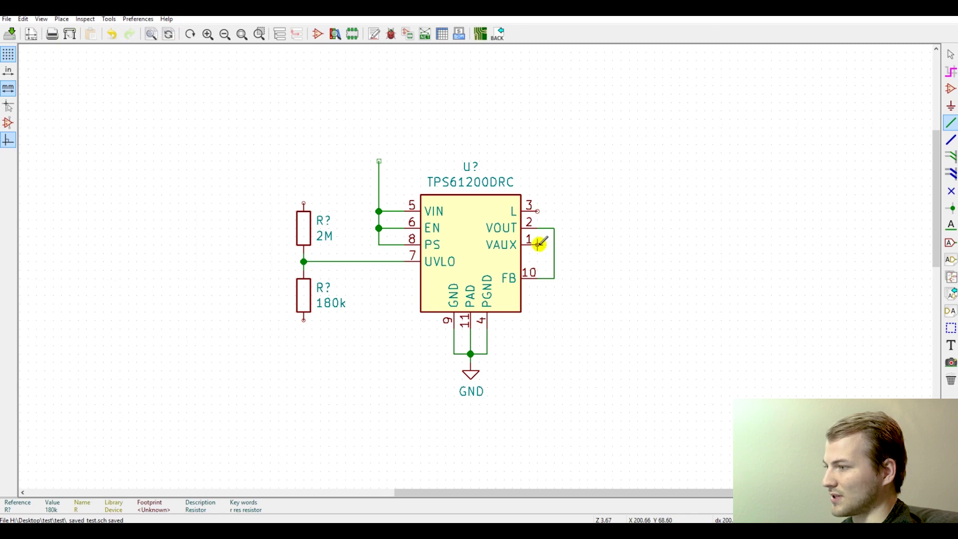
- Choose the capacitor symbol C for placement
left_click(950, 88)
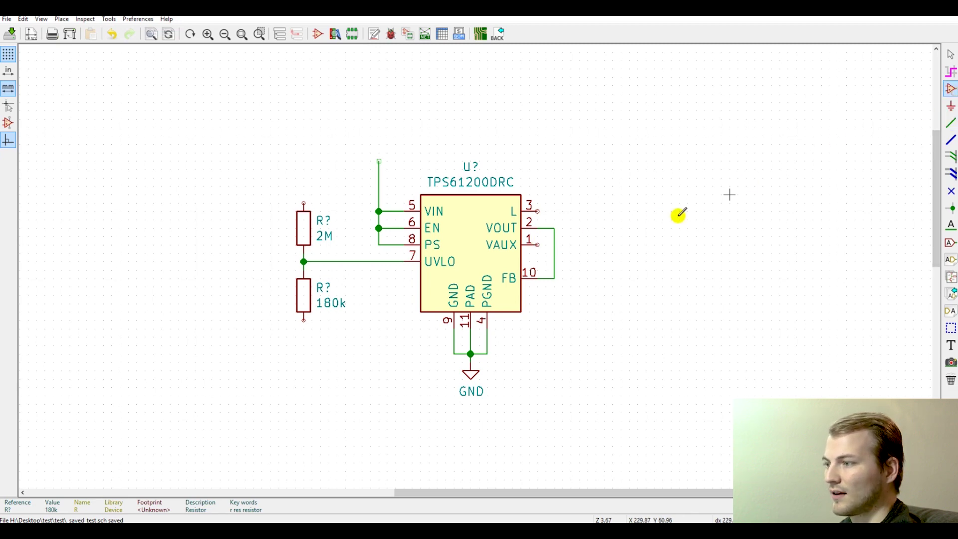
left_click(628, 229)
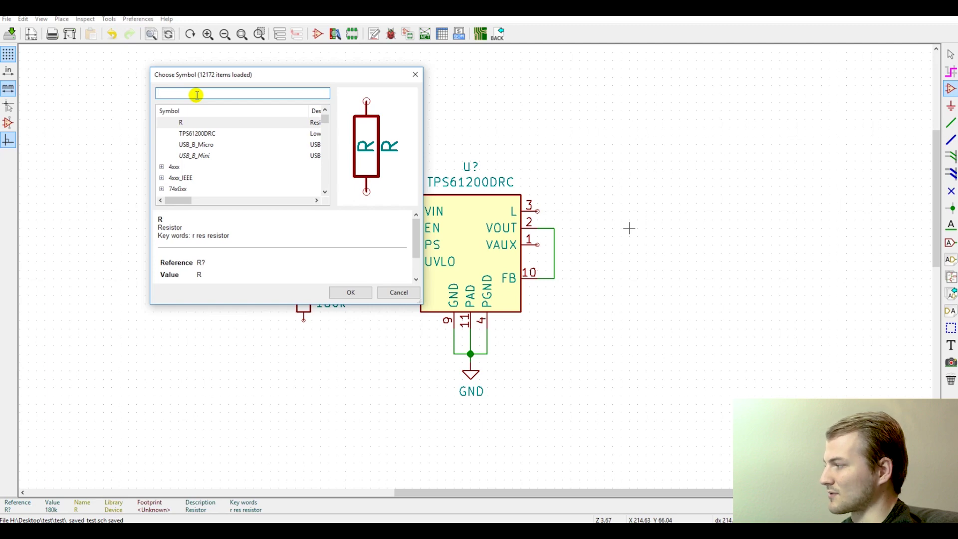
type("c")
key("Return")
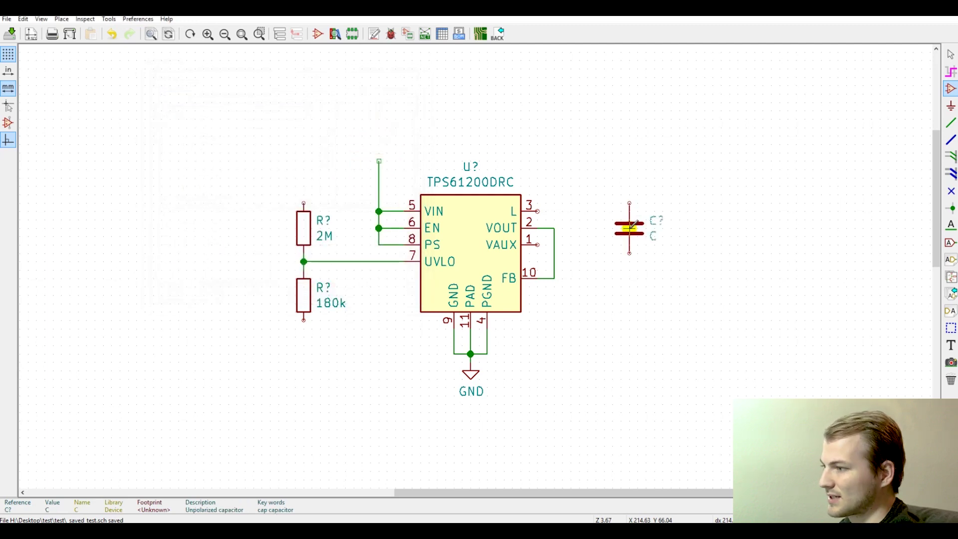
- Place a capacitor right of the chip and set its value to 1uF
left_click(587, 285)
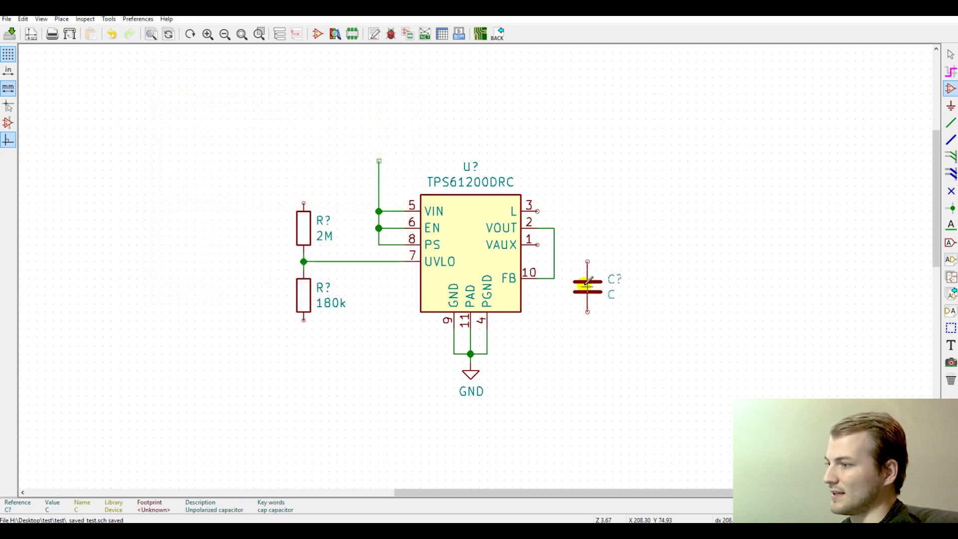
left_click(539, 245)
key("Escape")
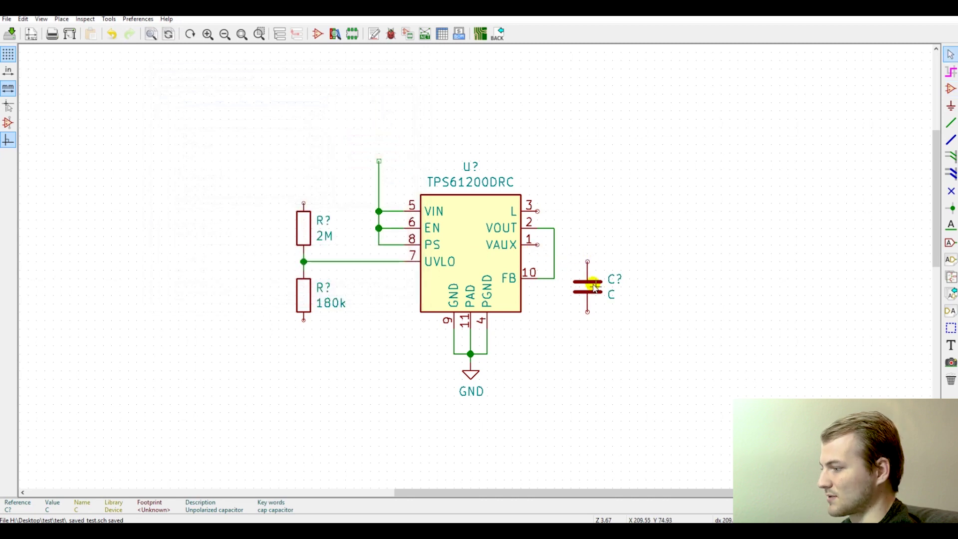
key("v")
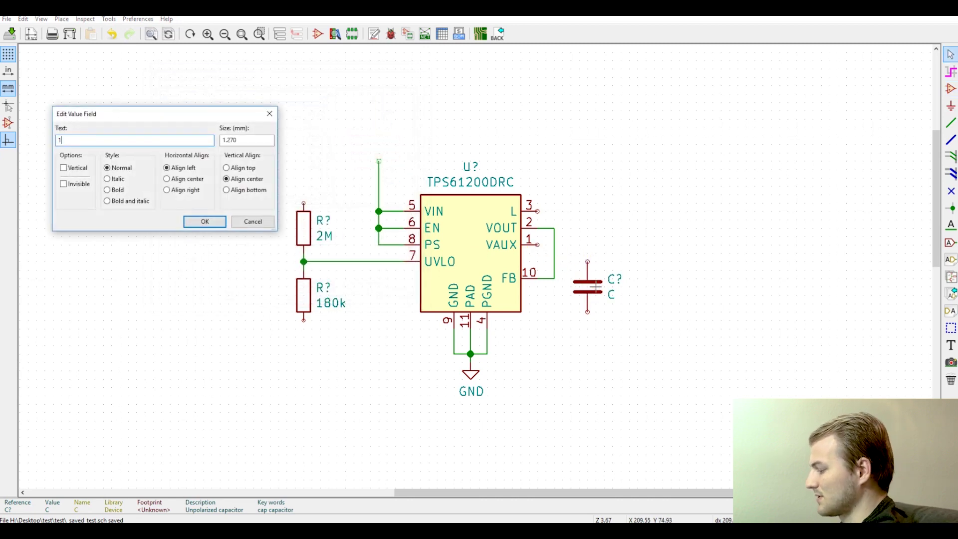
type("1uF")
key("Return")
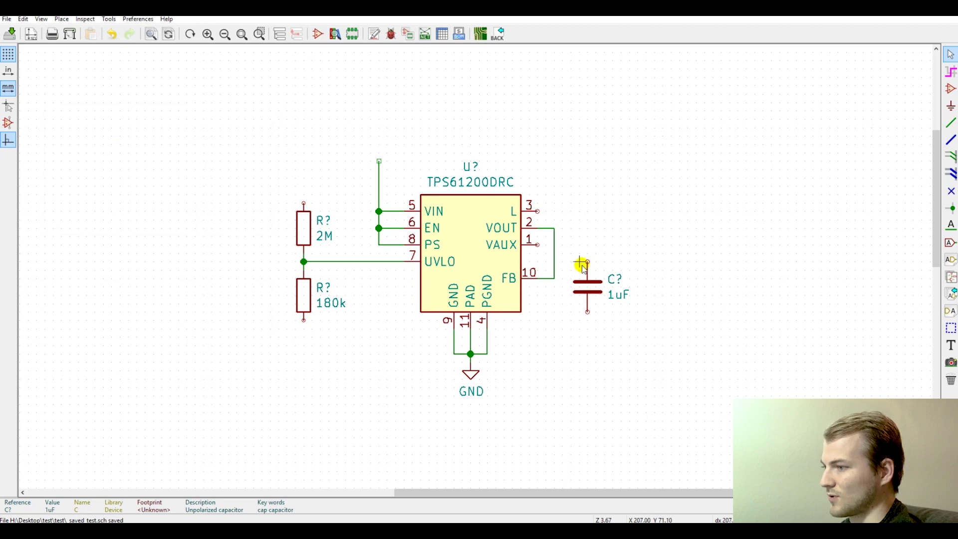
left_click(595, 261)
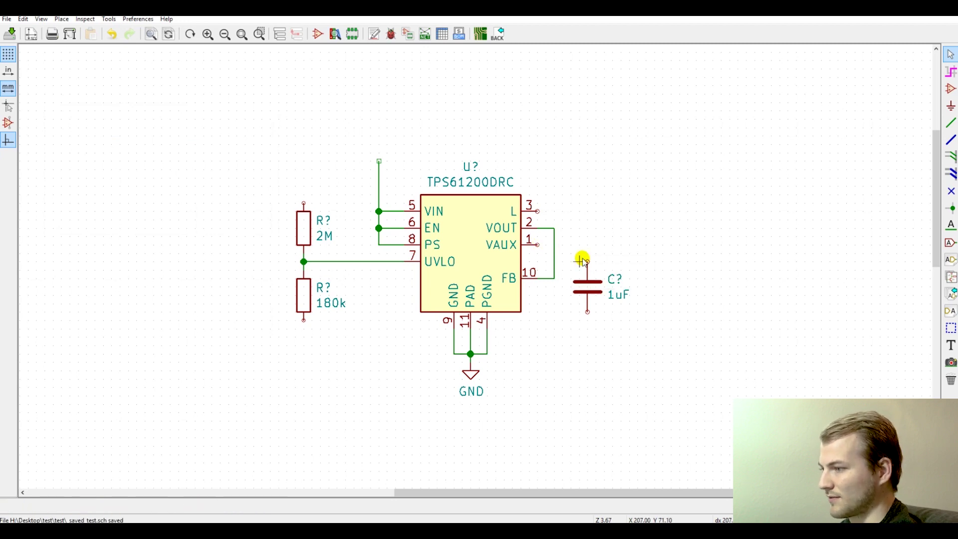
- Wire the 1uF capacitor to VAUX pin 1 and to a copied GND symbol below it
key("w")
left_click(537, 244)
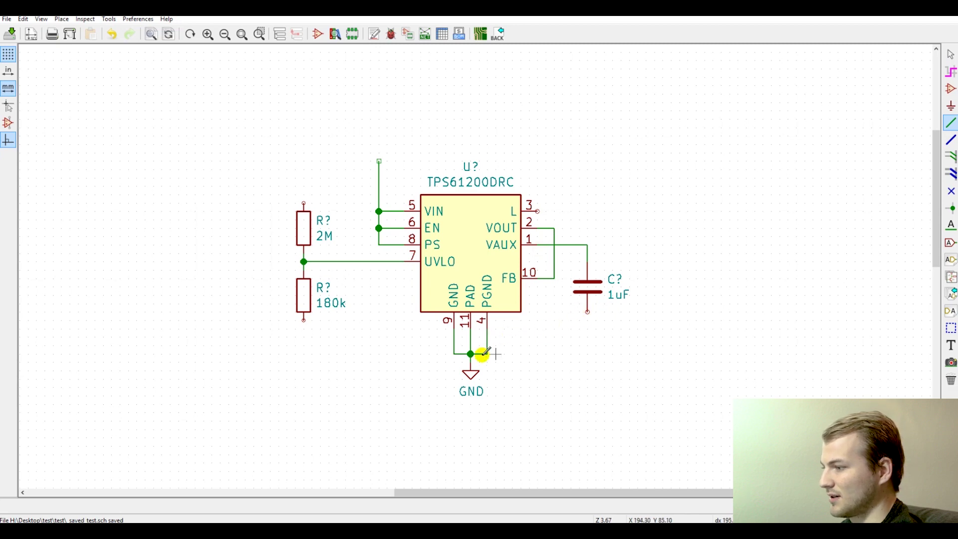
left_click(468, 372)
key("c")
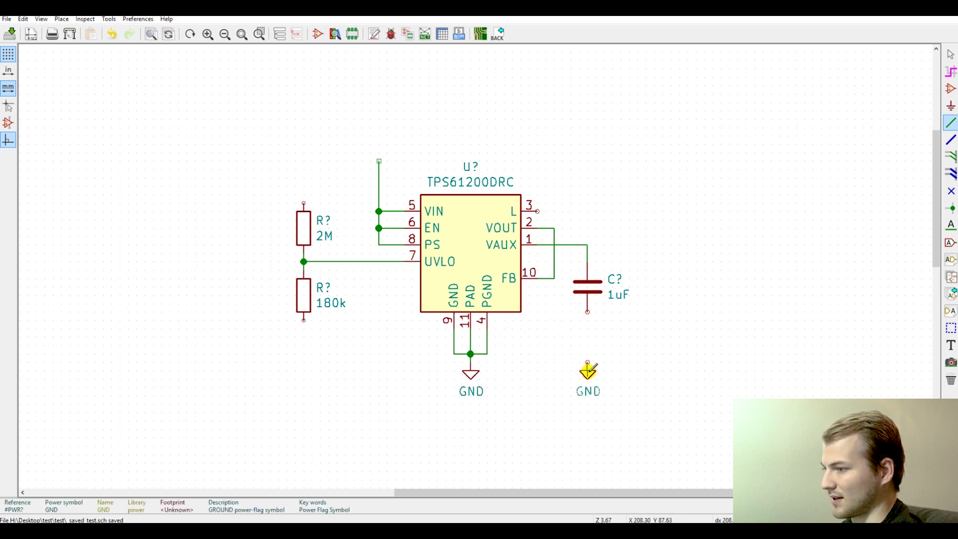
left_click(587, 372)
left_click(586, 309)
left_click(587, 364)
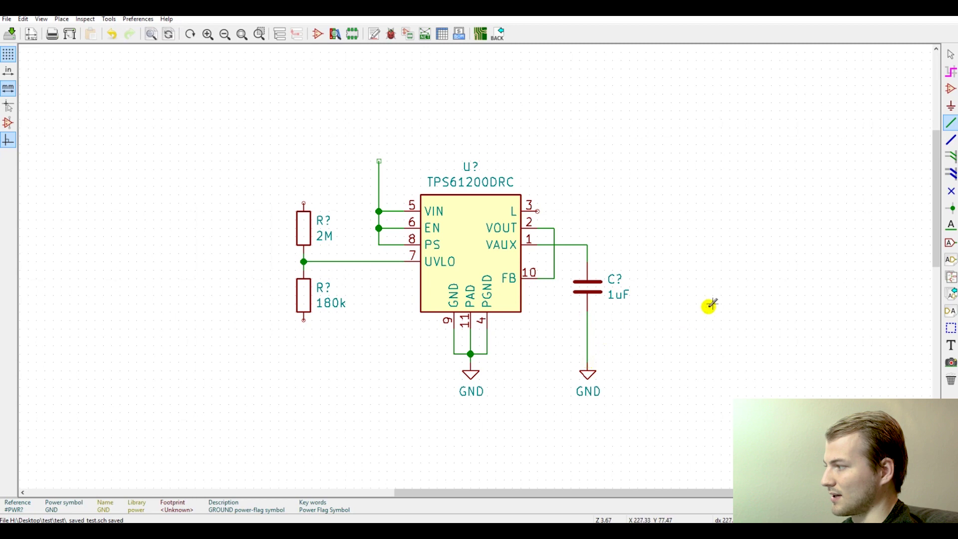
left_click(560, 238)
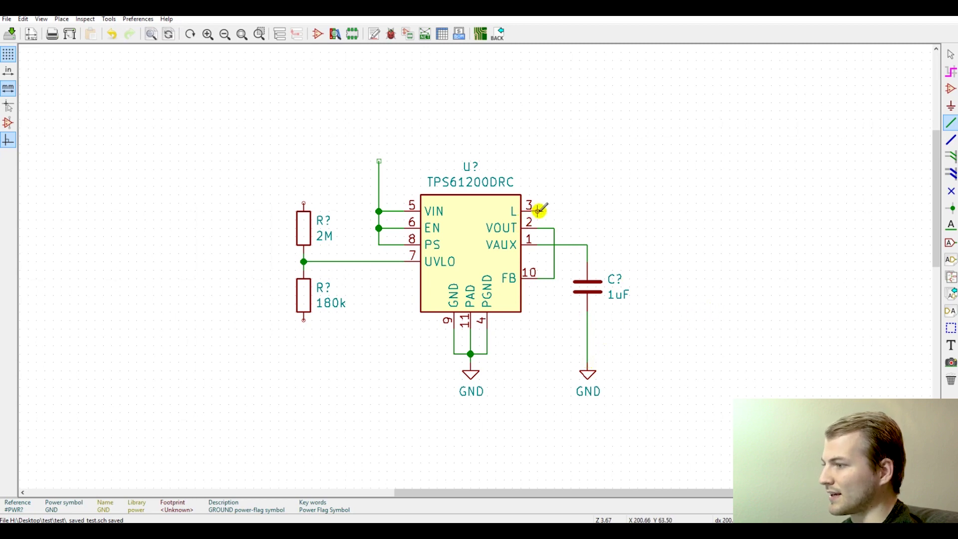
key("Escape")
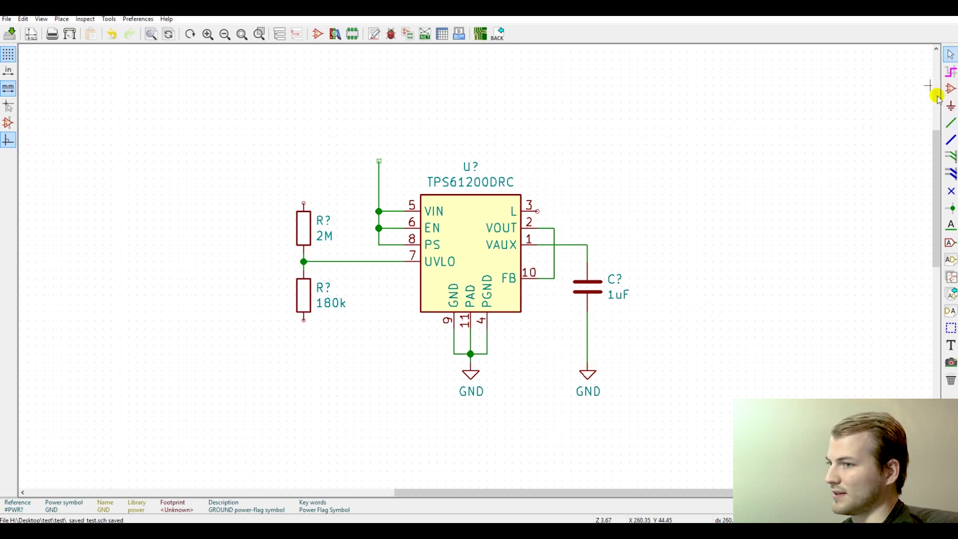
left_click(950, 88)
- Place a horizontally rotated inductor above the chip
left_click(446, 121)
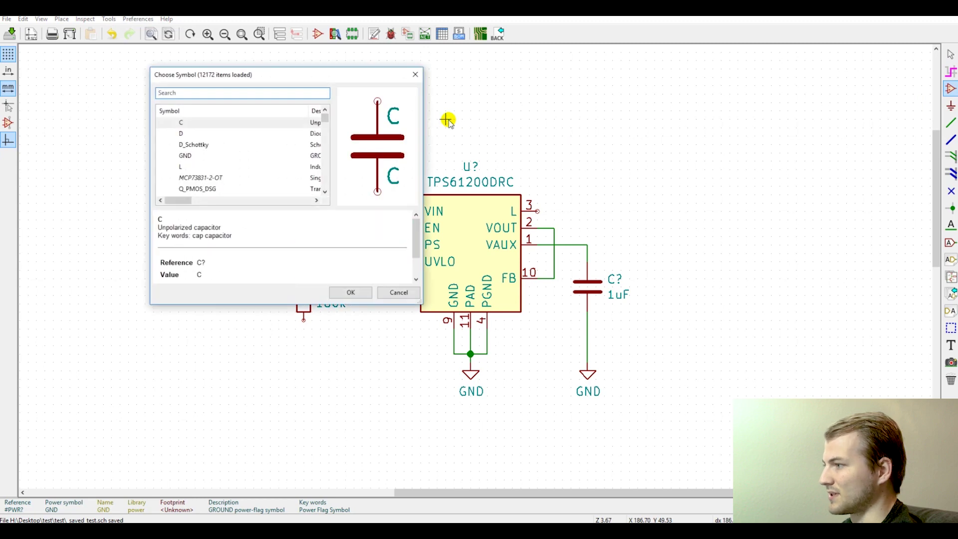
type("i")
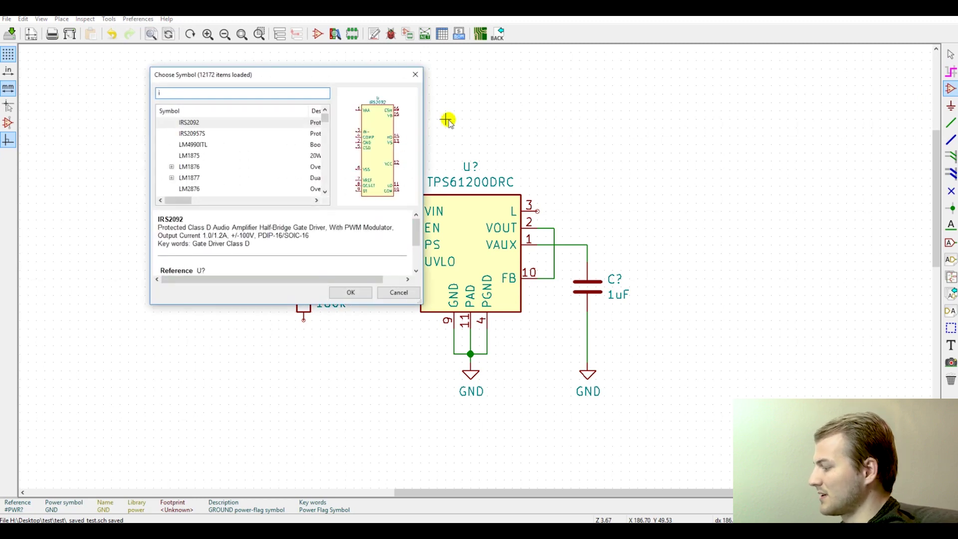
key("Return")
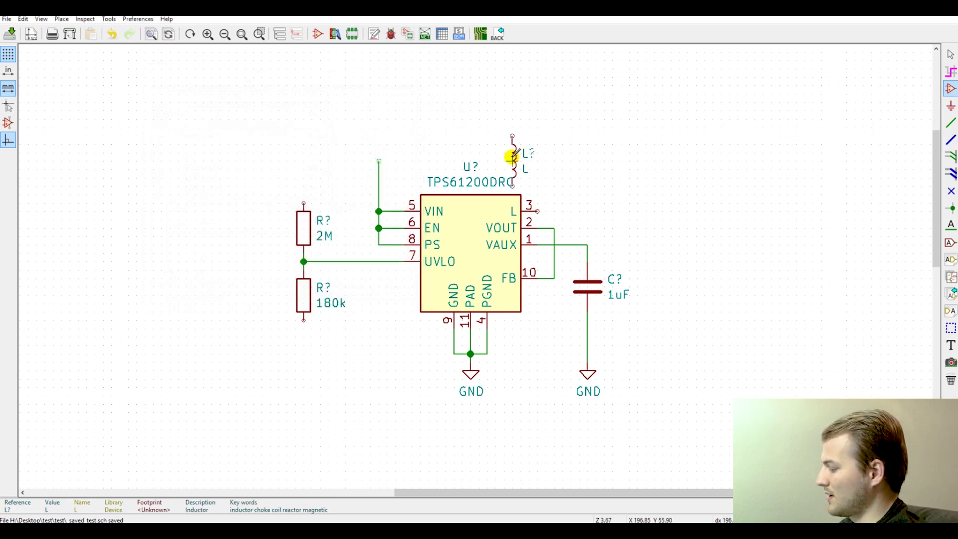
key("r")
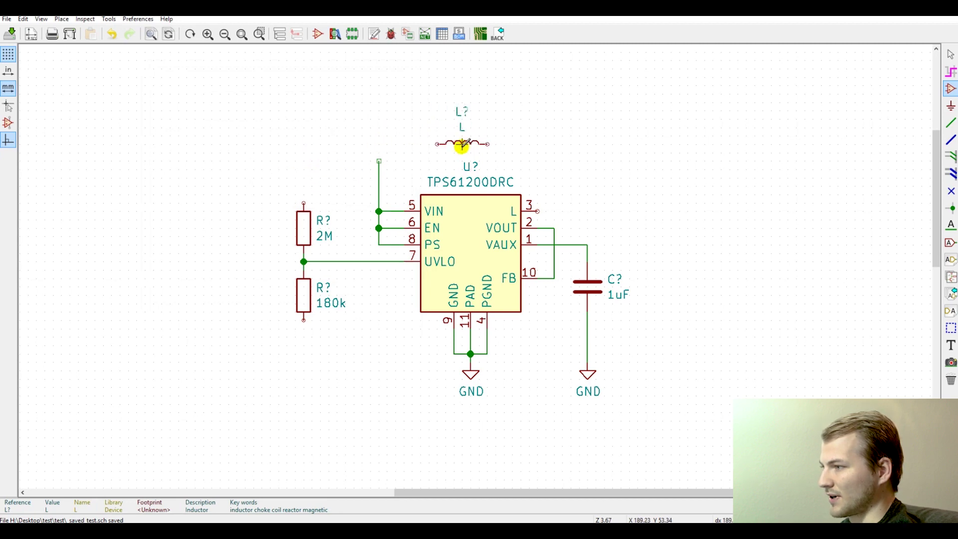
left_click(462, 151)
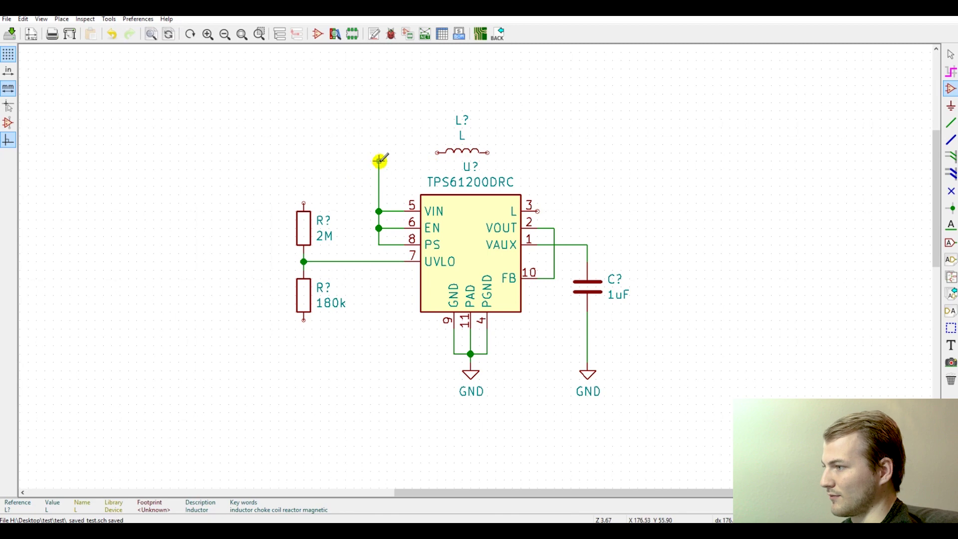
- Wire the inductor between the VIN net and the L pin 3
key("w")
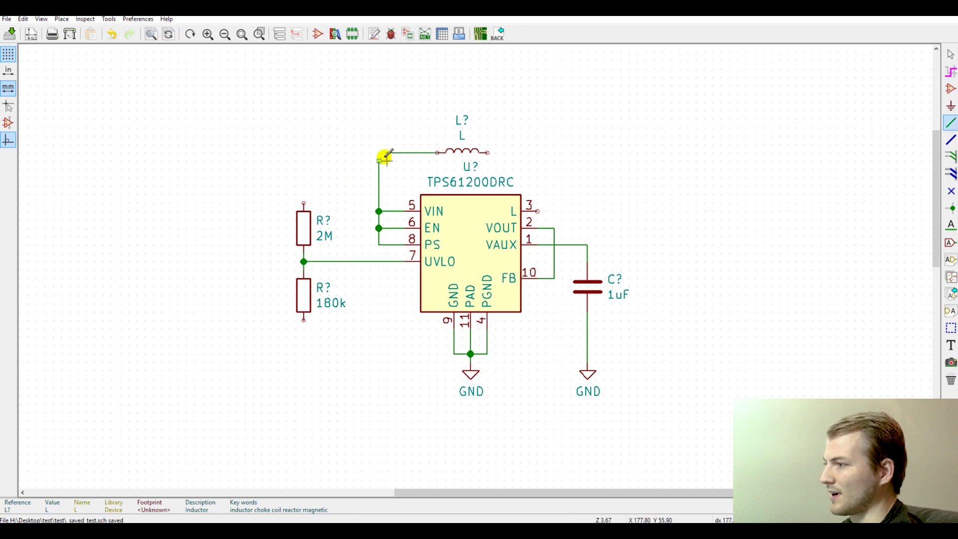
left_click(436, 153)
left_click(488, 154)
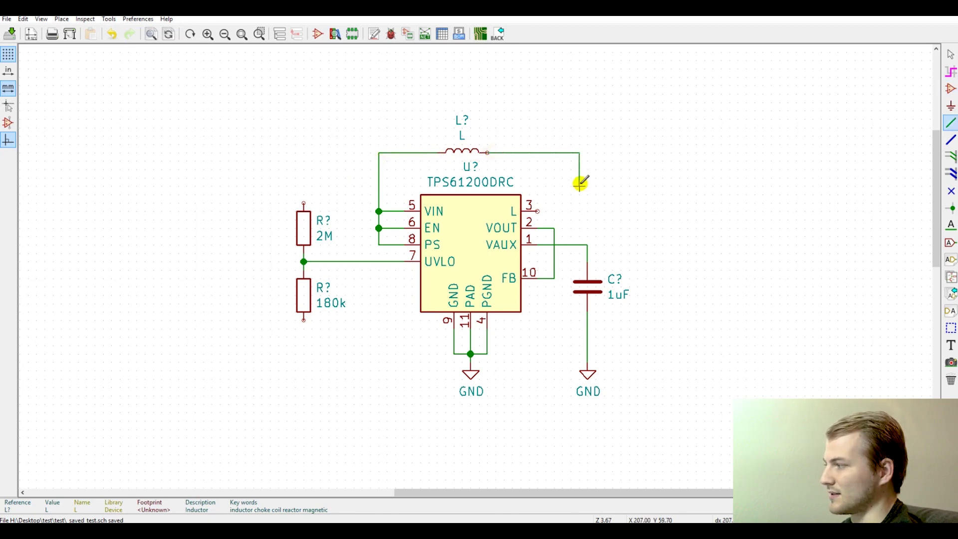
left_click(537, 211)
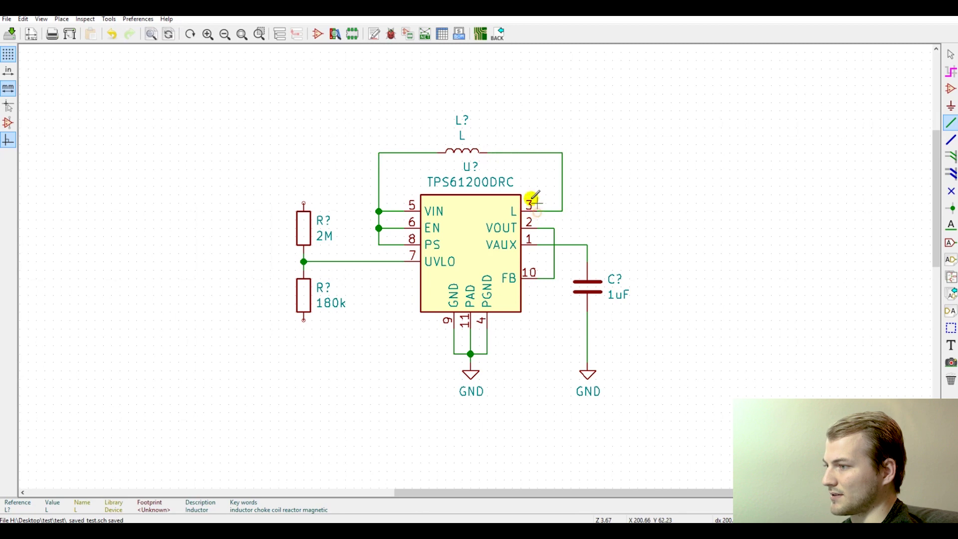
key("Escape")
- Set the inductor's value to 2.2uF
double_click(464, 149)
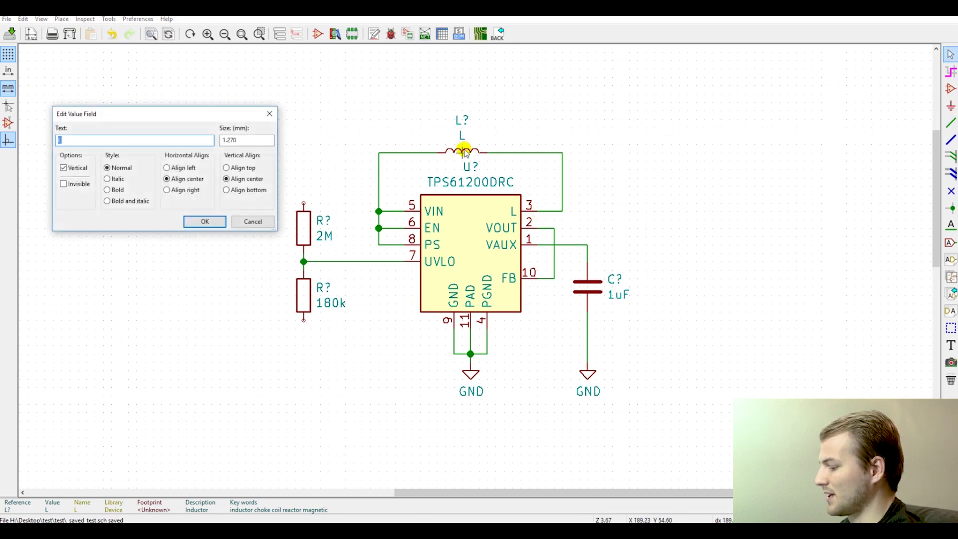
type("2uF")
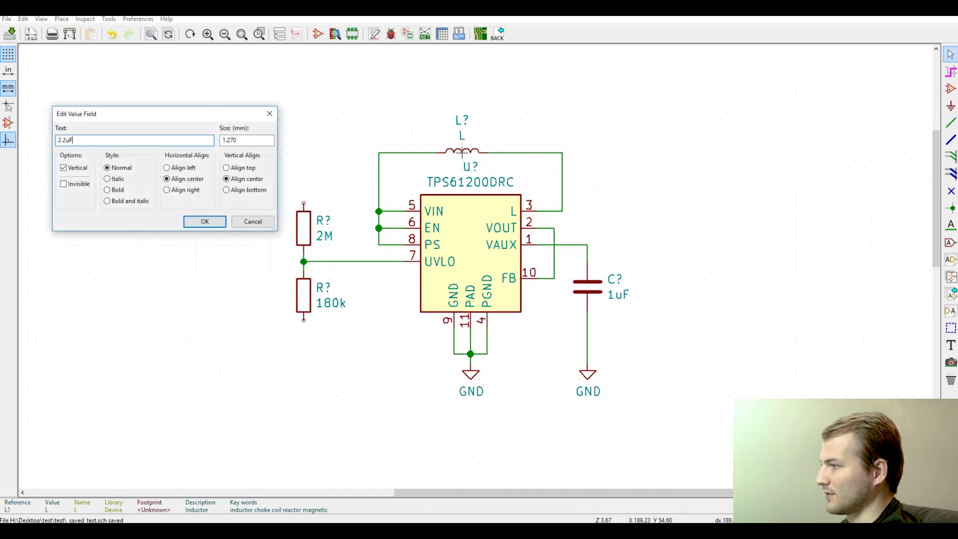
key("Return")
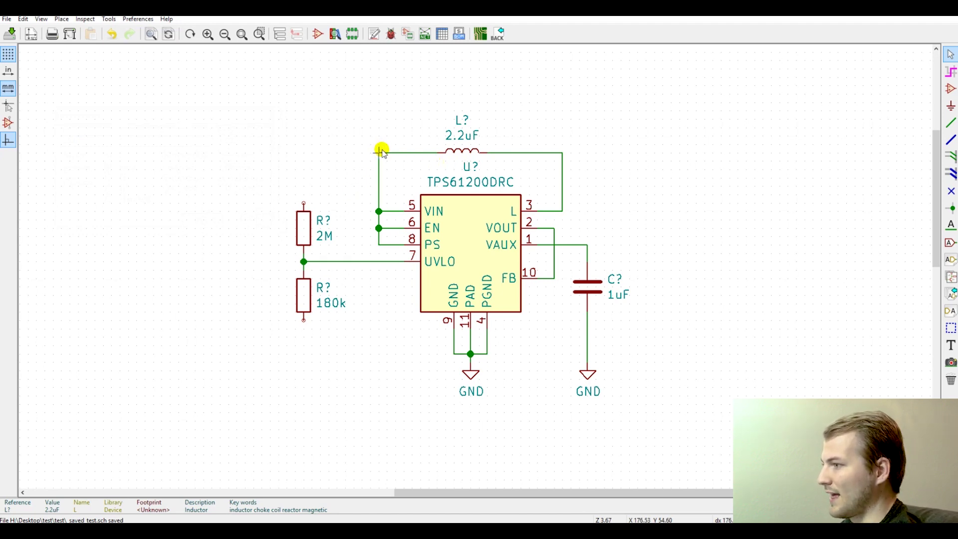
key("w")
- Extend the input wire left and connect the 2M resistor's top to it
double_click(203, 153)
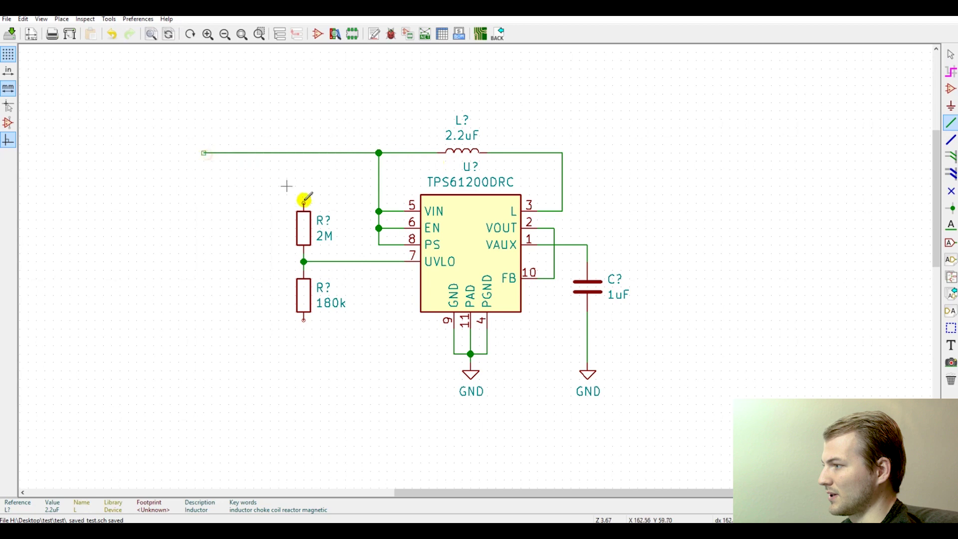
left_click(304, 205)
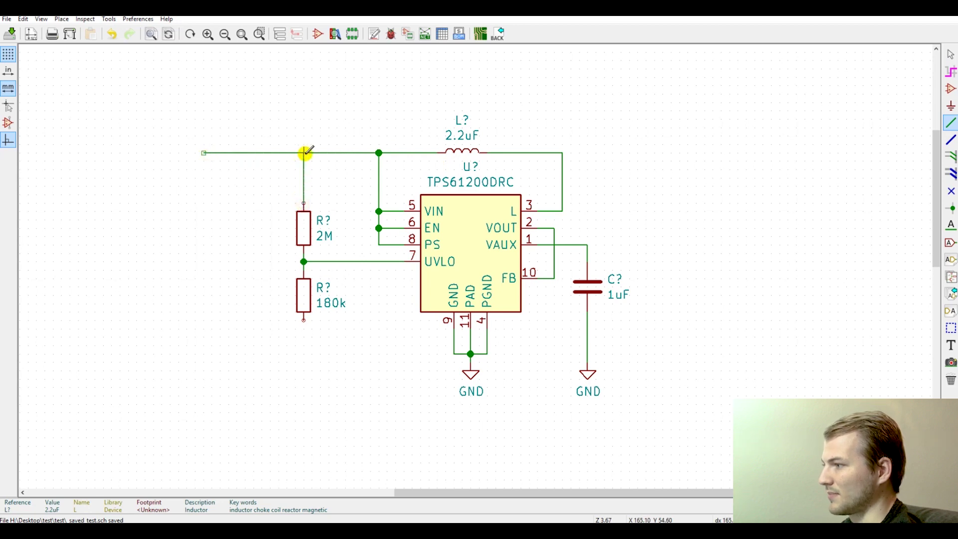
double_click(303, 153)
key("Escape")
- Place a copied GND symbol below the 180k resistor and wire it
key("c")
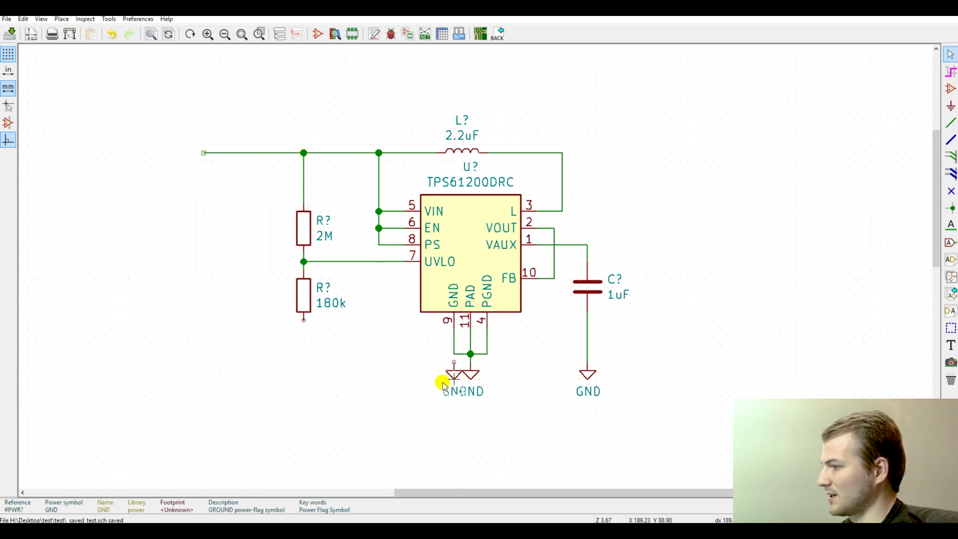
left_click(306, 372)
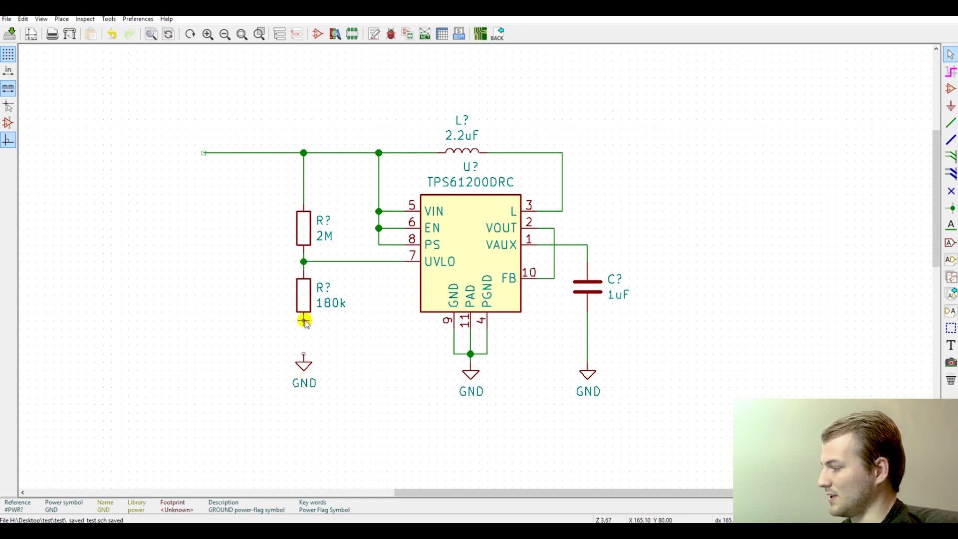
key("w")
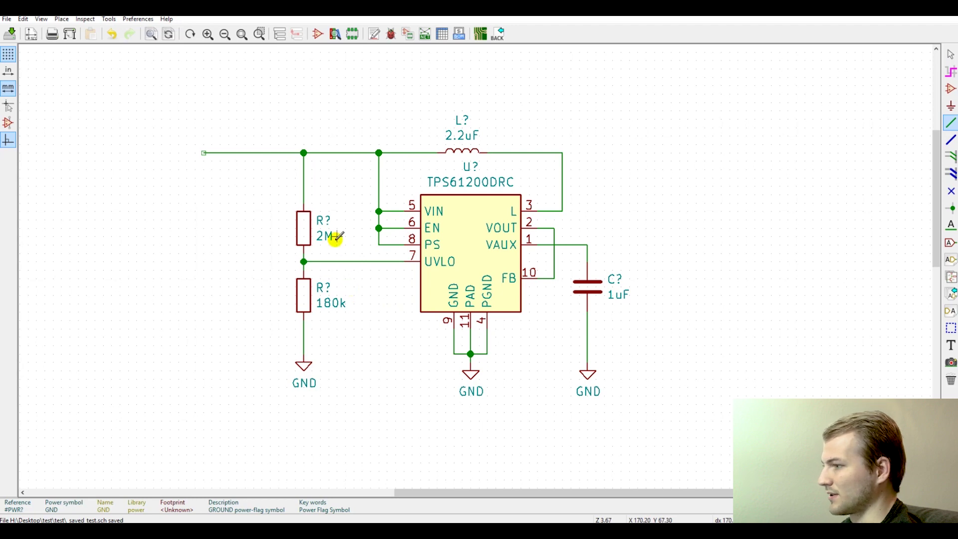
key("Escape")
- Place a capacitor left of the divider resistors
left_click(952, 90)
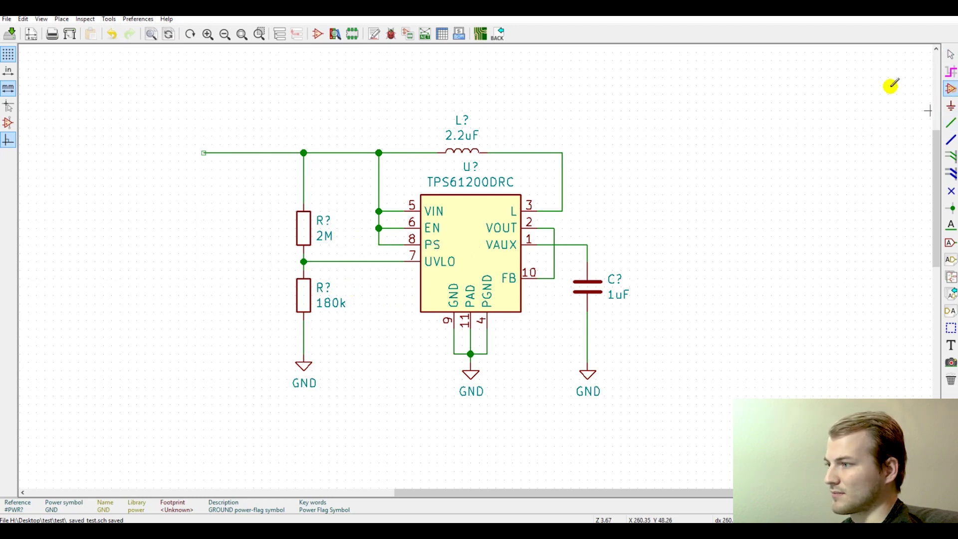
left_click(218, 218)
type("c")
key("Return")
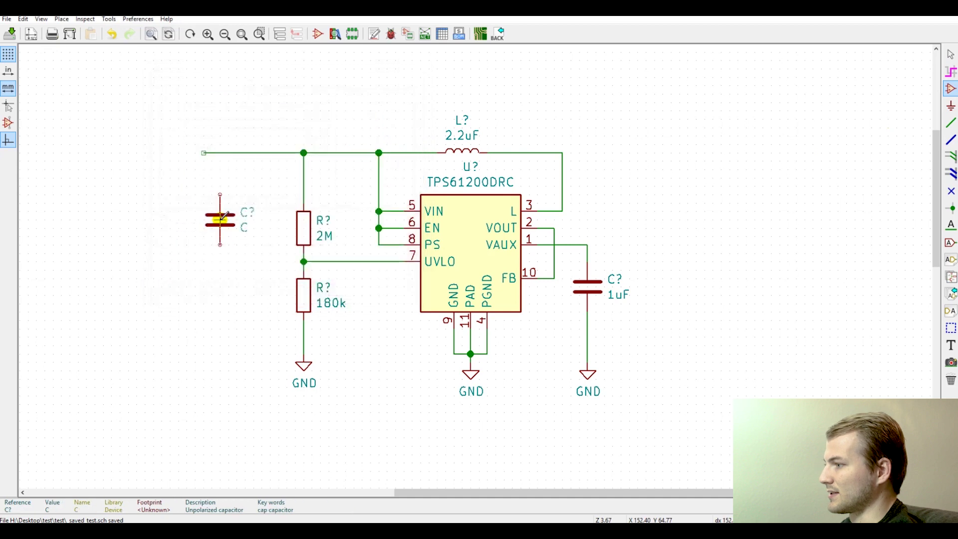
left_click(212, 255)
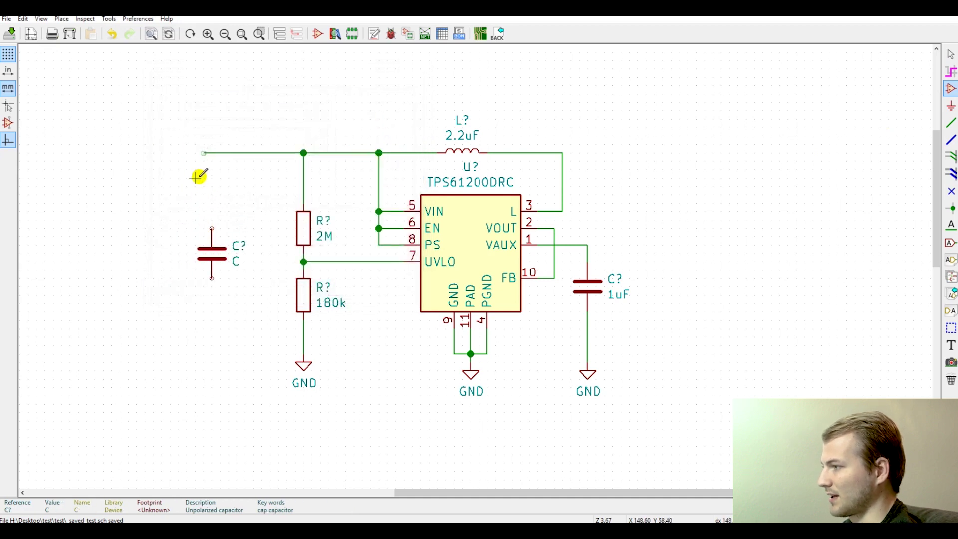
- Wire the new capacitor between the input wire and the divider's ground node
key("w")
left_click(212, 152)
left_click(211, 228)
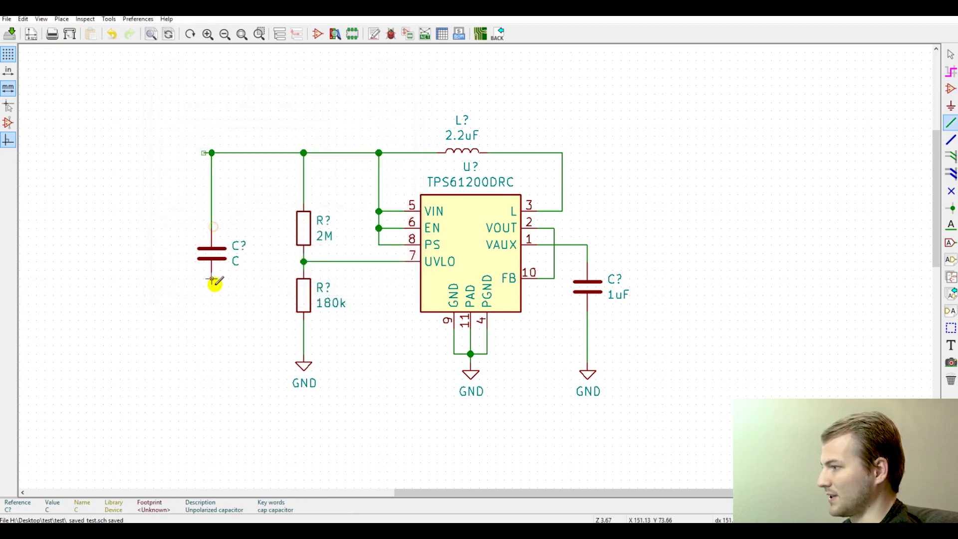
left_click(212, 278)
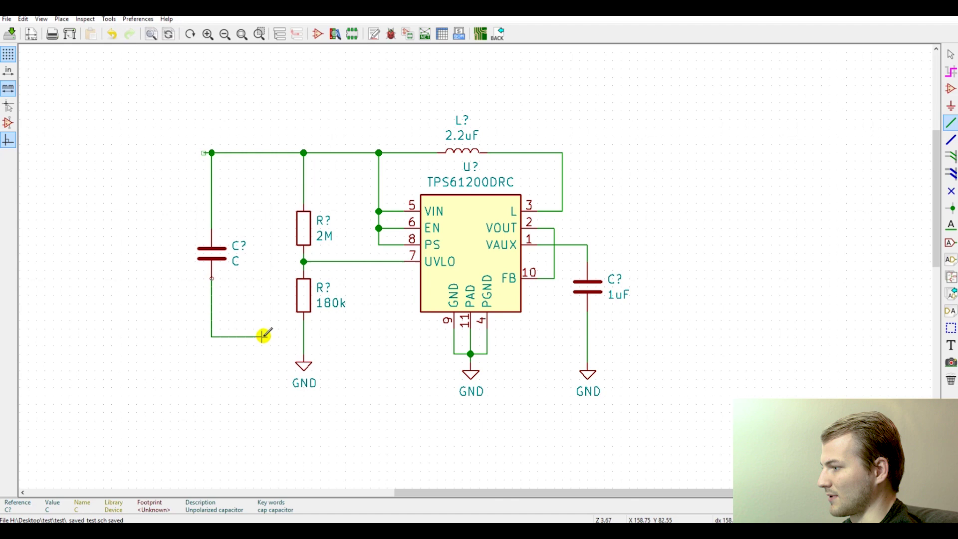
left_click(303, 336)
key("Escape")
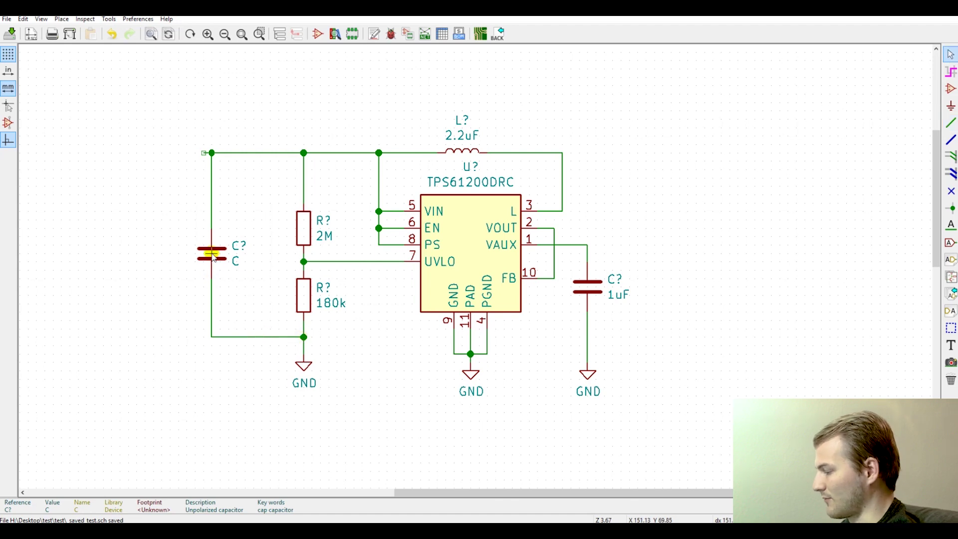
type("v")
type("4.")
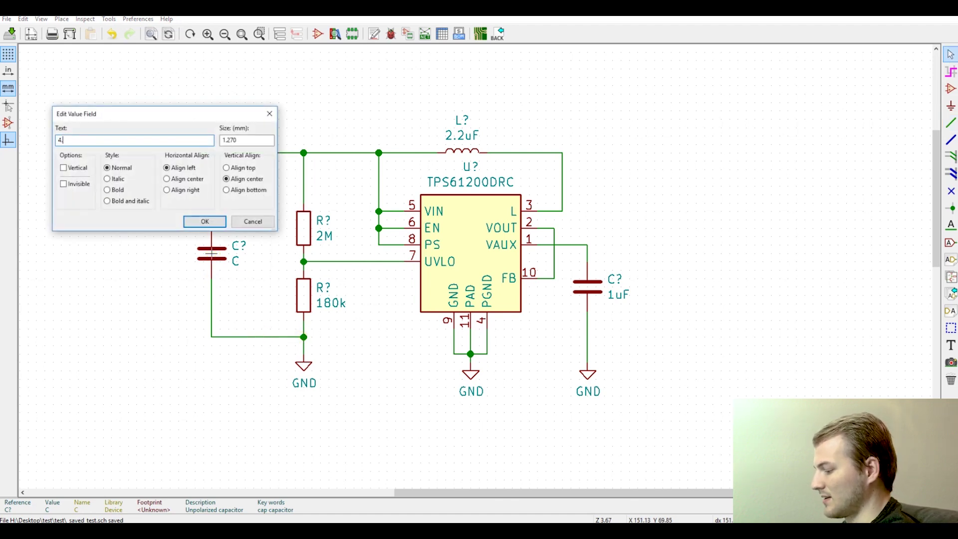
type("uF")
- Set the capacitor to 4.7uF and correct the inductor value to 2.2uH
key("Return")
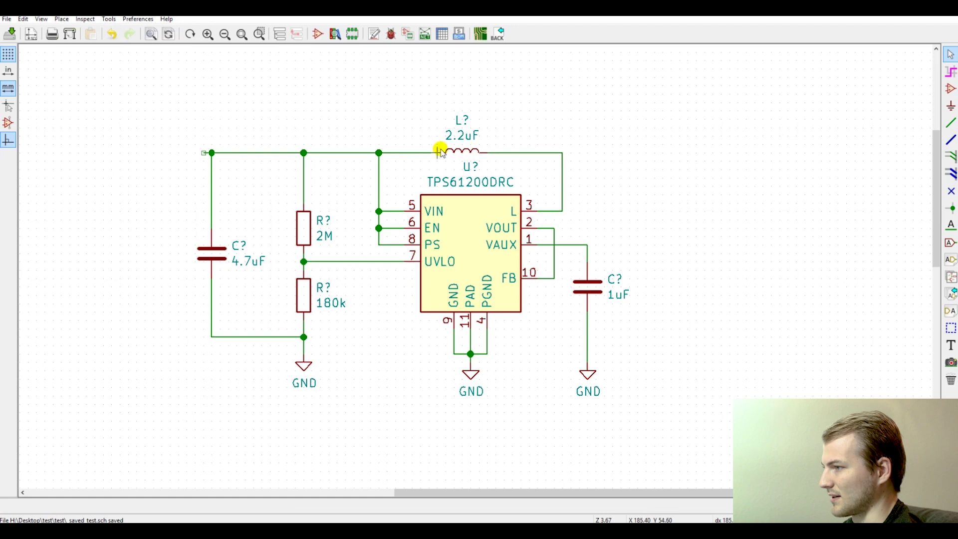
key("v")
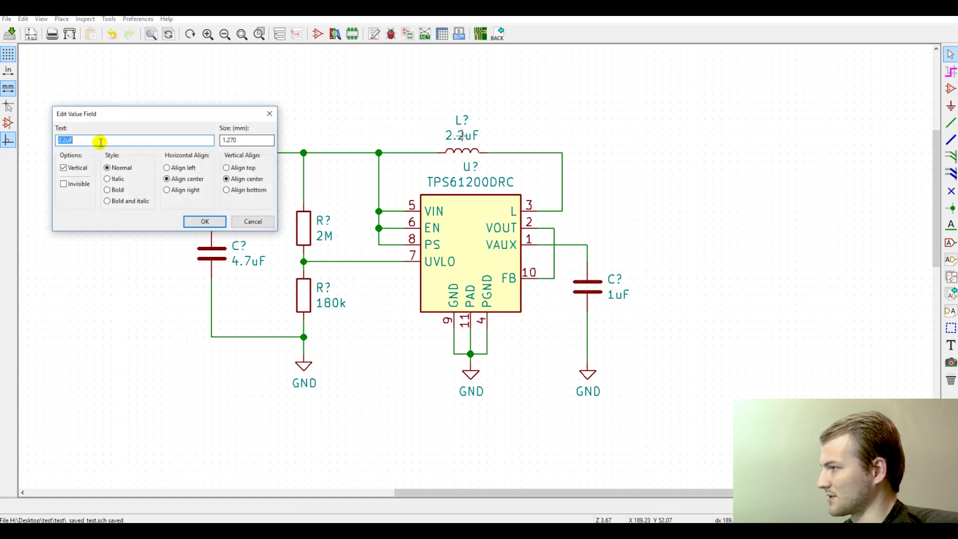
left_click(90, 142)
key("BackSpace")
type("H")
key("Return")
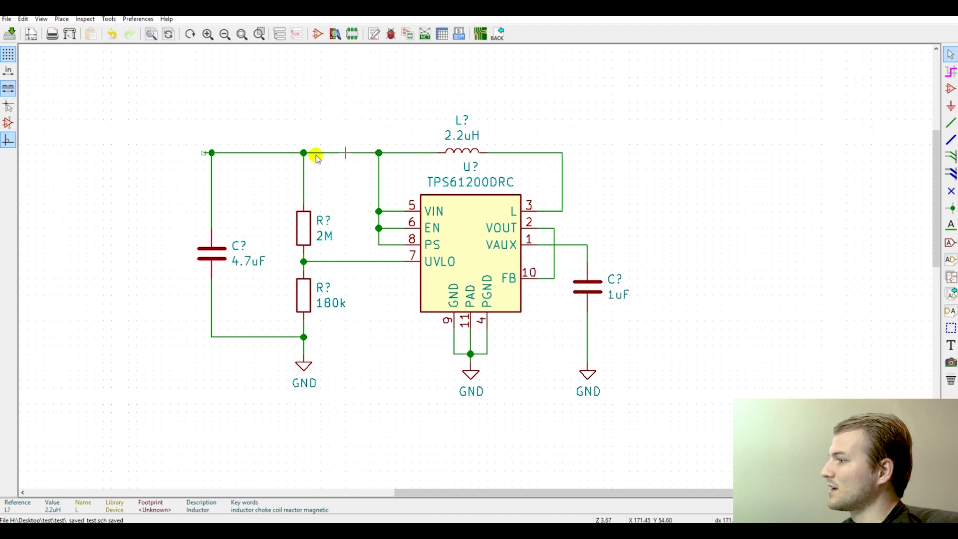
scroll(423, 205, "down", 1)
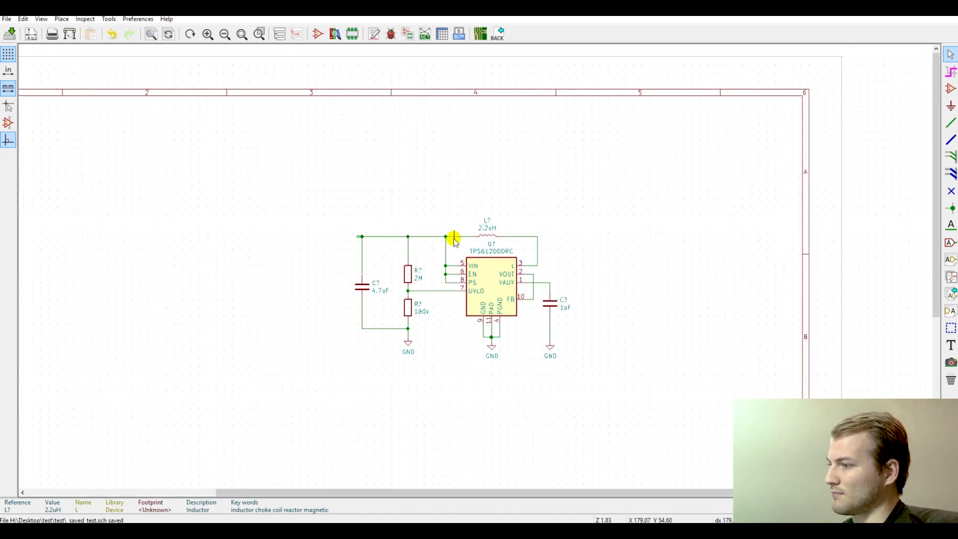
scroll(485, 283, "up", 1)
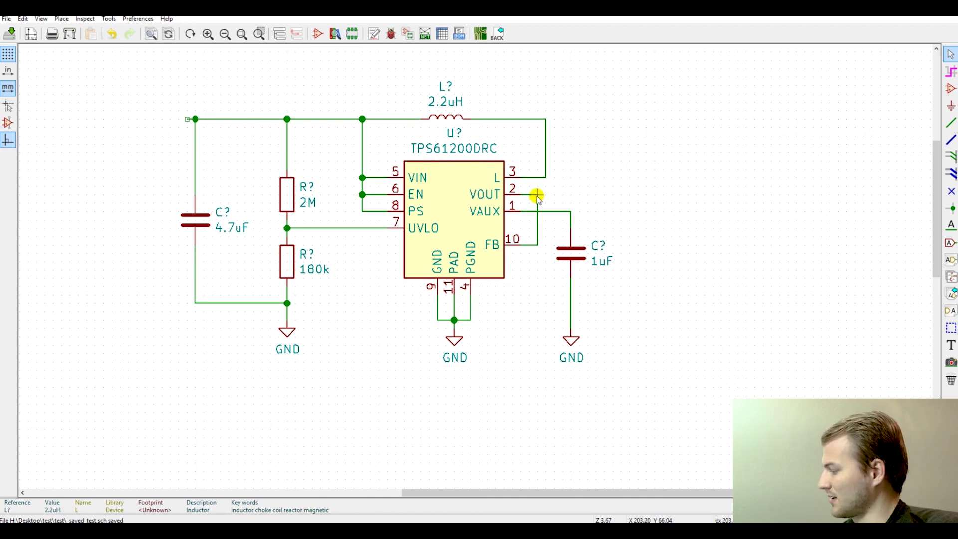
- Run a wire from the VOUT pin out to the right of the circuit
key("w")
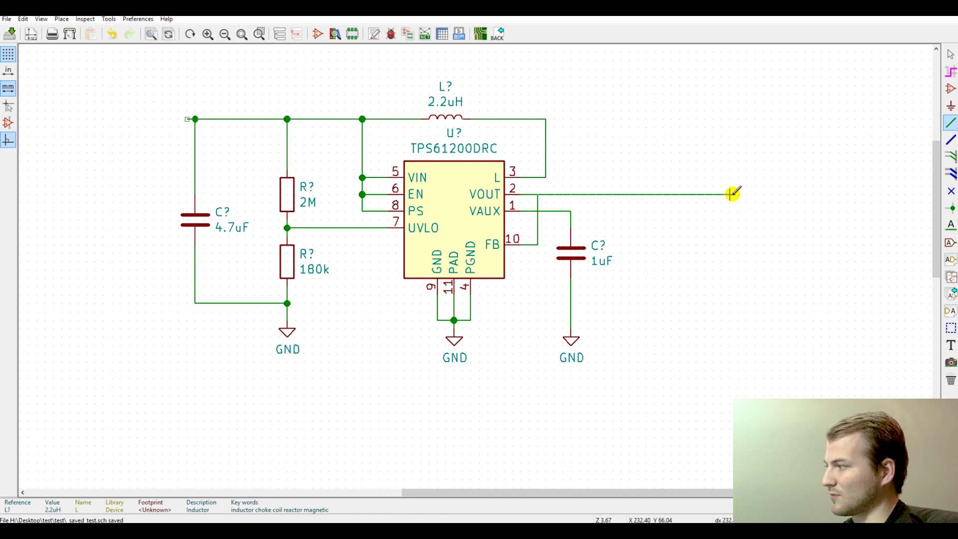
double_click(754, 196)
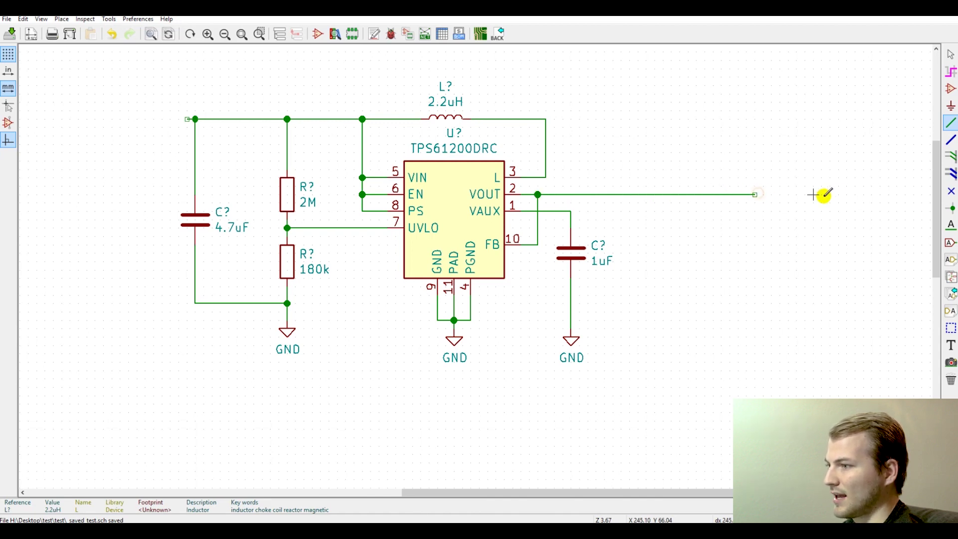
key("Escape")
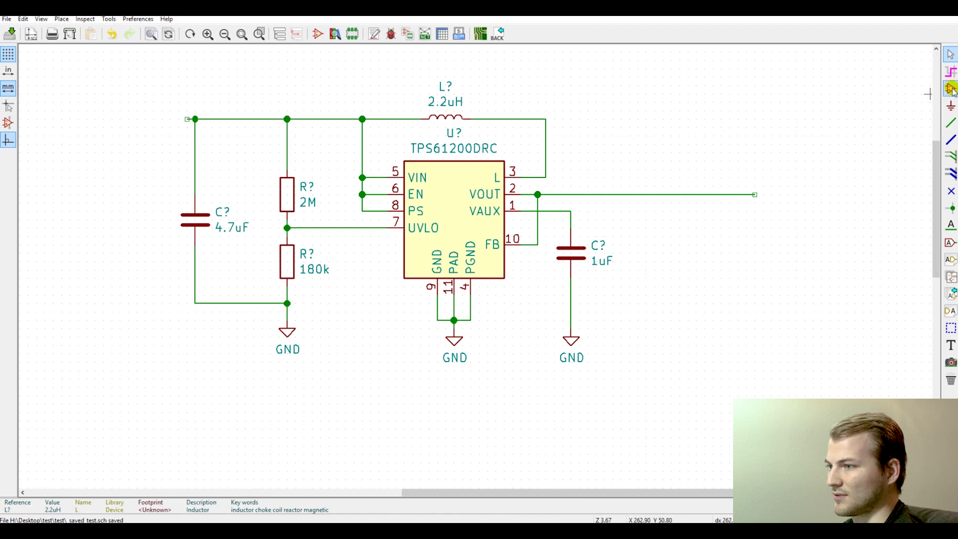
- Copy the 1uF capacitor, wire it between VOUT and ground, and set it to 22uF
key("c")
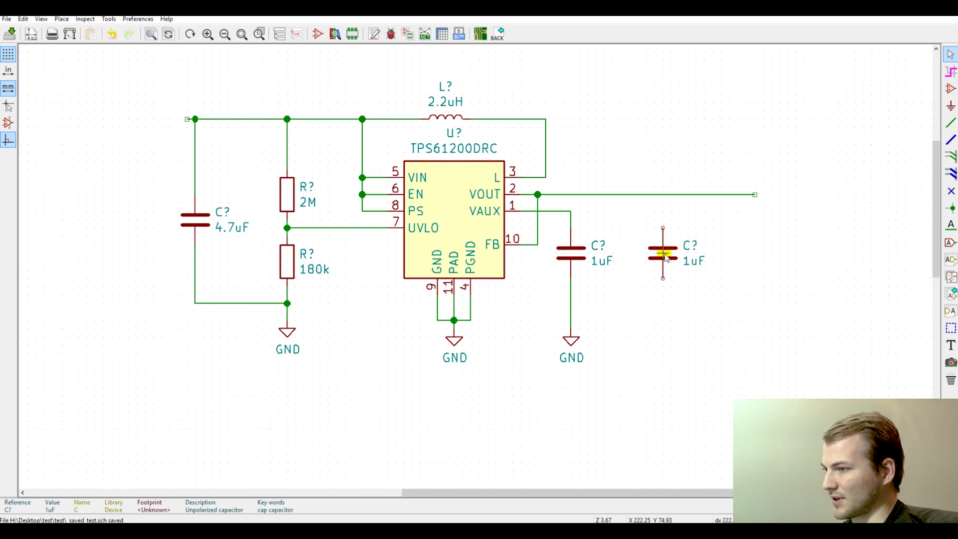
left_click(664, 255)
key("w")
left_click(662, 195)
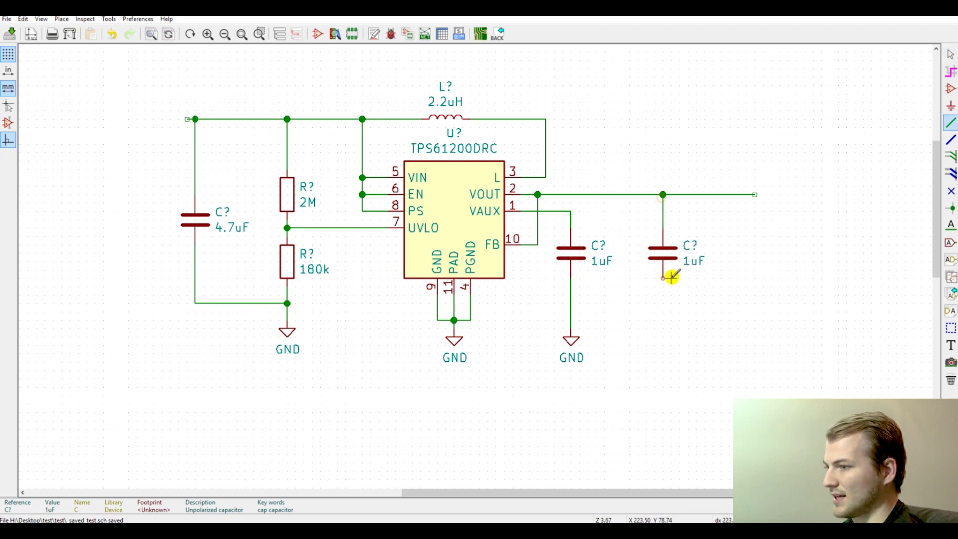
left_click(663, 276)
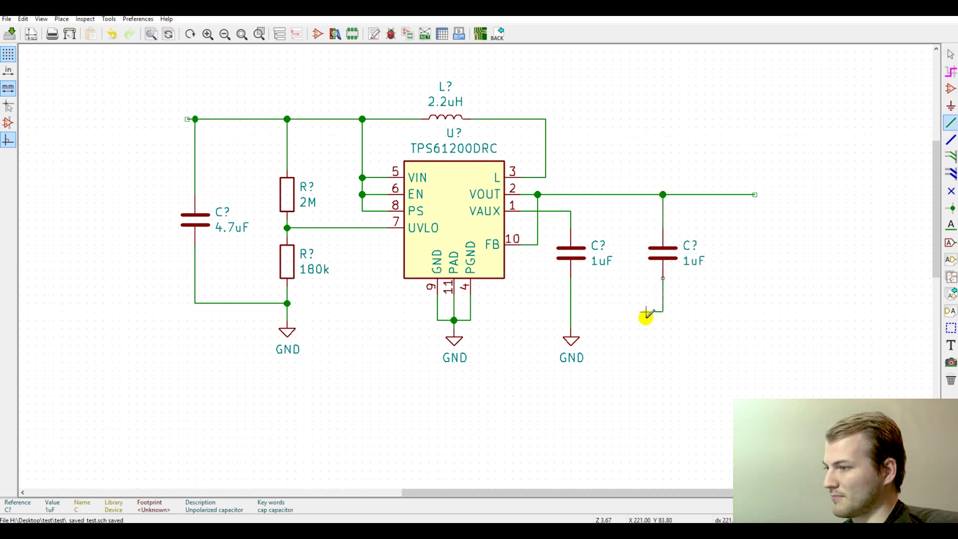
left_click(571, 320)
key("Escape")
type("v")
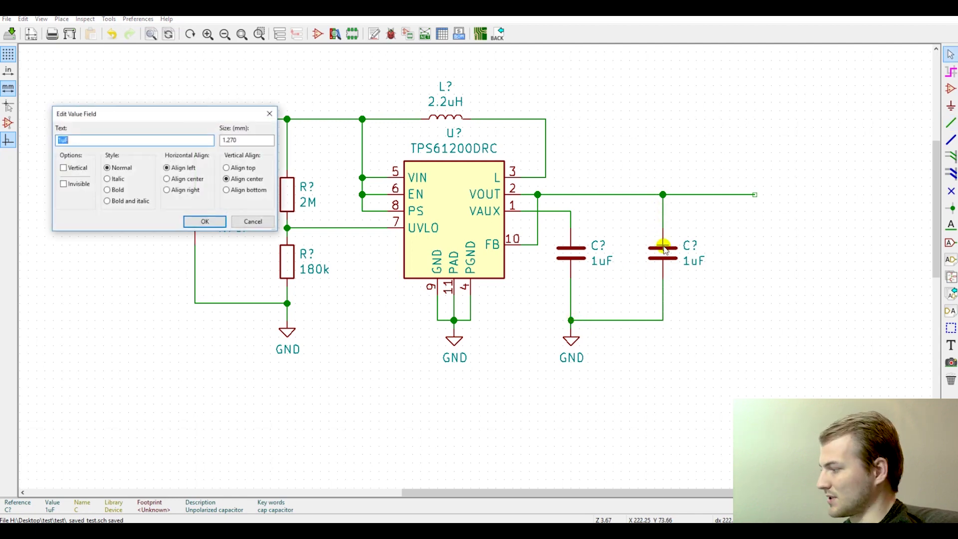
type("22uF")
key("Return")
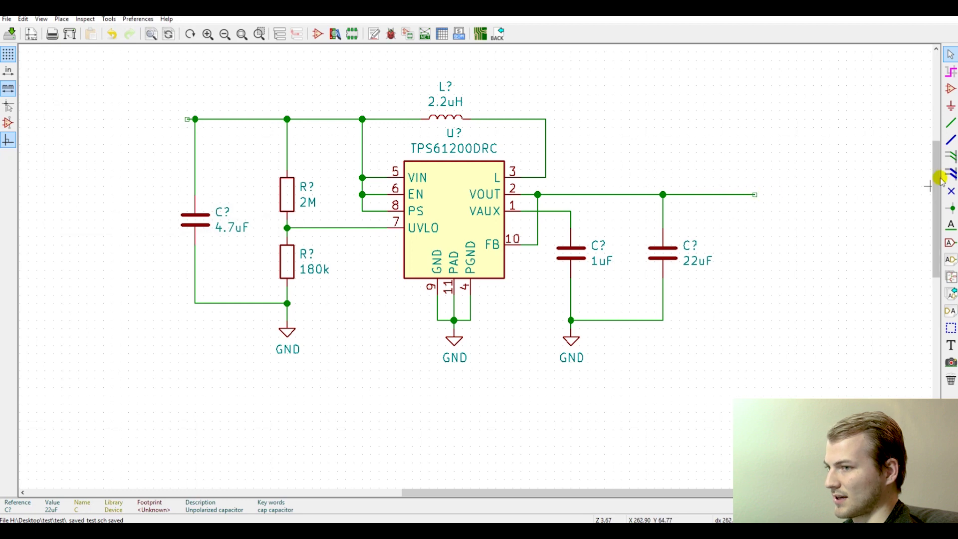
- Add a rotated 5V_OUT global label at the end of the VOUT wire
left_click(950, 242)
left_click(756, 194)
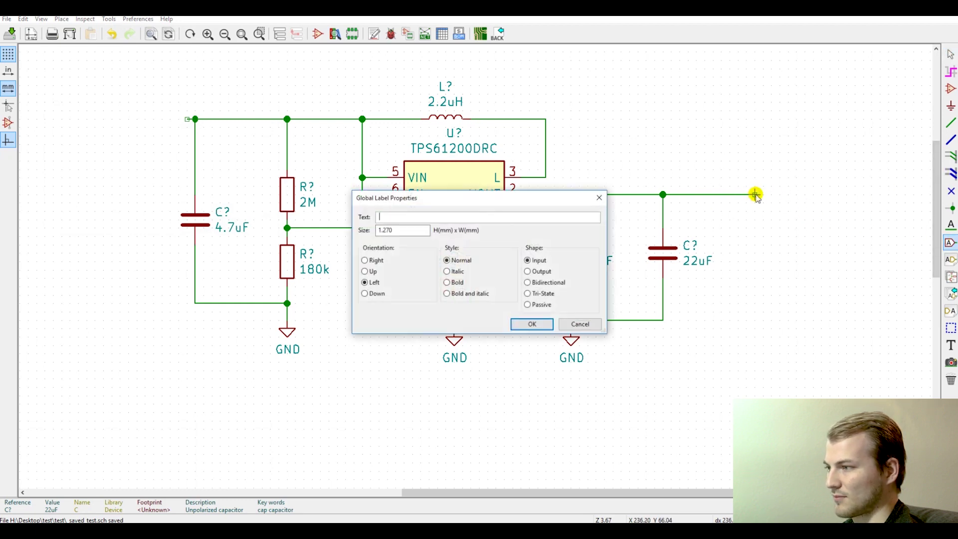
type("V")
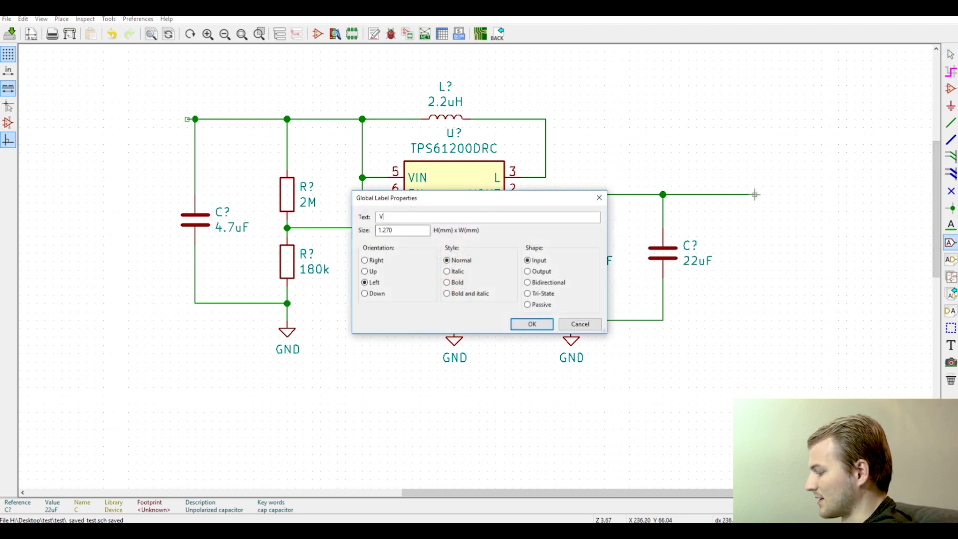
type("5V_OUT")
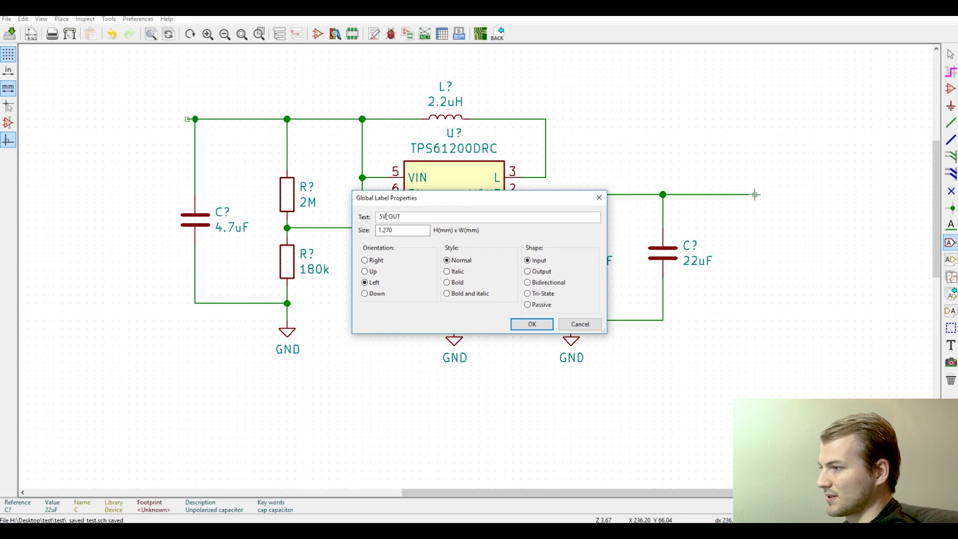
key("Return")
key("r")
key("r")
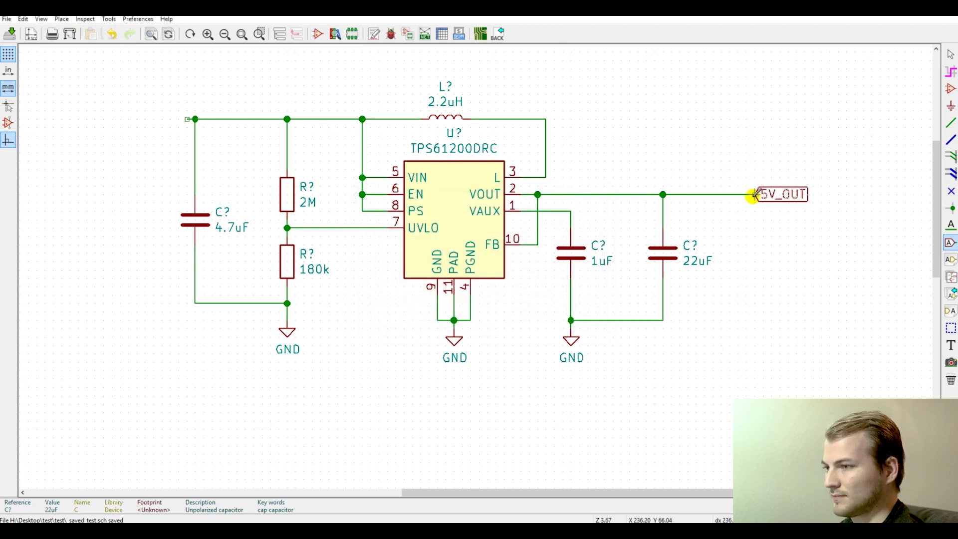
left_click(754, 195)
scroll(434, 256, "down", 5)
scroll(454, 250, "up", 2)
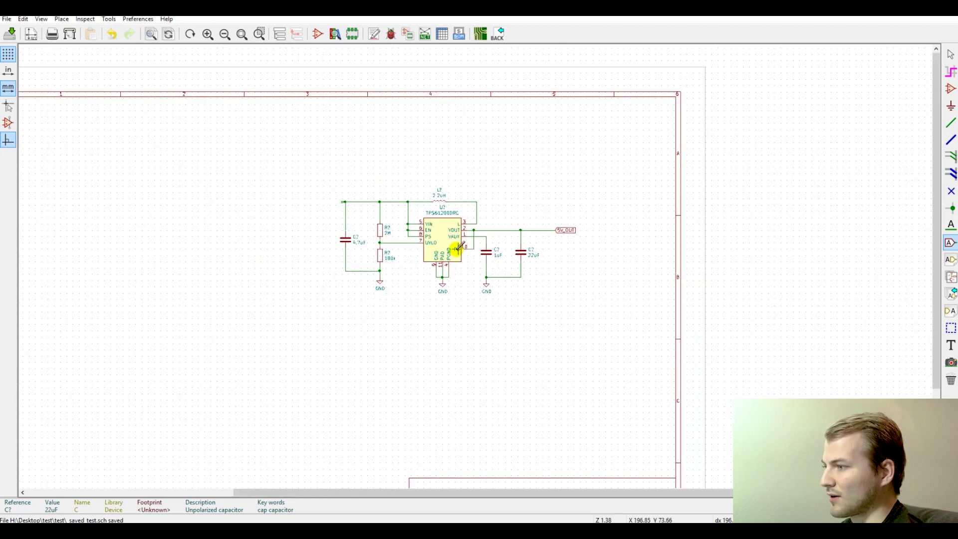
scroll(457, 251, "up", 1)
scroll(464, 252, "up", 1)
scroll(464, 255, "down", 2)
scroll(472, 263, "down", 1)
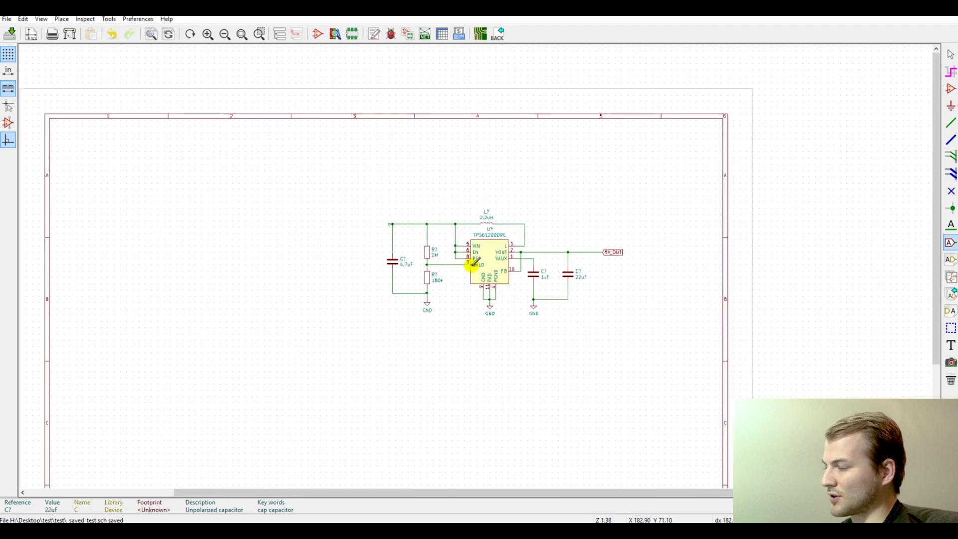
scroll(474, 262, "up", 1)
scroll(470, 269, "up", 1)
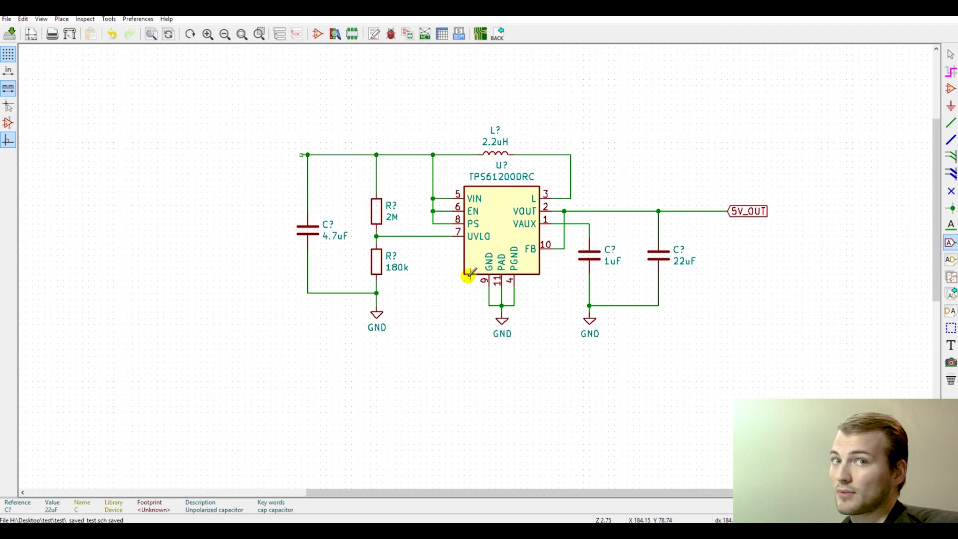
scroll(470, 251, "down", 2)
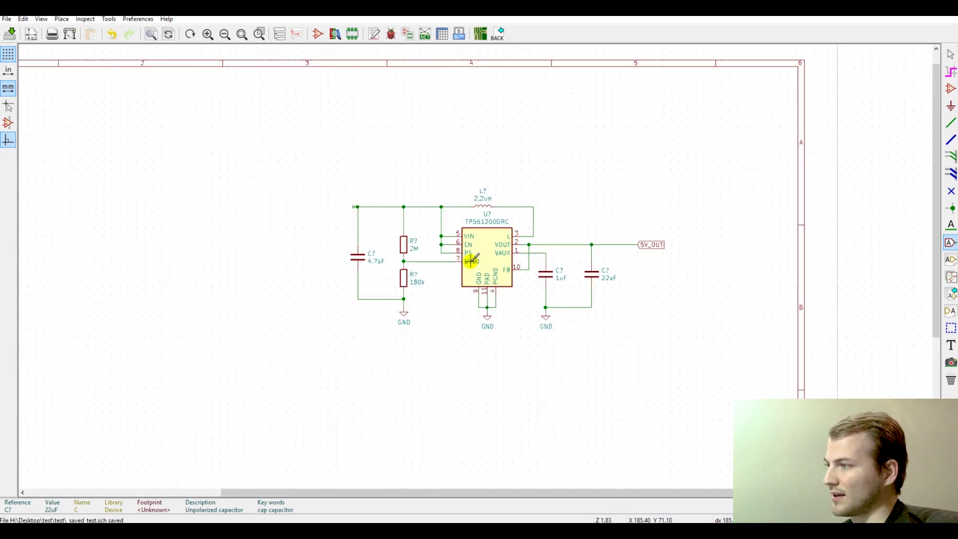
scroll(472, 259, "up", 1)
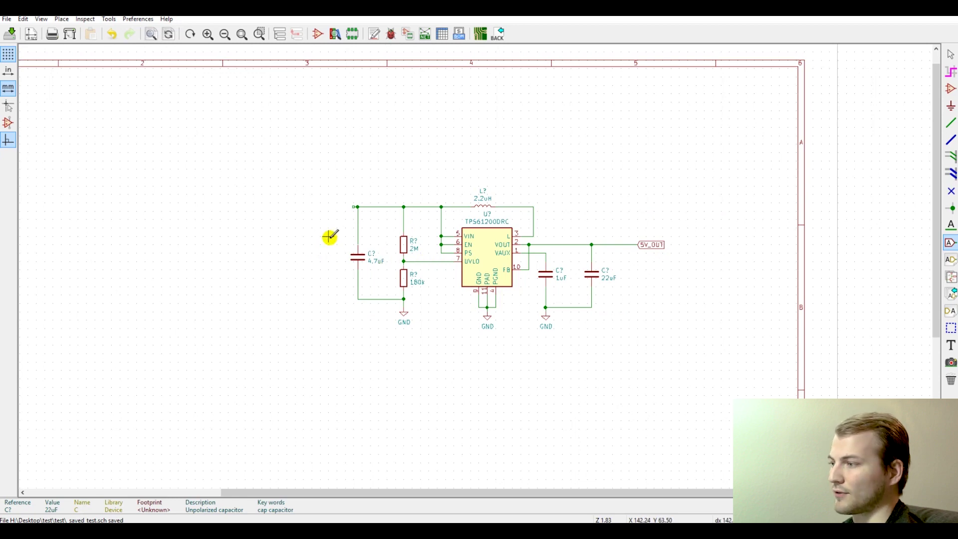
scroll(326, 235, "down", 1)
scroll(210, 220, "up", 1)
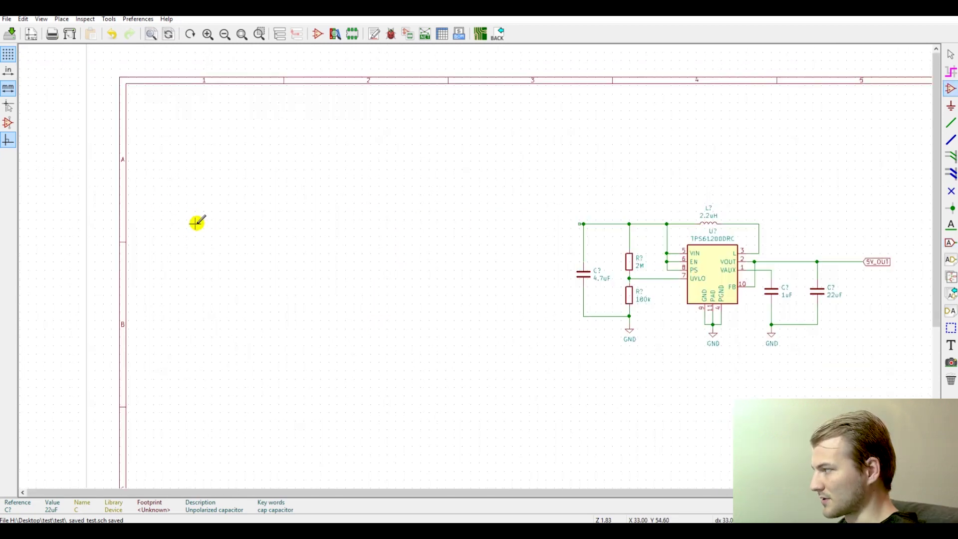
- Open the Choose Symbol dialog on the canvas to add another part
left_click(219, 218)
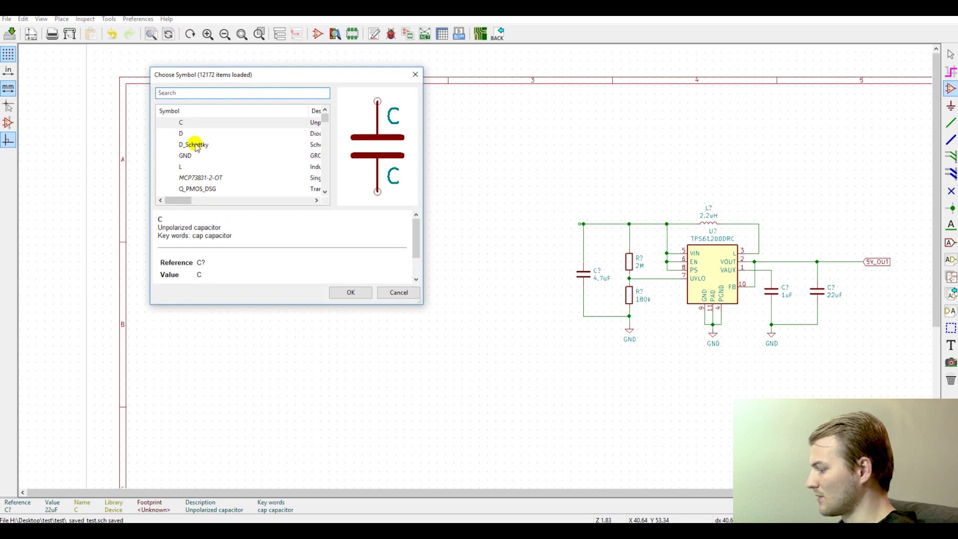
type("usb")
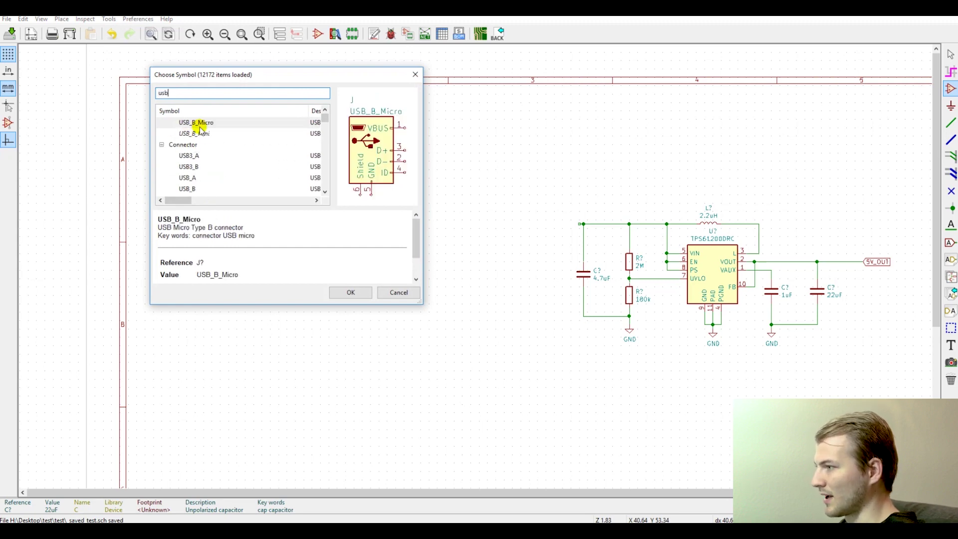
- Place a USB_B_Micro connector to the left of the boost circuit
left_click(346, 292)
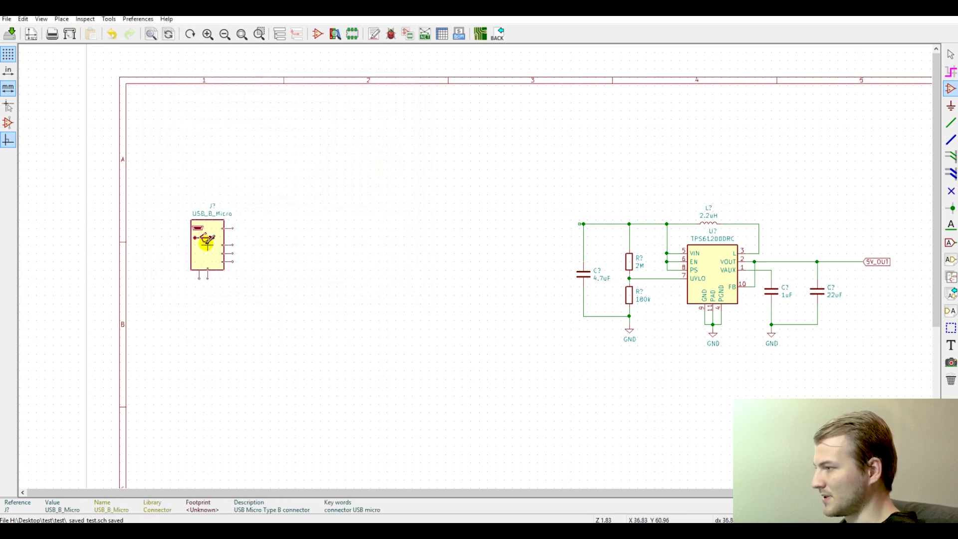
left_click(206, 234)
key("Escape")
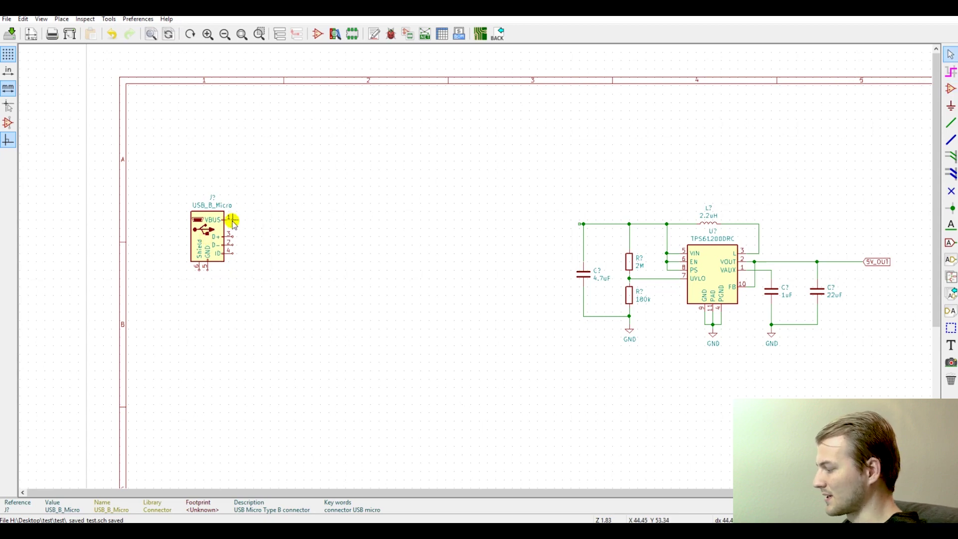
- Draw a wire from the connector's VBUS pin up above the connector
key("w")
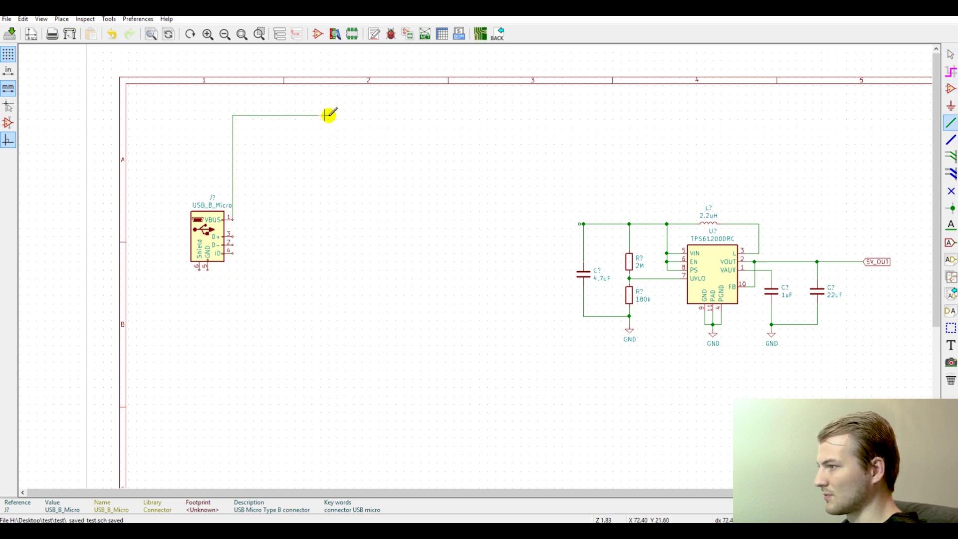
double_click(446, 135)
key("Escape")
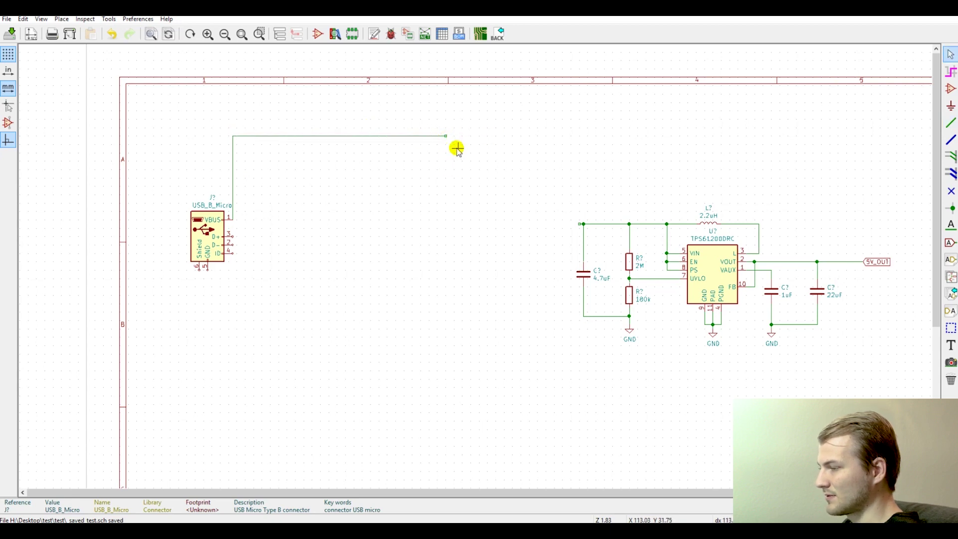
scroll(249, 256, "up", 1)
scroll(466, 256, "up", 1)
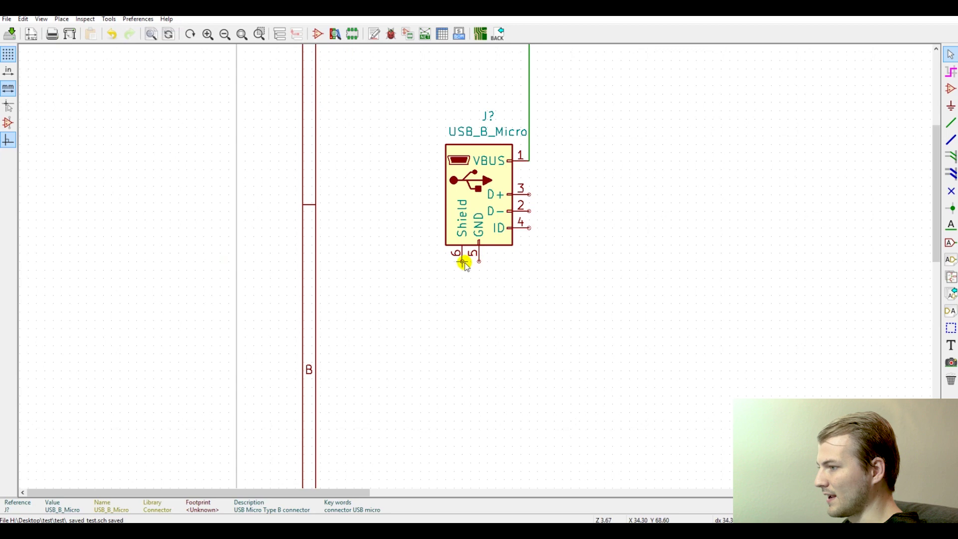
scroll(464, 262, "down", 2)
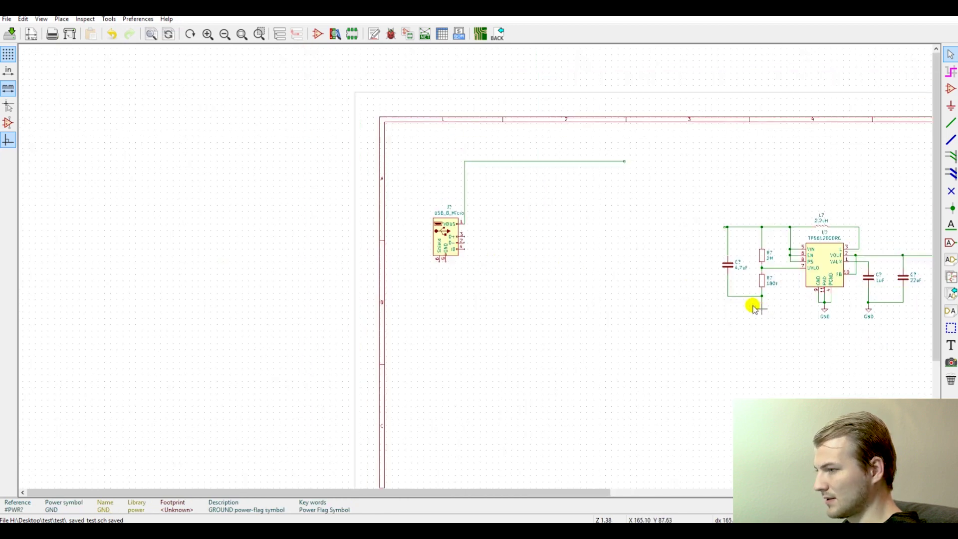
scroll(457, 281, "up", 2)
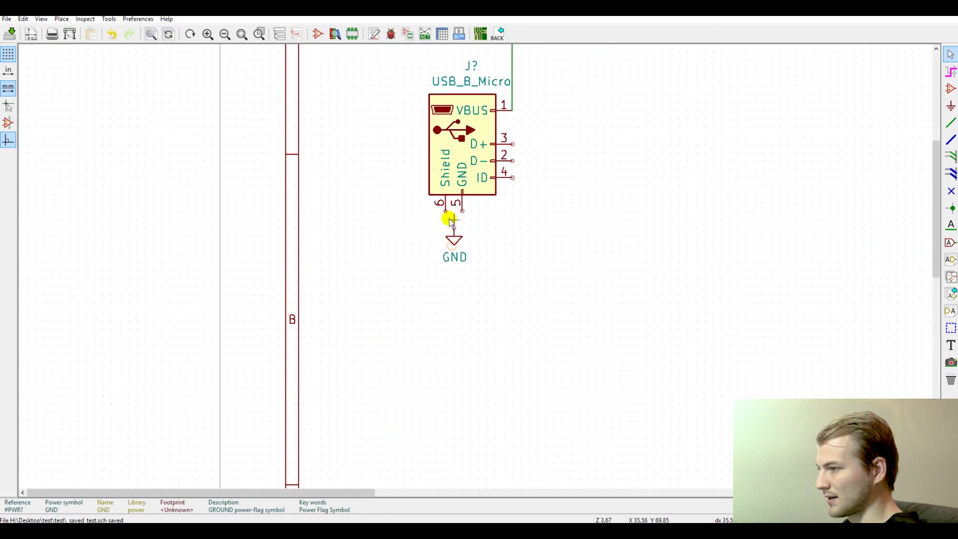
- Wire the shield and ID pins to the GND net and bridge D+ to D-
key("w")
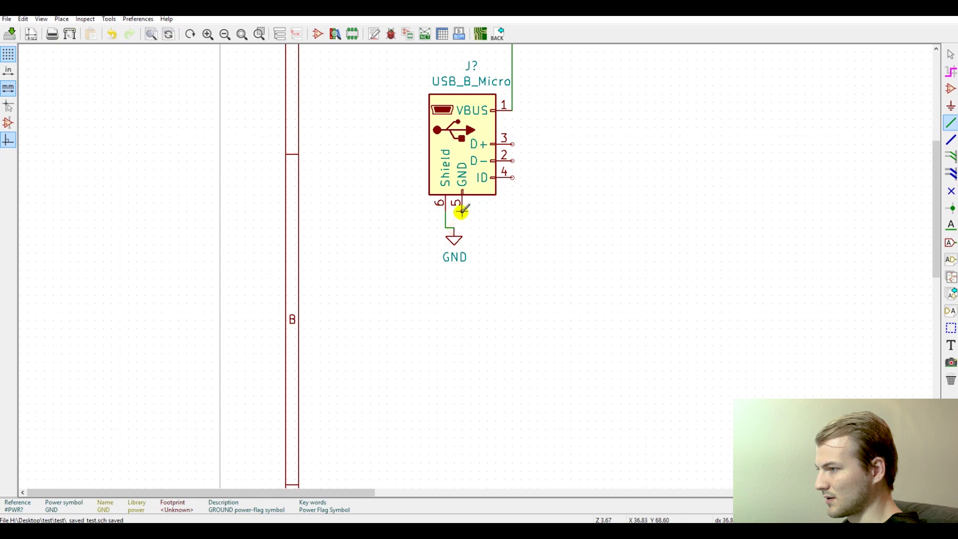
left_click(454, 226)
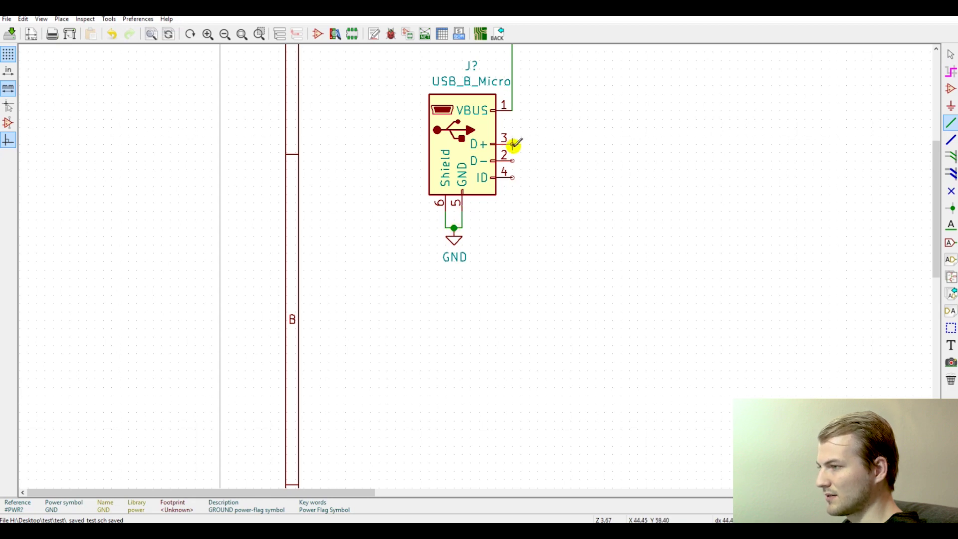
left_click(512, 160)
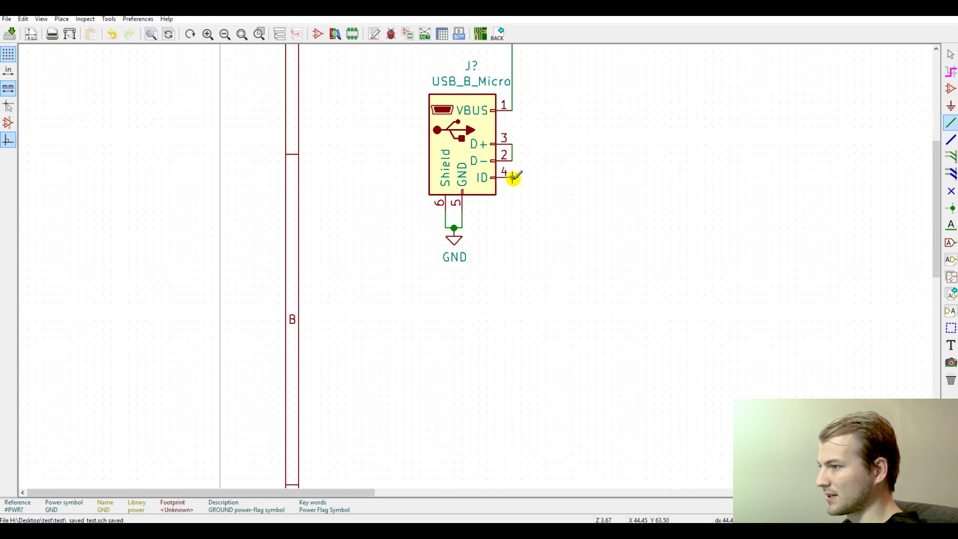
left_click(512, 176)
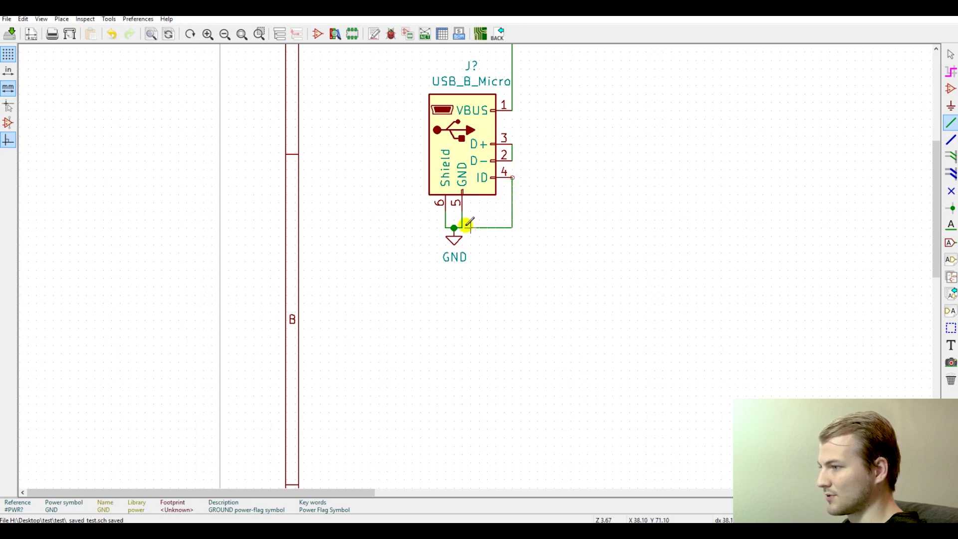
left_click(462, 227)
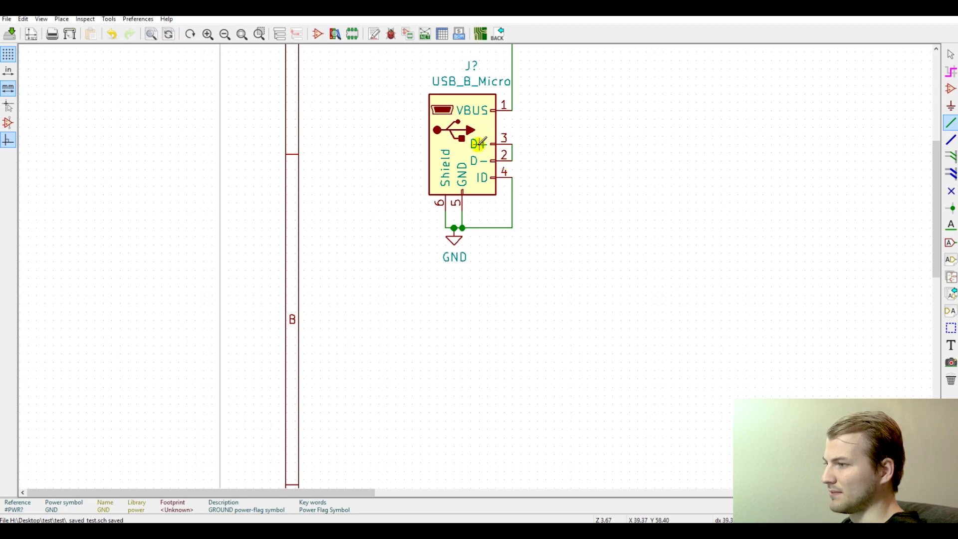
scroll(505, 157, "down", 1)
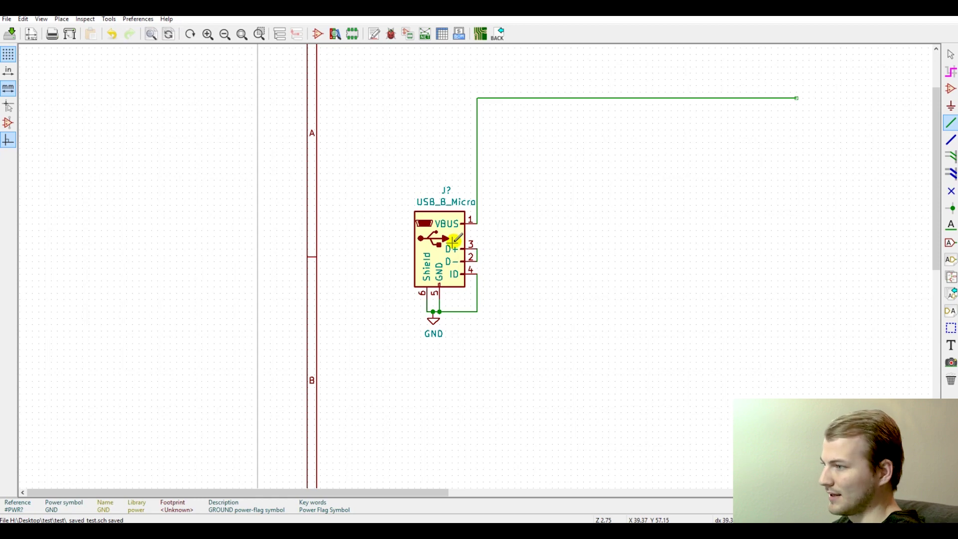
key("F4")
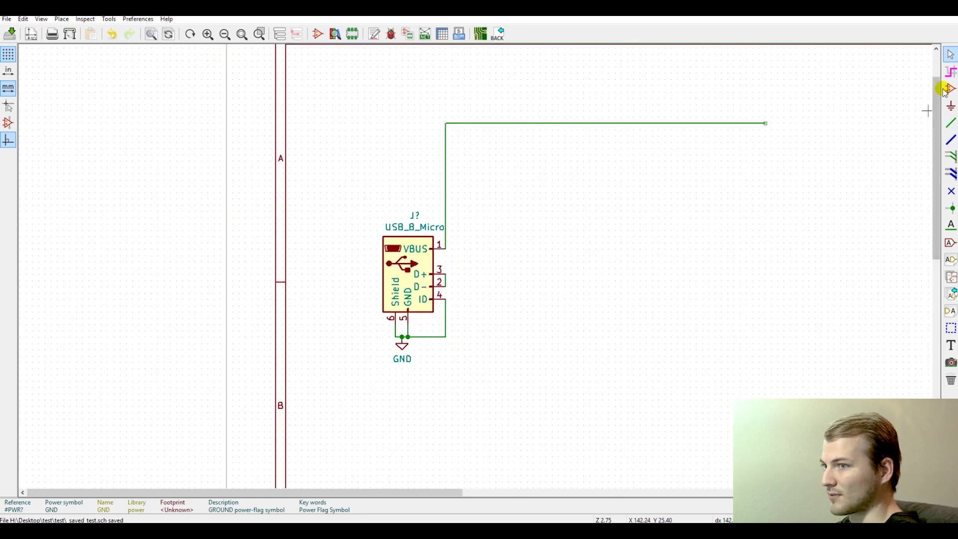
left_click(951, 88)
- Place the MCP73831-2-OT charger right of the connector and reposition its value and reference labels
left_click(606, 231)
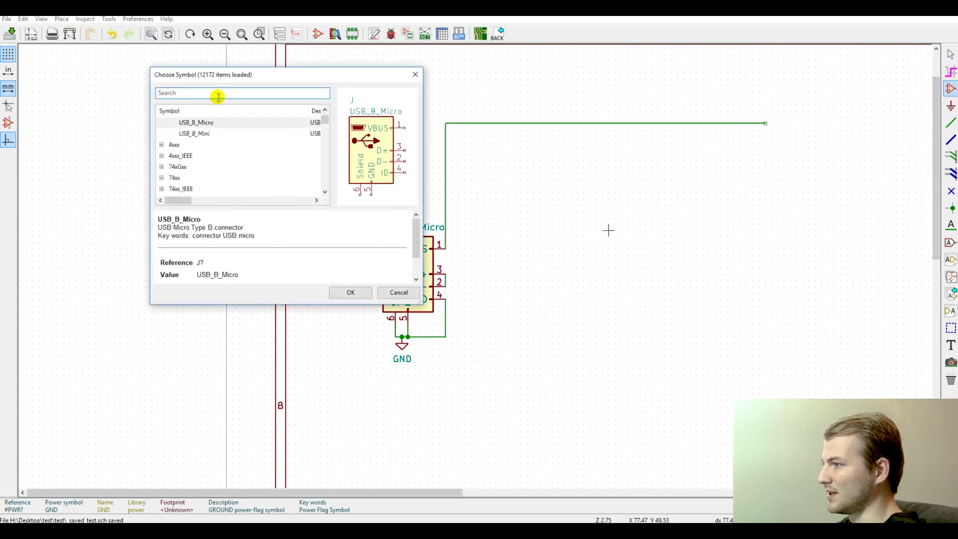
scroll(221, 142, "up", 3)
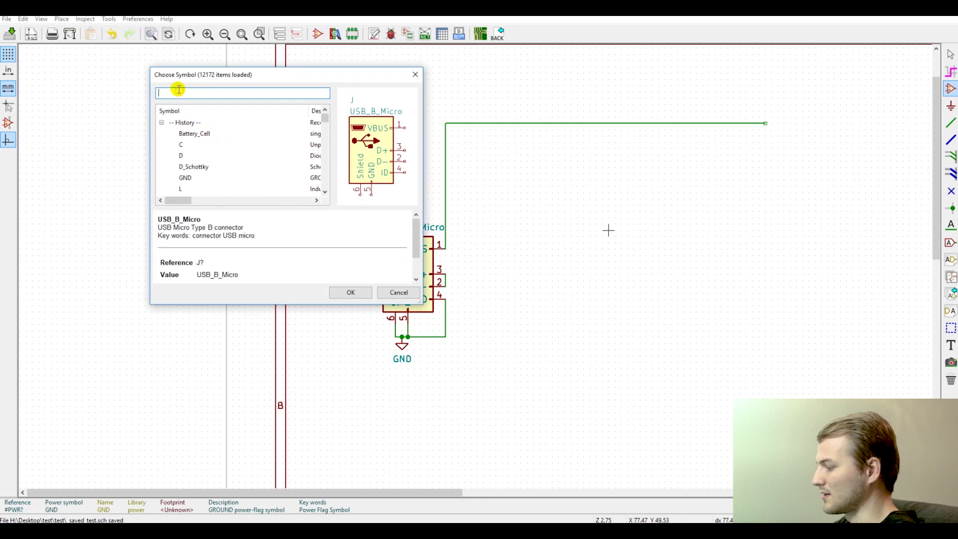
type("mcp")
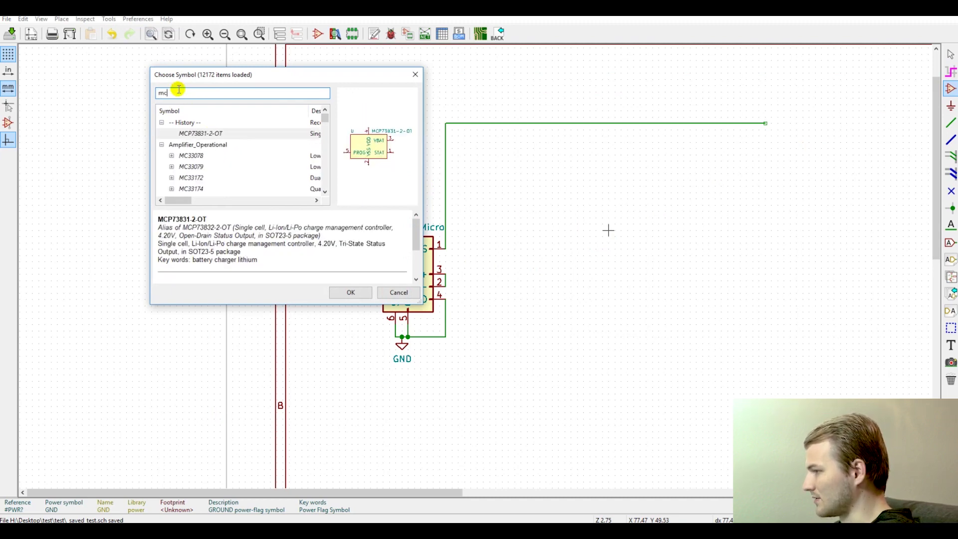
key("Return")
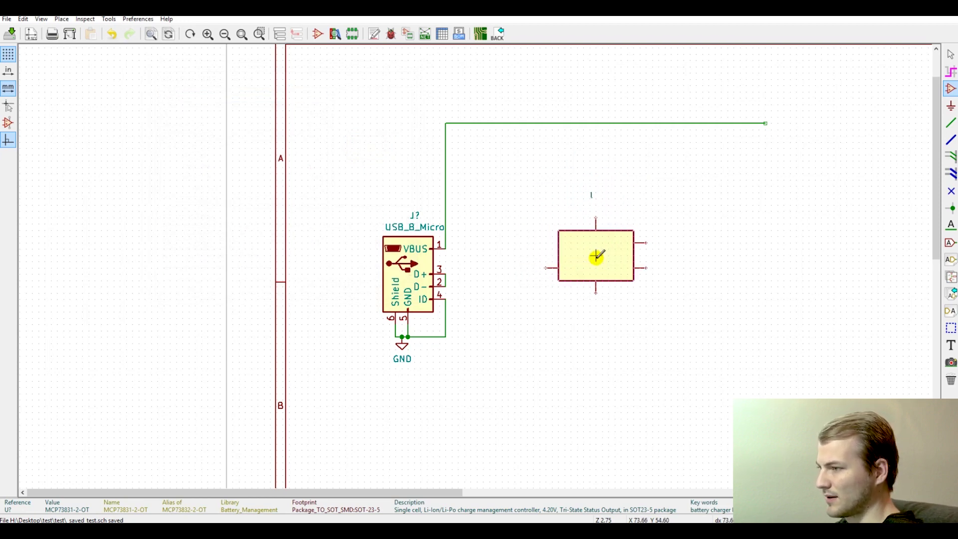
left_click(615, 261)
key("Escape")
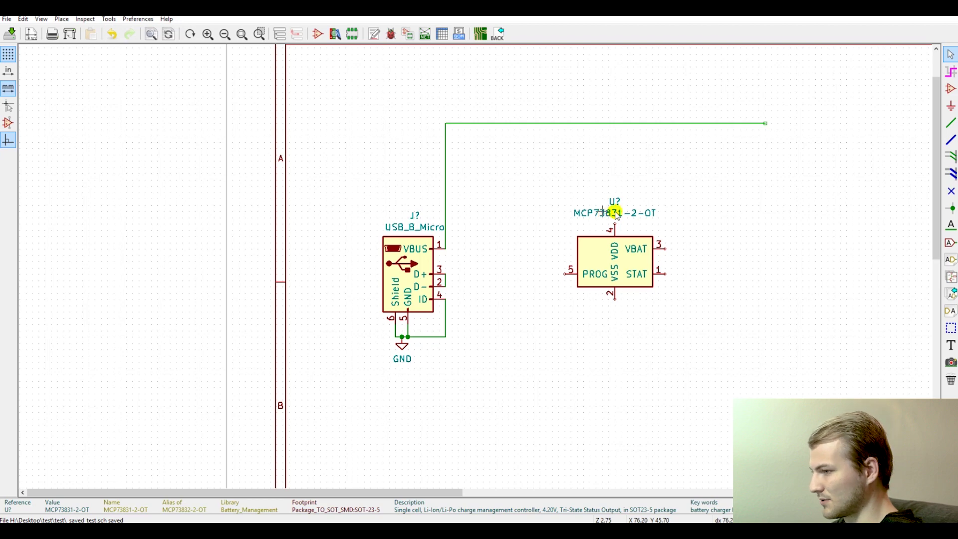
key("m")
left_click(665, 229)
key("m")
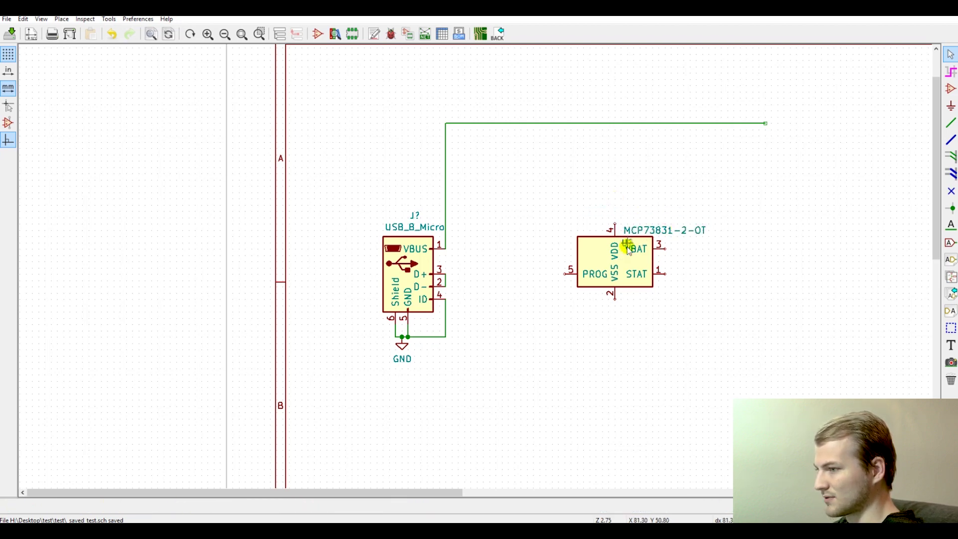
left_click(645, 293)
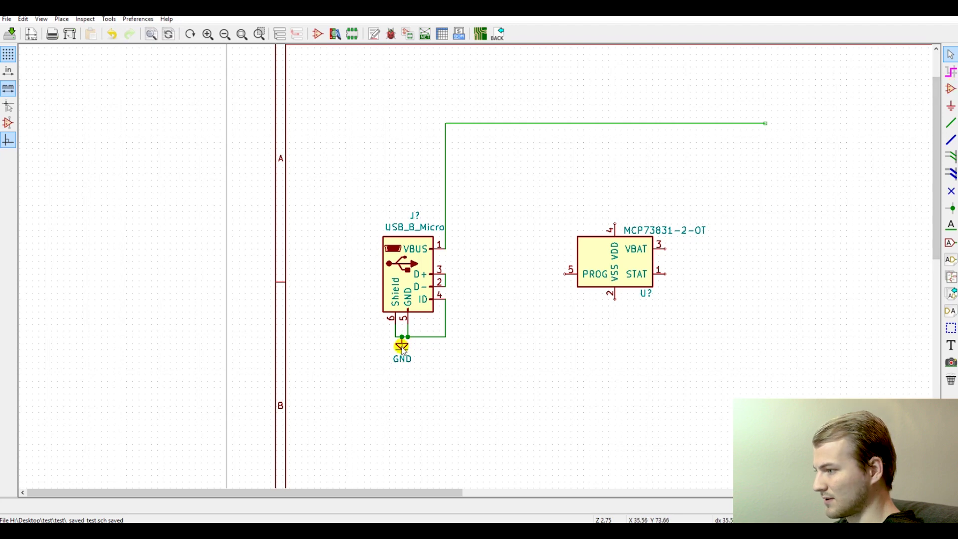
- Copy a ground symbol below the charger and wire its pin 2 to it
key("c")
left_click(615, 329)
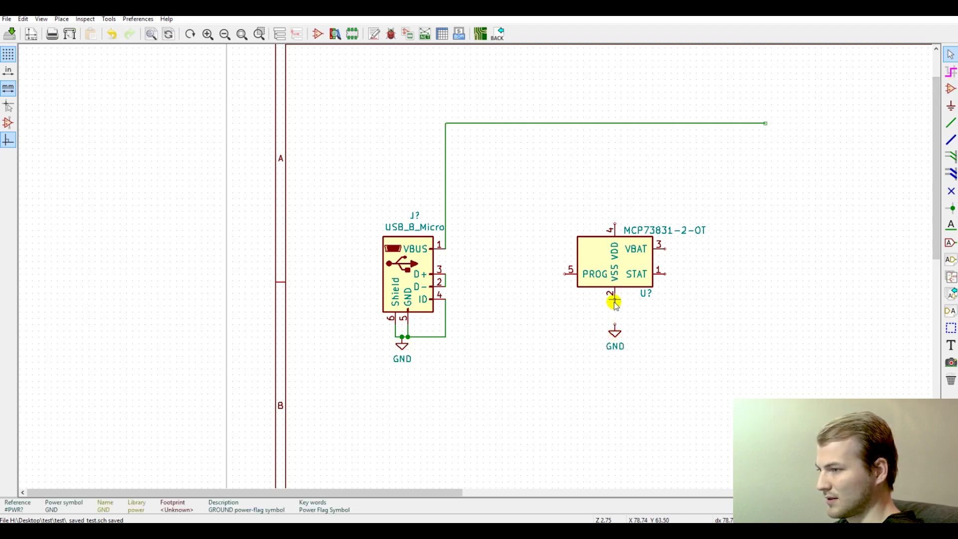
key("w")
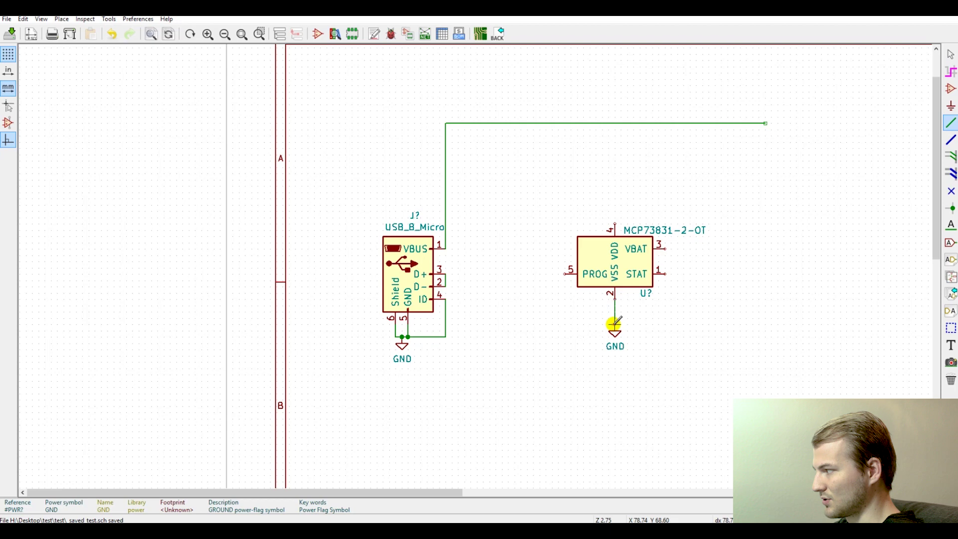
left_click(614, 328)
key("Escape")
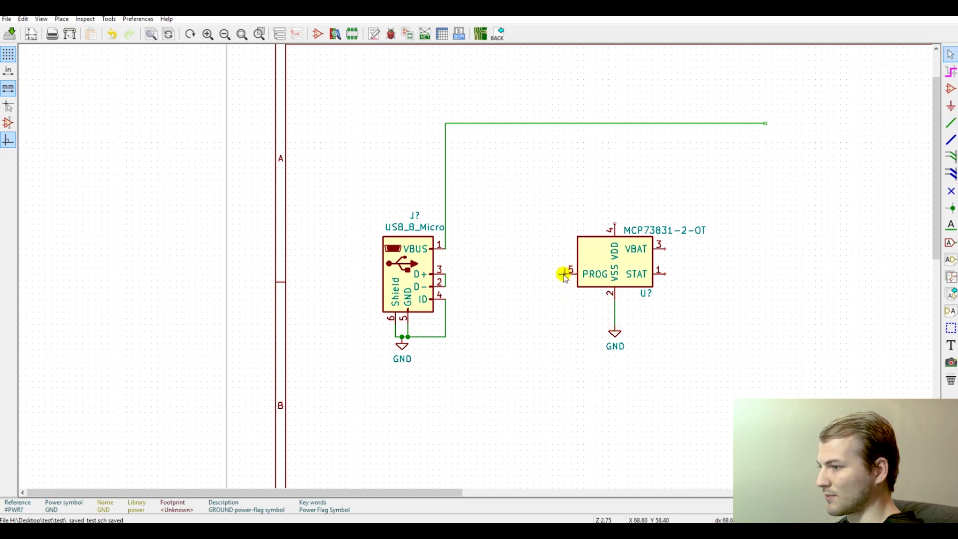
left_click(950, 89)
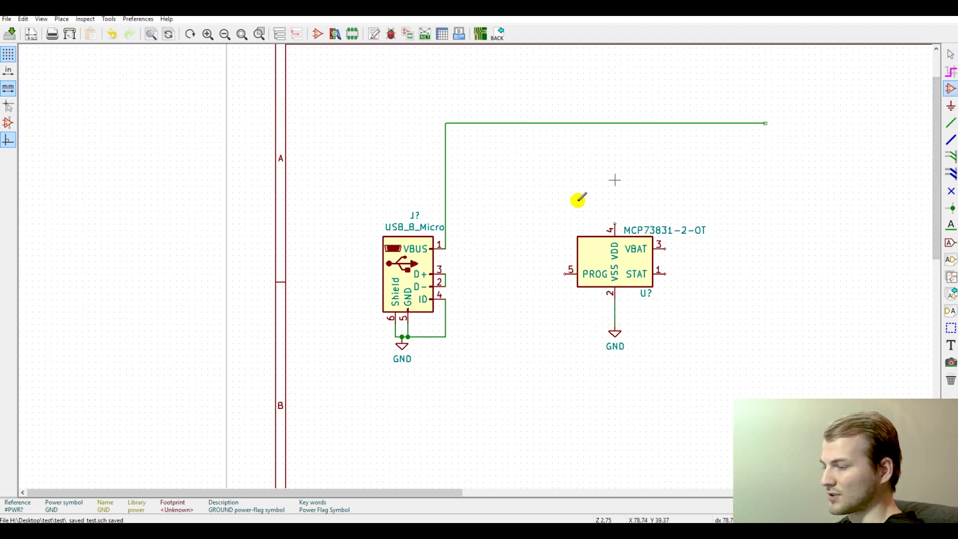
- Place a resistor to the left of the MCP73831 charger chip
left_click(508, 274)
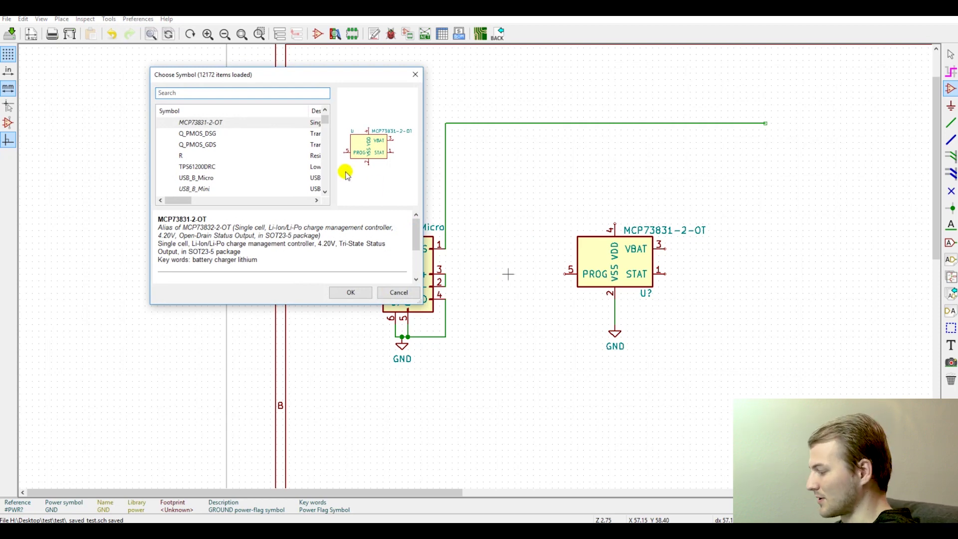
type("r")
key("Return")
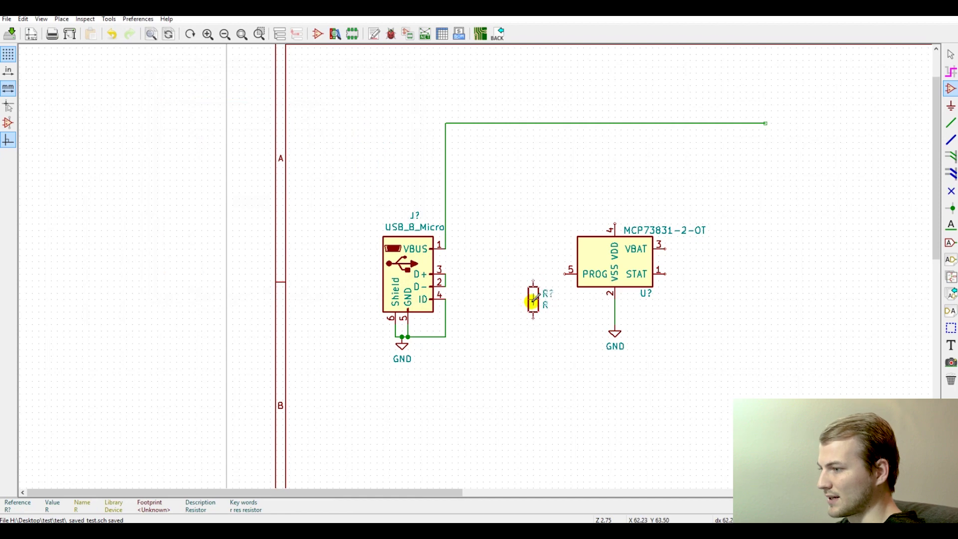
left_click(533, 298)
type("v")
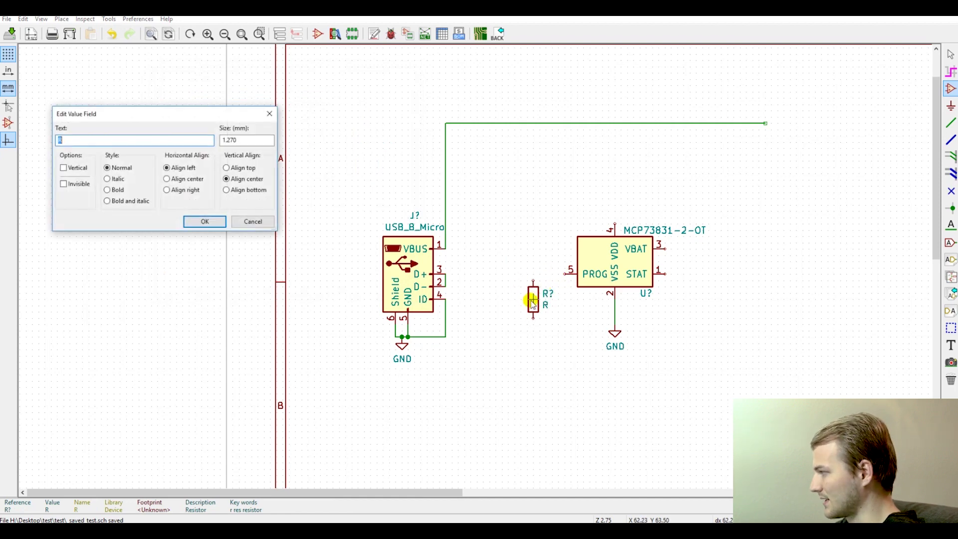
type("10K")
- Set the resistor to 10K, wire PROG to its top, and ground its bottom
key("Return")
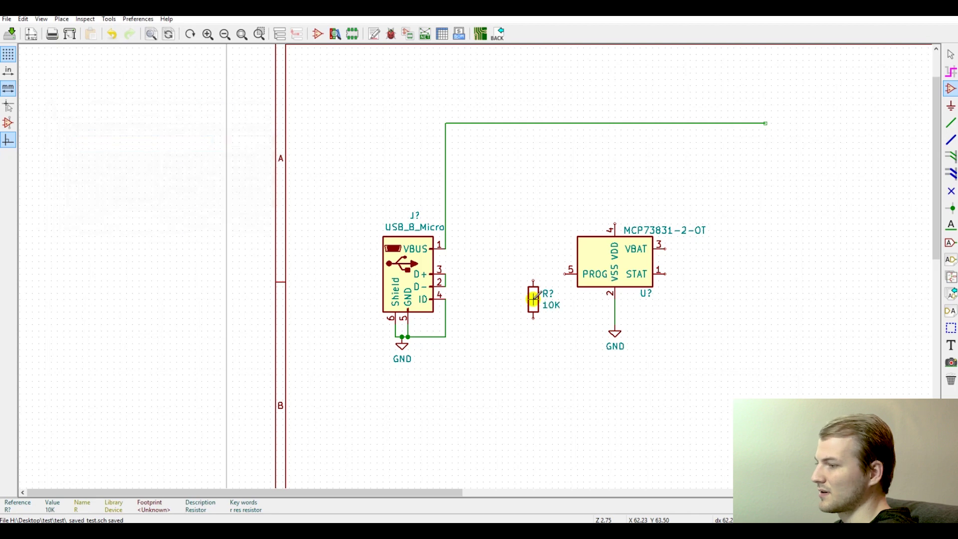
key("w")
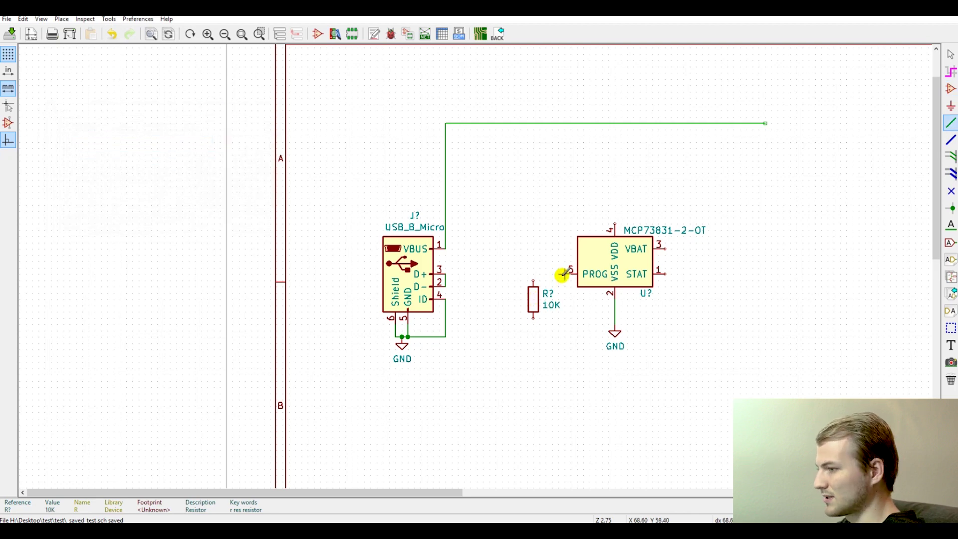
left_click(533, 278)
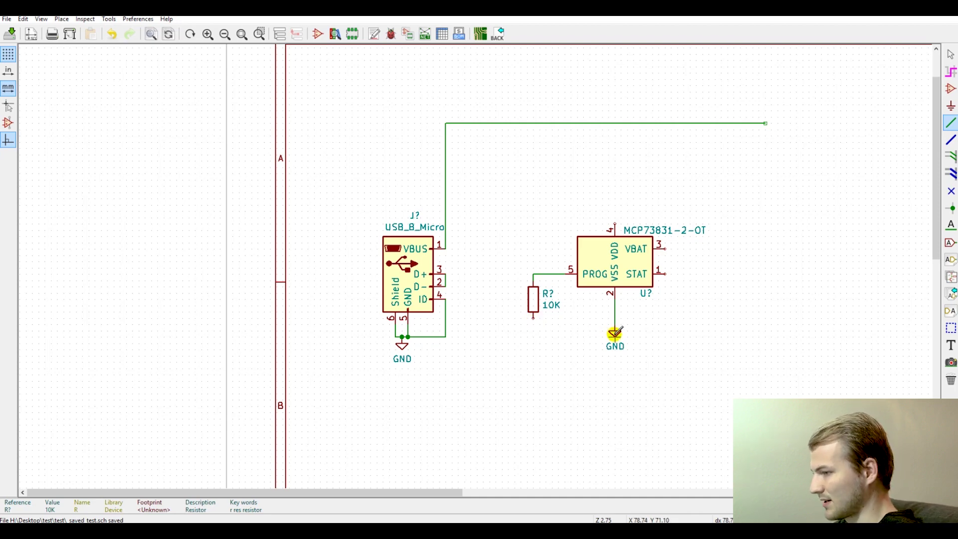
key("c")
left_click(533, 337)
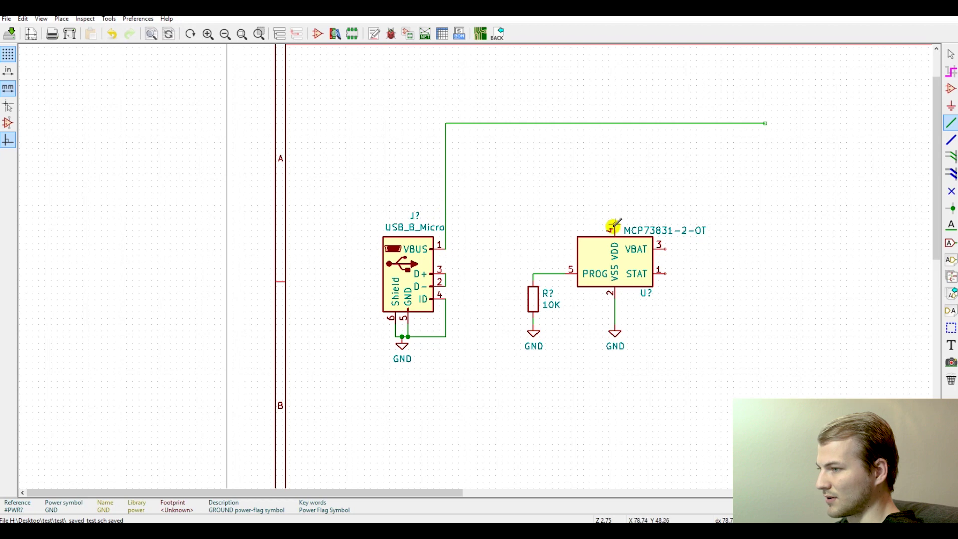
- Wire the charger's VDD pin 4 onto the VBUS line
left_click(614, 208)
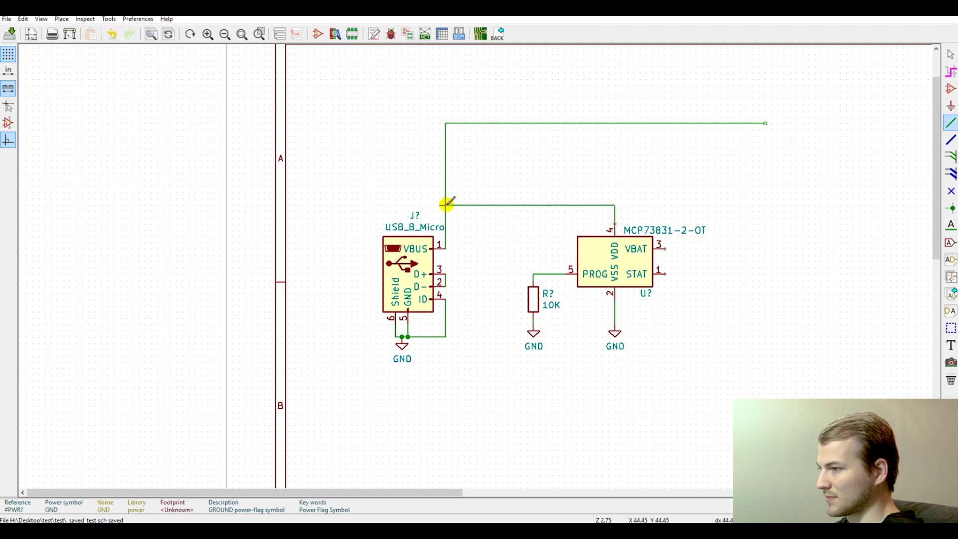
left_click(447, 203)
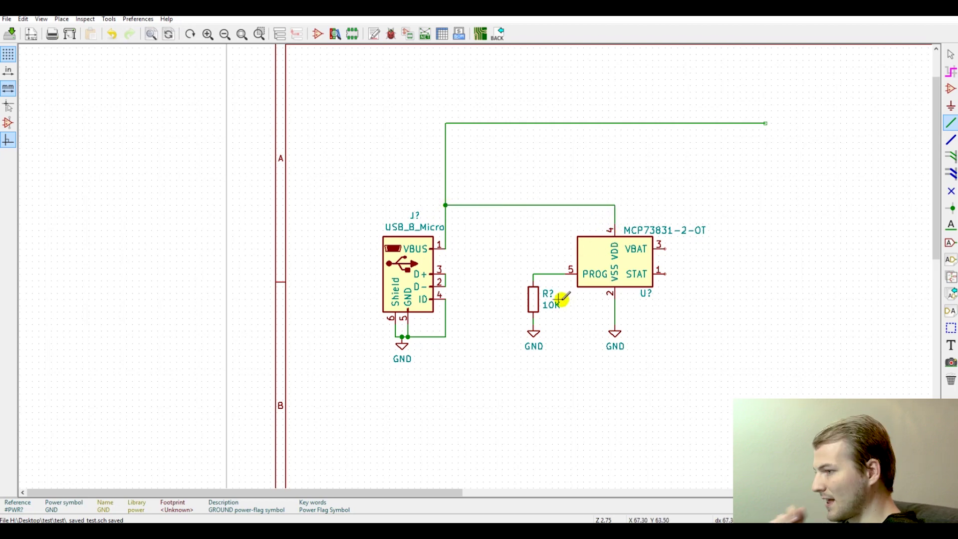
left_click(950, 88)
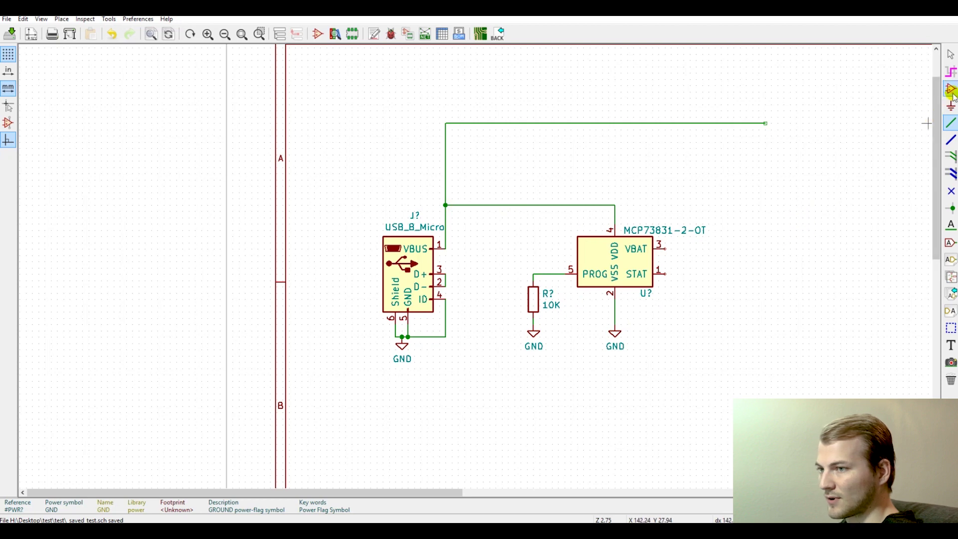
- Place a 4.7uF capacitor wired from the VBUS net to the resistor's ground node
left_click(503, 168)
type("c")
key("Return")
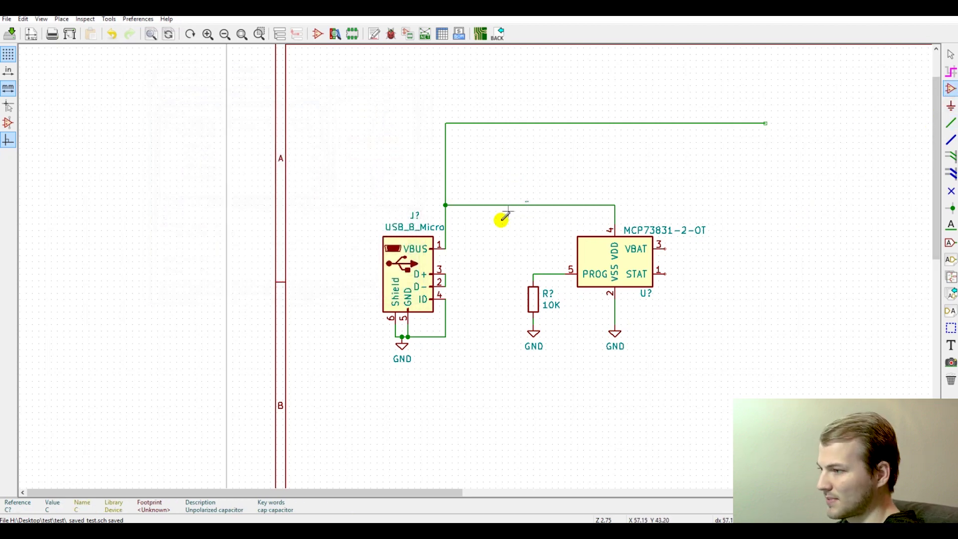
left_click(489, 271)
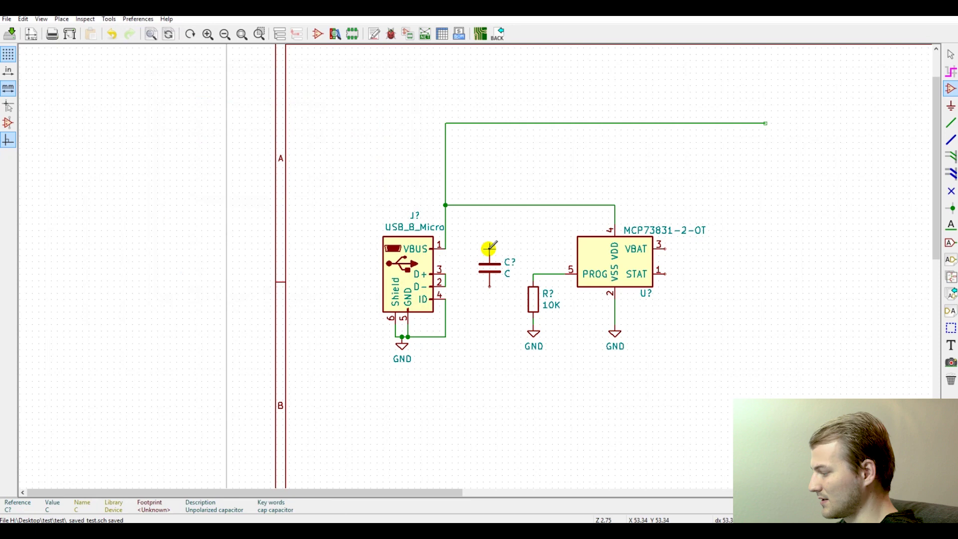
key("w")
left_click(489, 204)
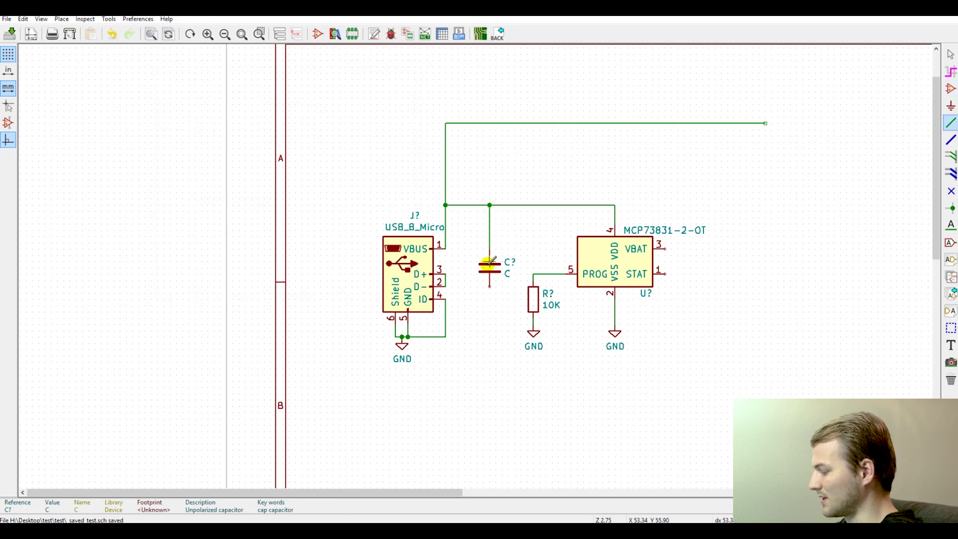
type("v4.uF")
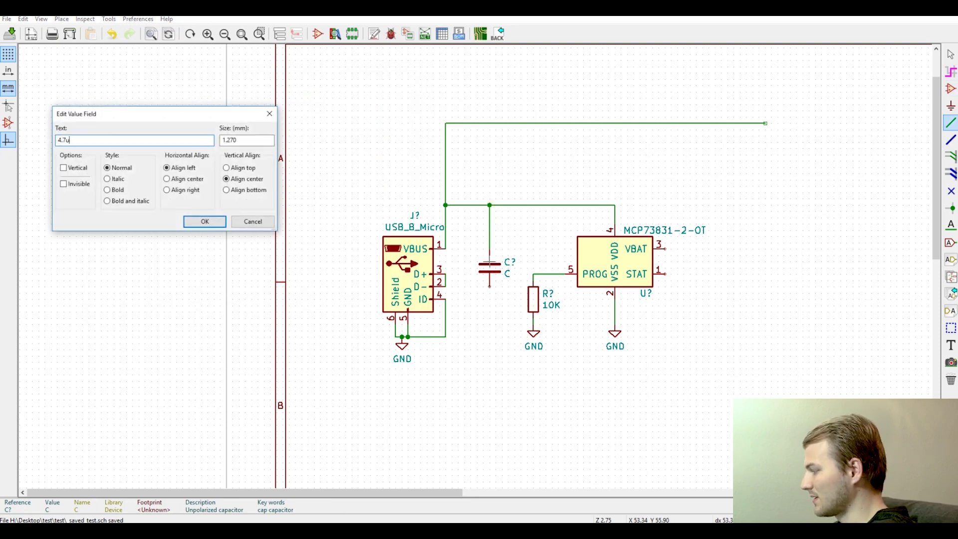
key("Return")
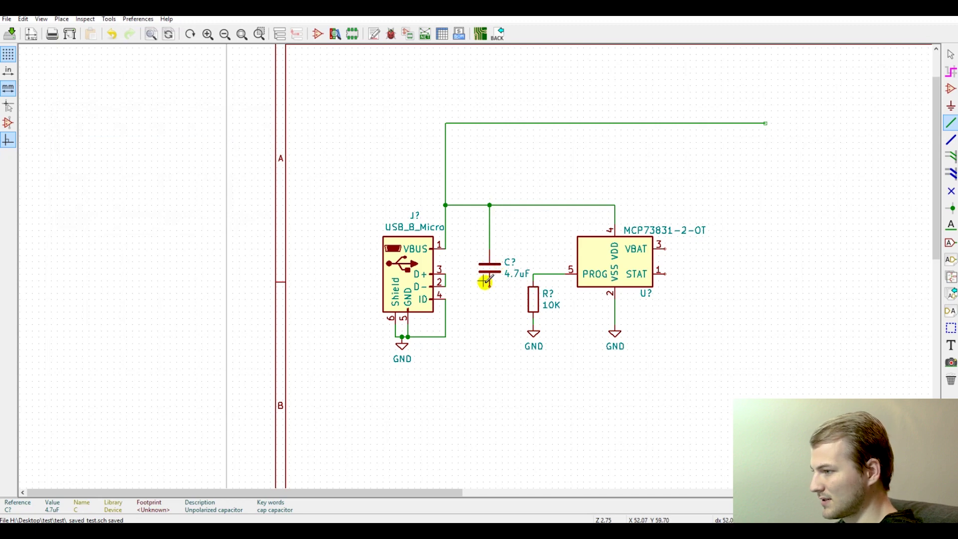
left_click(489, 284)
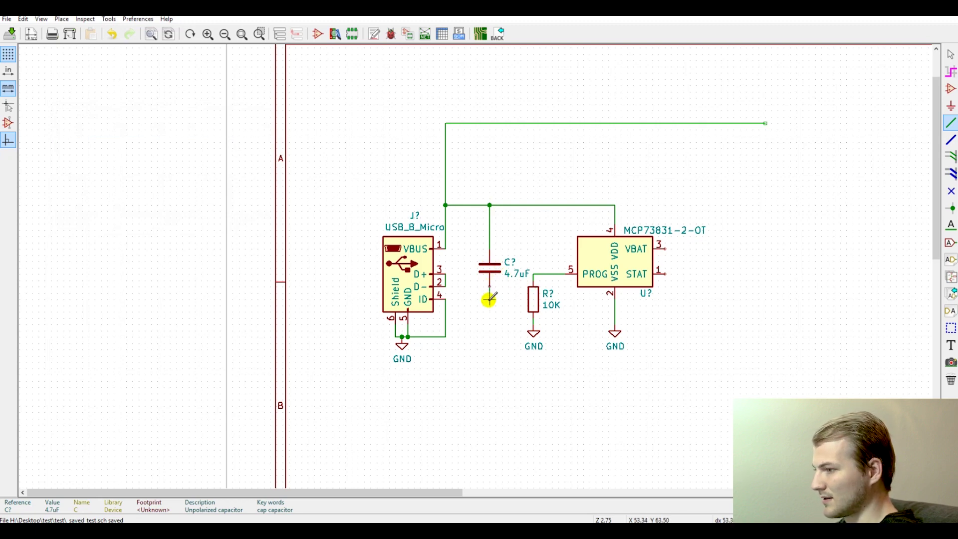
left_click(533, 323)
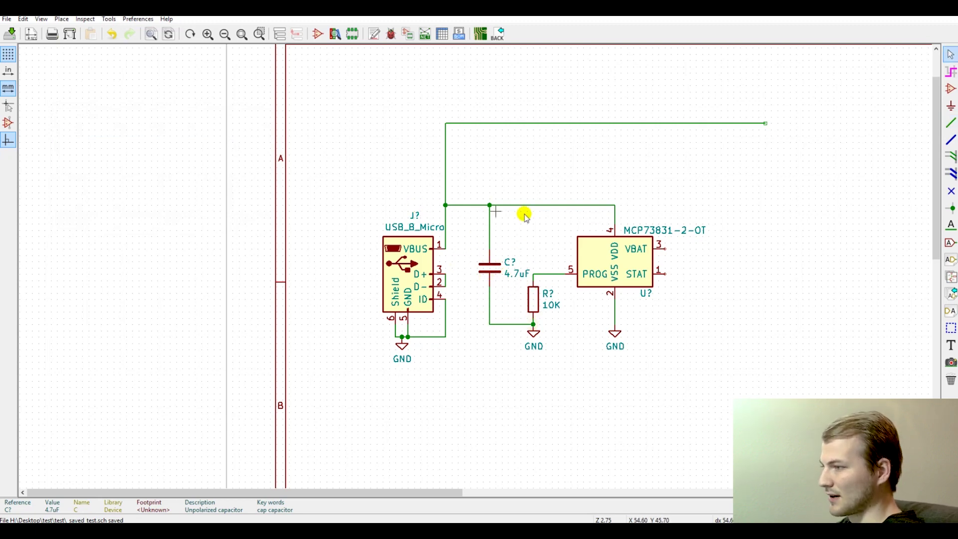
scroll(614, 262, "down", 1)
scroll(472, 263, "up", 1)
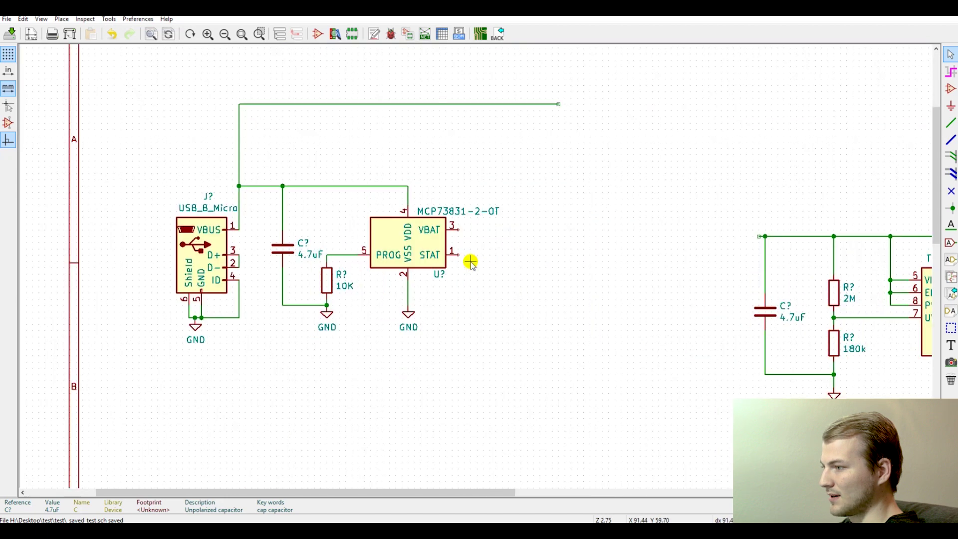
scroll(455, 260, "up", 1)
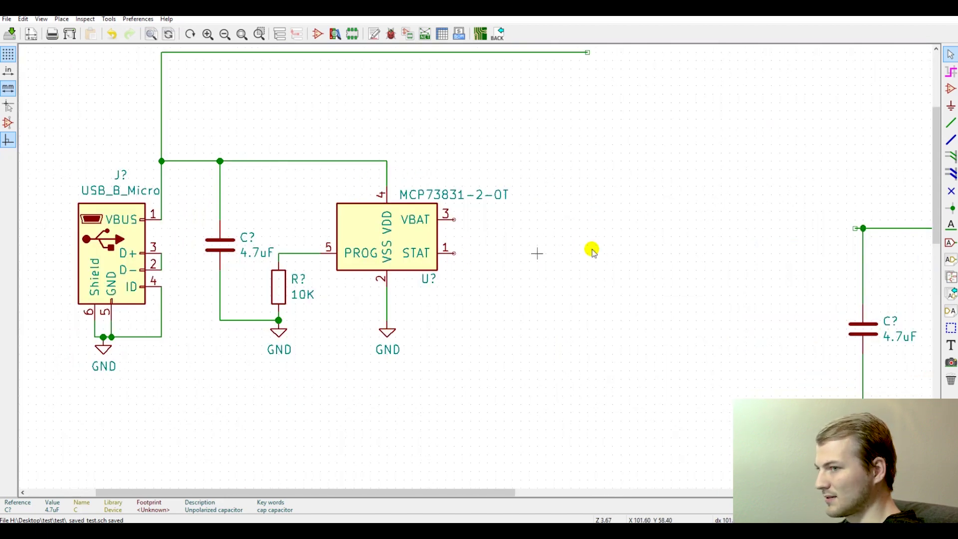
- Mark the charger's STAT pin as not connected
left_click(950, 191)
left_click(454, 253)
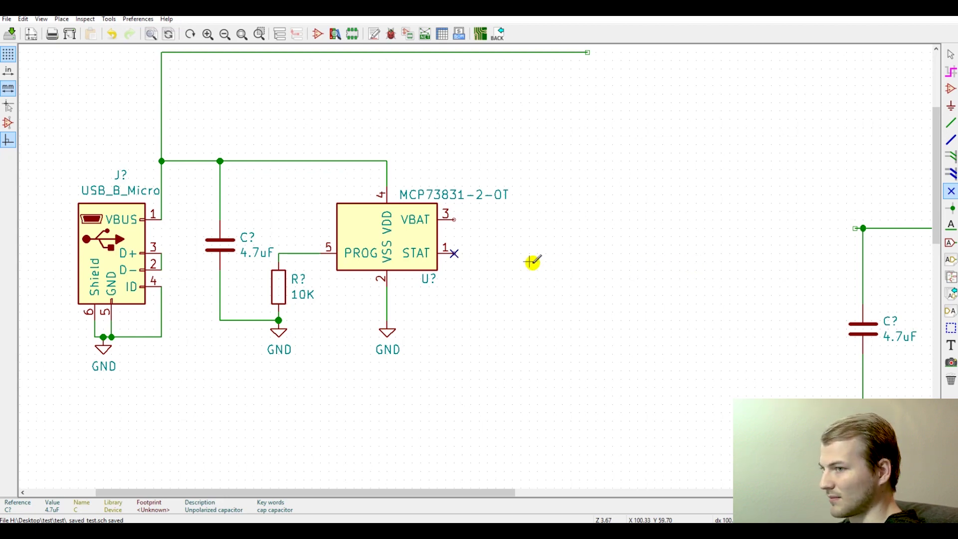
key("Escape")
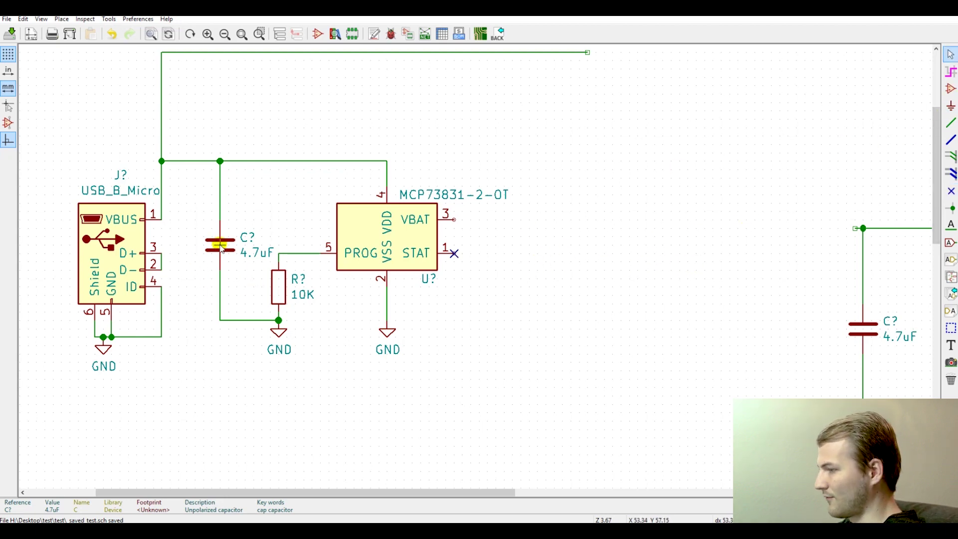
- Duplicate the 4.7uF capacitor and wire it from VBAT to the chip's ground line
key("c")
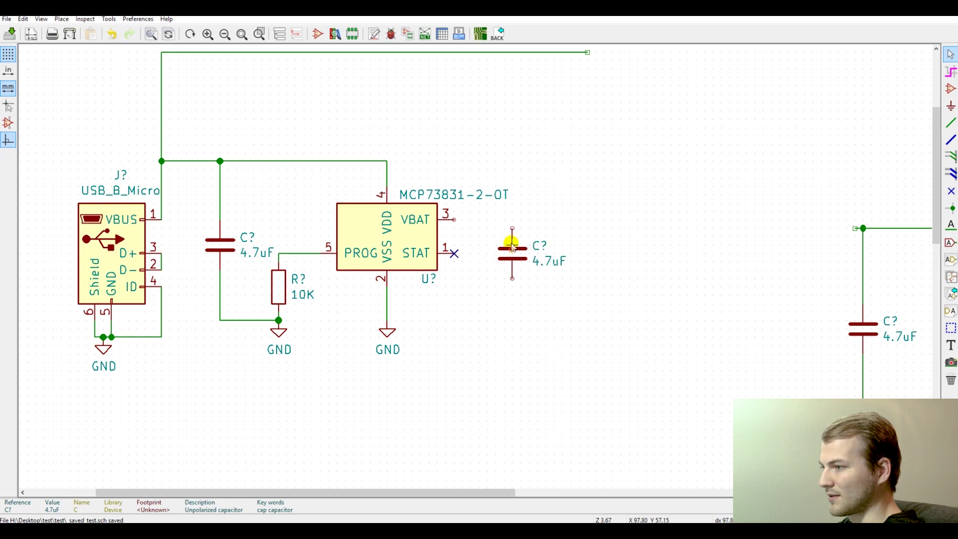
left_click(510, 242)
key("w")
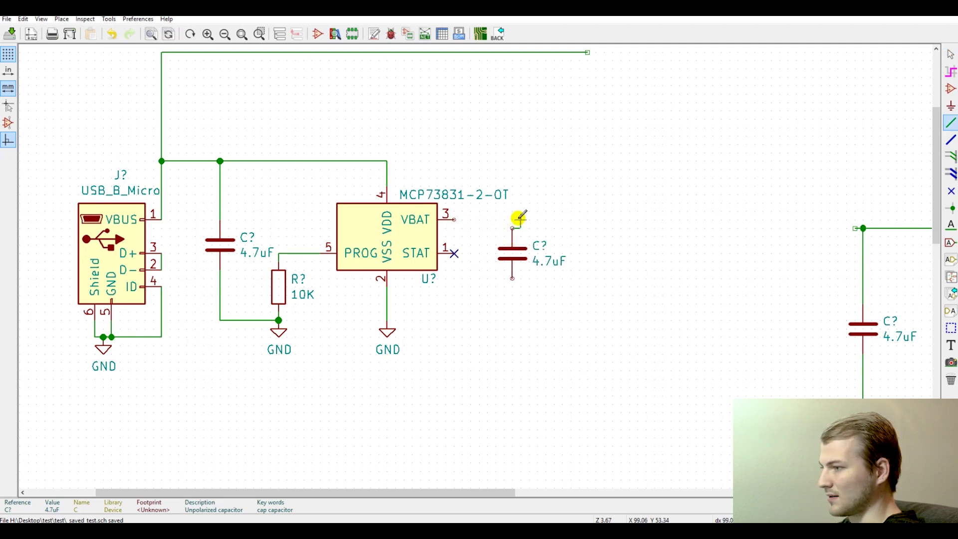
left_click(513, 219)
left_click(455, 219)
key("Escape")
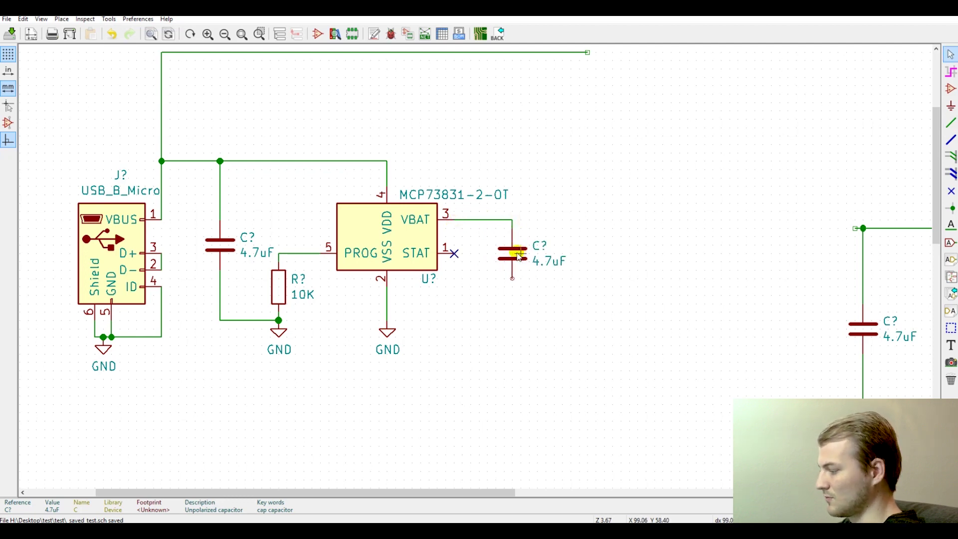
key("v")
type("4")
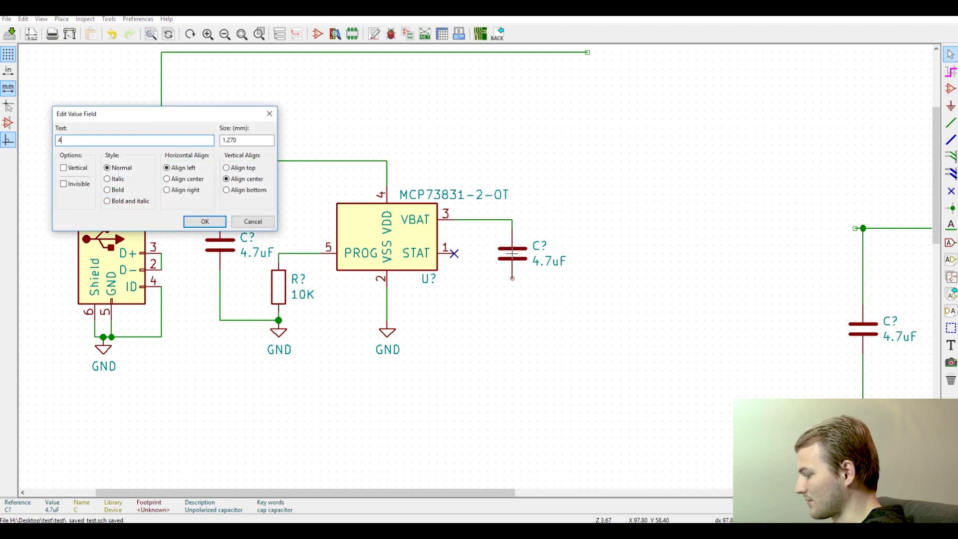
type(".7uF")
key("Return")
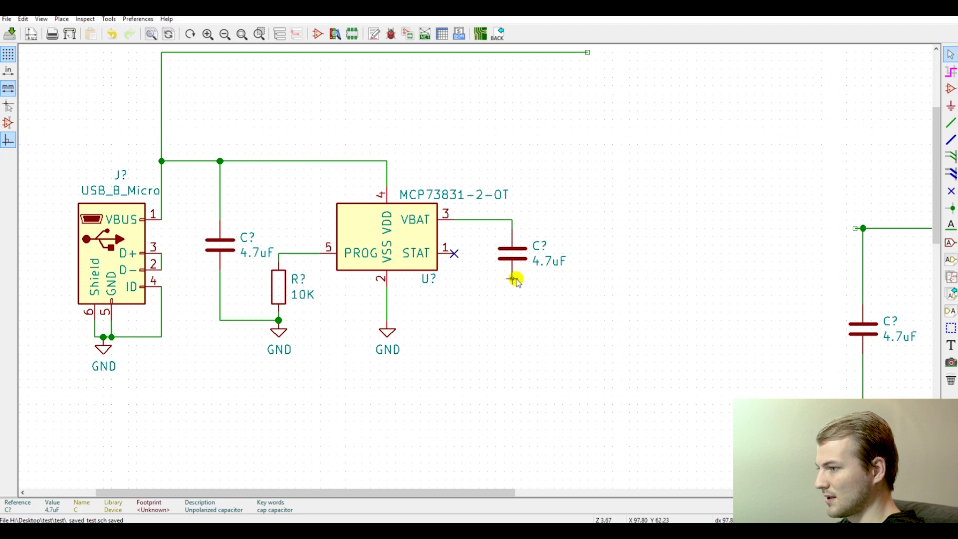
key("w")
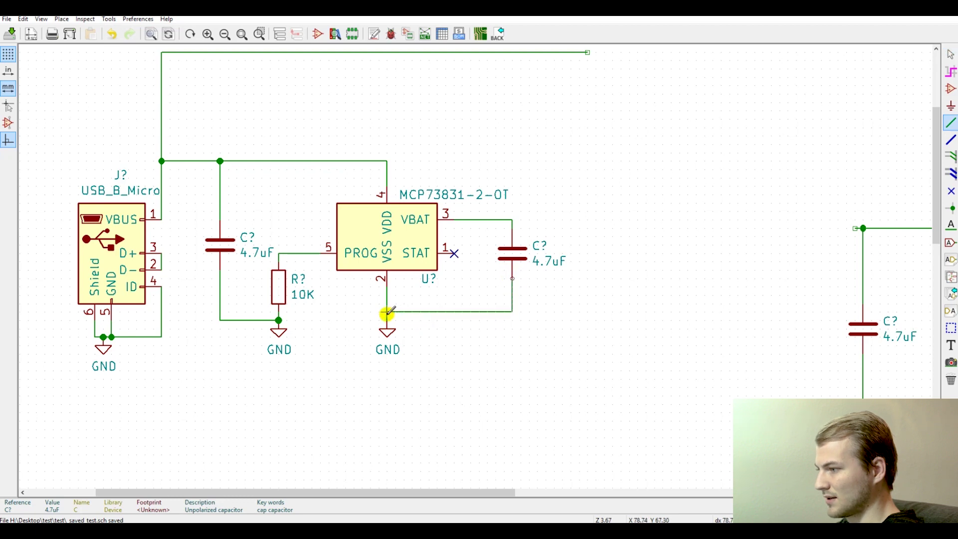
double_click(386, 312)
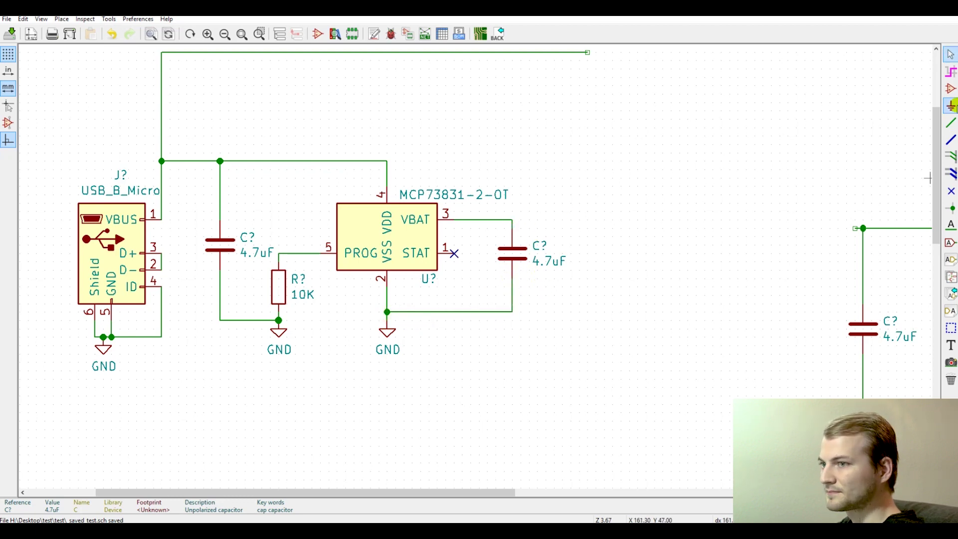
- Place a Battery_Cell symbol next to the second output capacitor
left_click(950, 88)
left_click(584, 159)
type("bt")
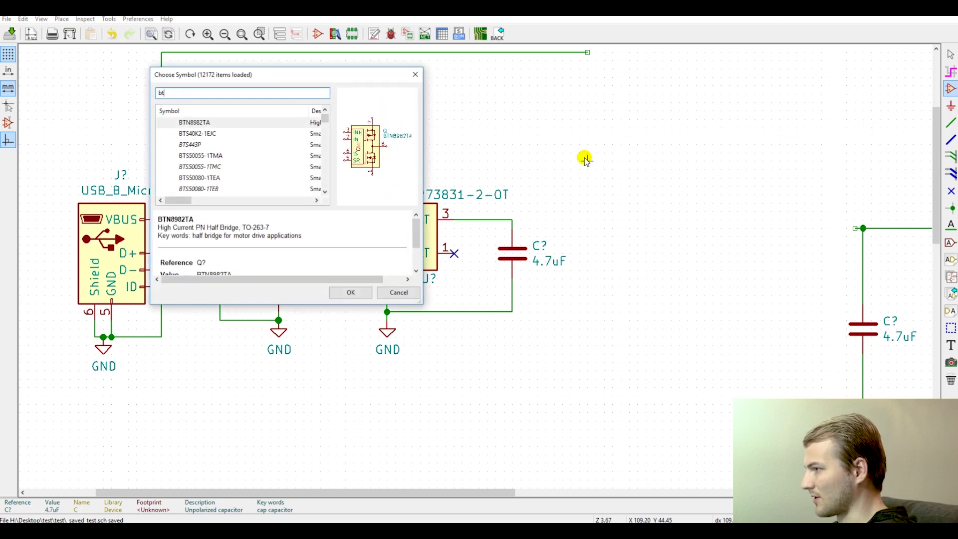
type("att")
key("Return")
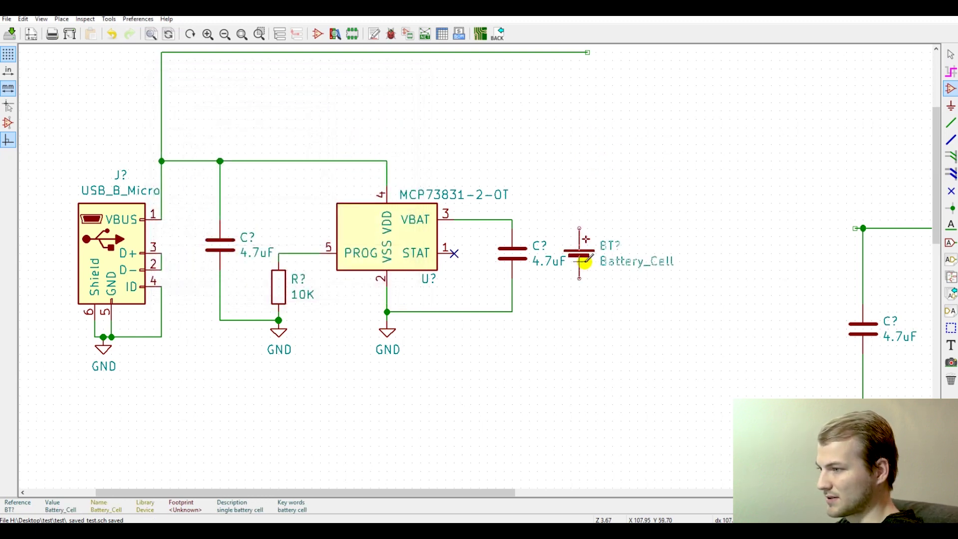
left_click(588, 260)
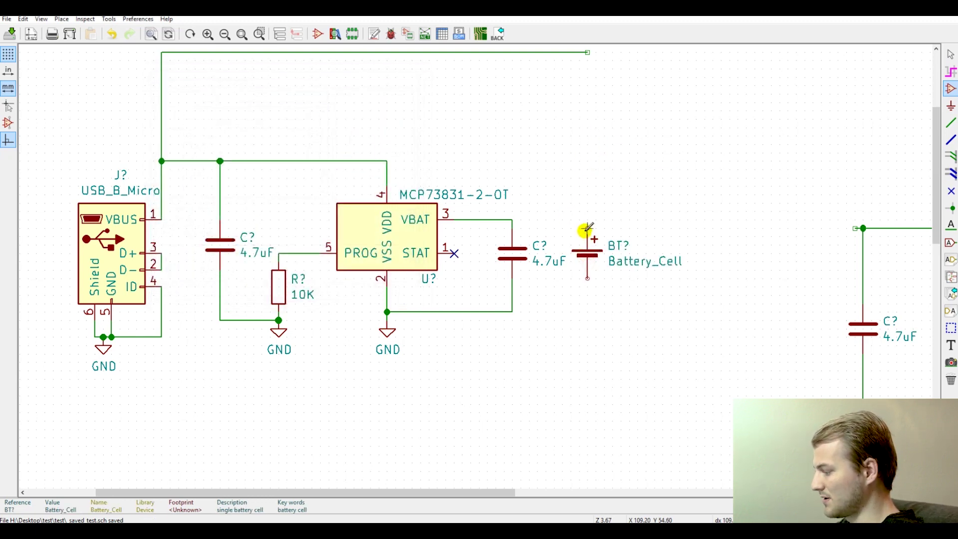
- Wire the battery's + pin to the VBAT node and its − pin to ground
key("w")
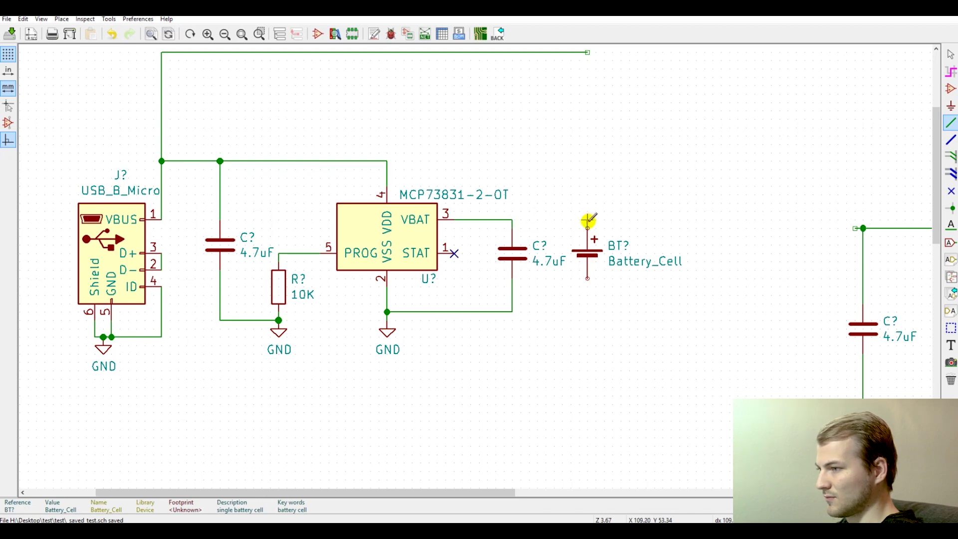
left_click(588, 220)
left_click(512, 219)
left_click(589, 277)
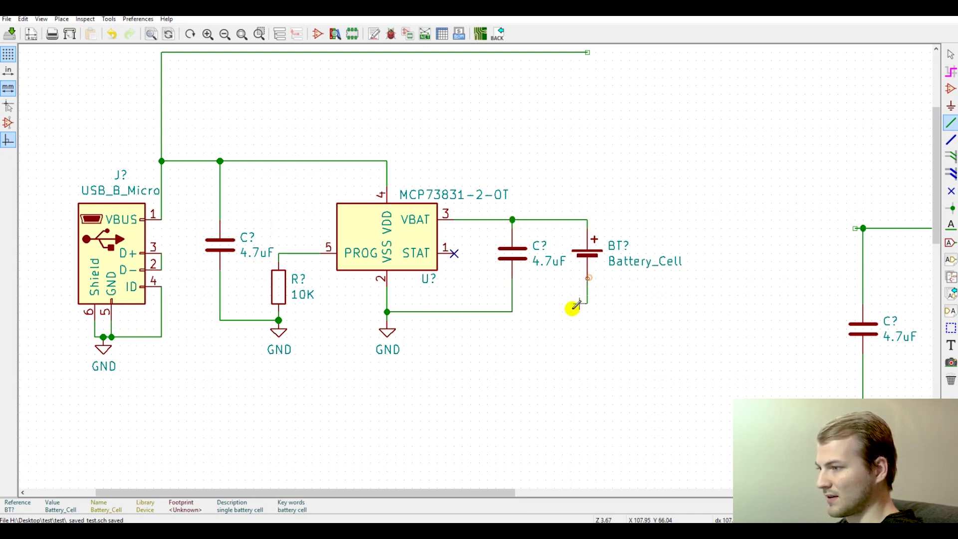
left_click(511, 312)
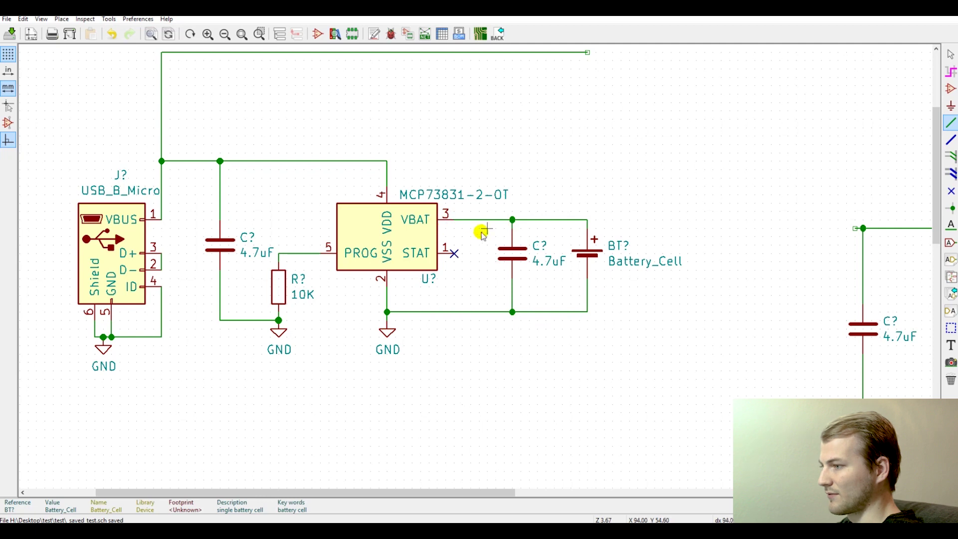
key("Escape")
scroll(496, 247, "down", 2)
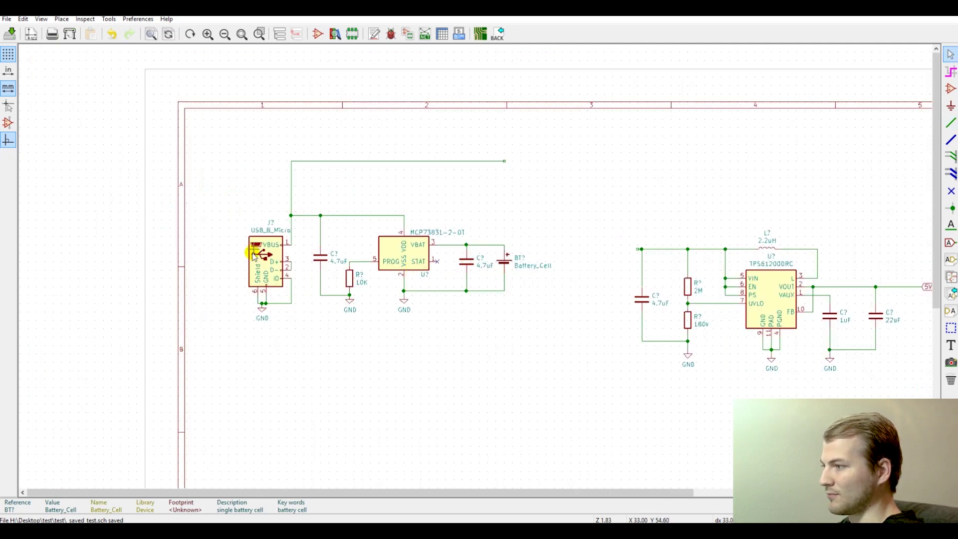
scroll(268, 263, "up", 1)
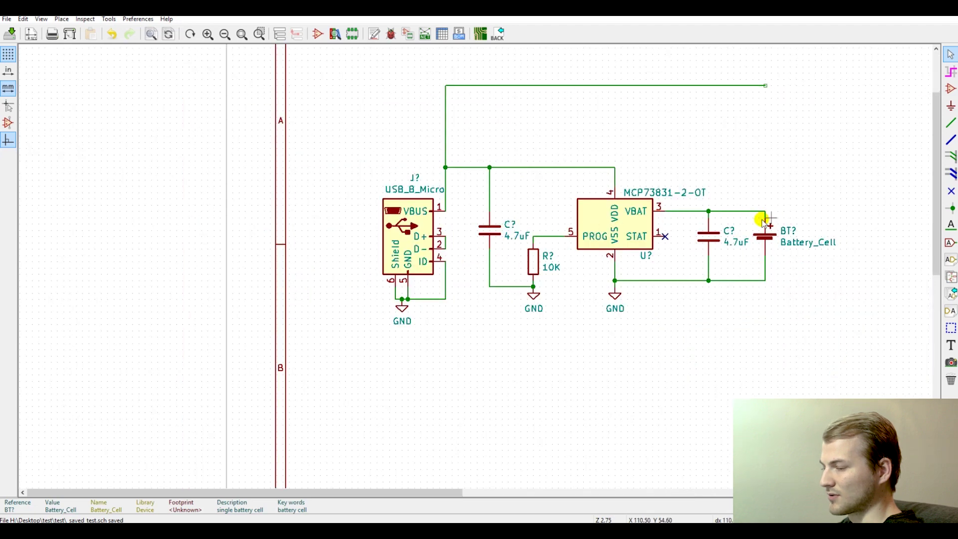
scroll(786, 225, "down", 1)
scroll(528, 261, "down", 1)
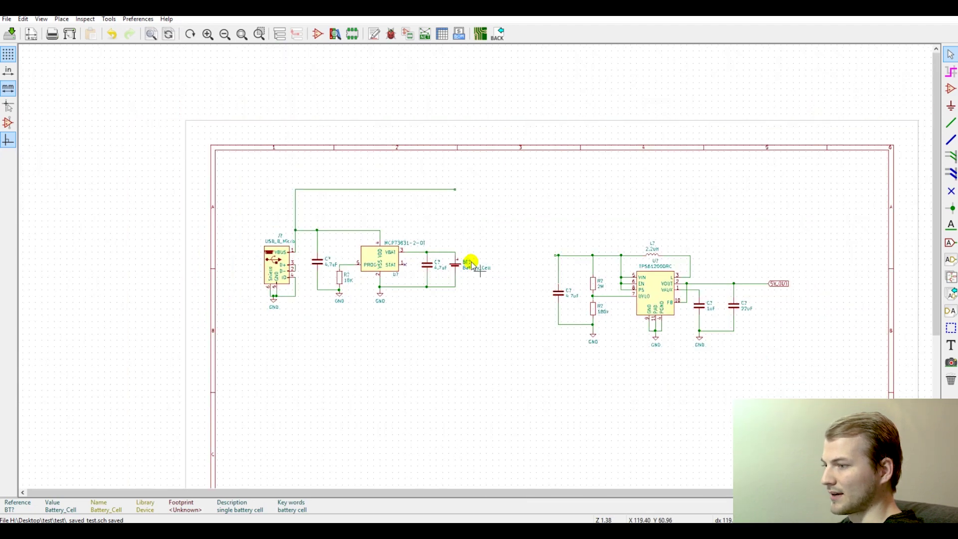
scroll(529, 262, "up", 1)
scroll(475, 250, "up", 1)
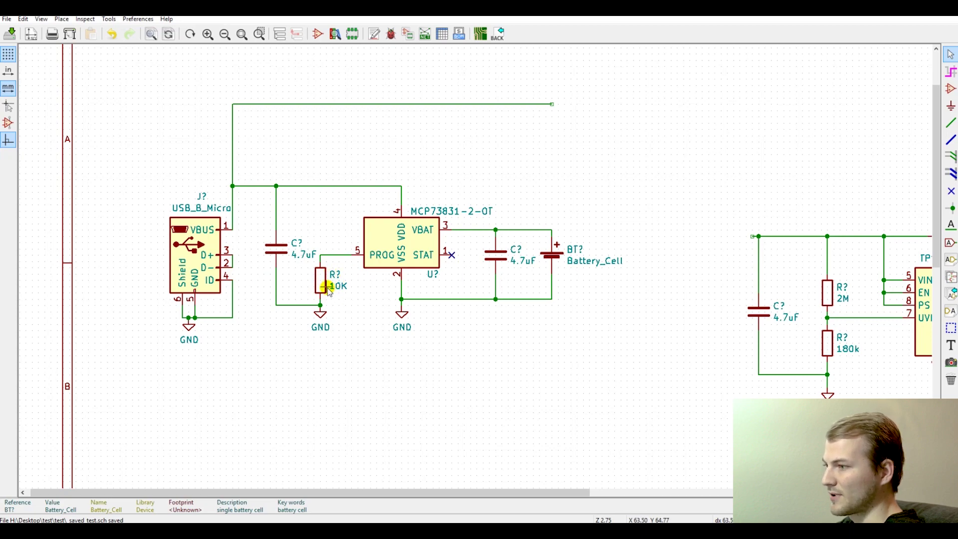
scroll(328, 288, "down", 2)
scroll(475, 257, "down", 1)
scroll(529, 256, "up", 1)
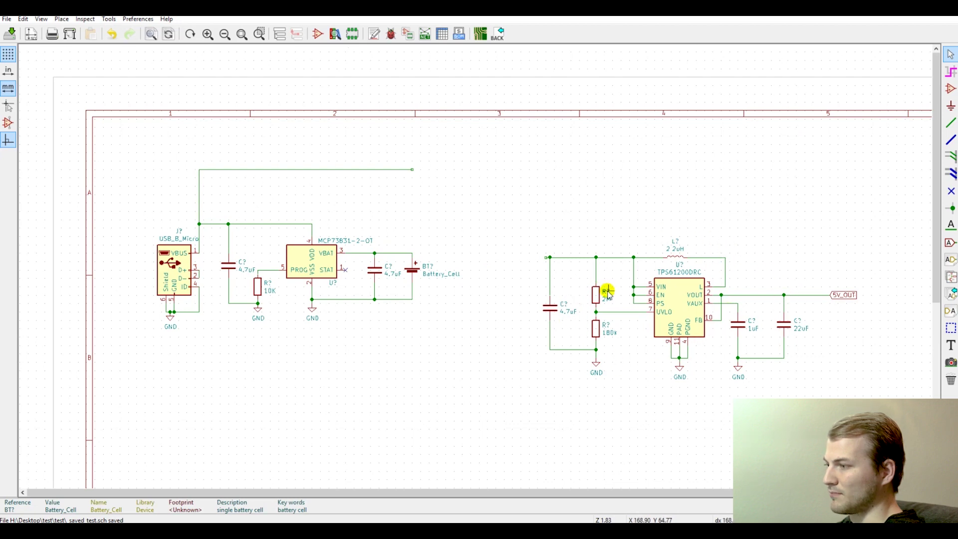
scroll(482, 275, "up", 1)
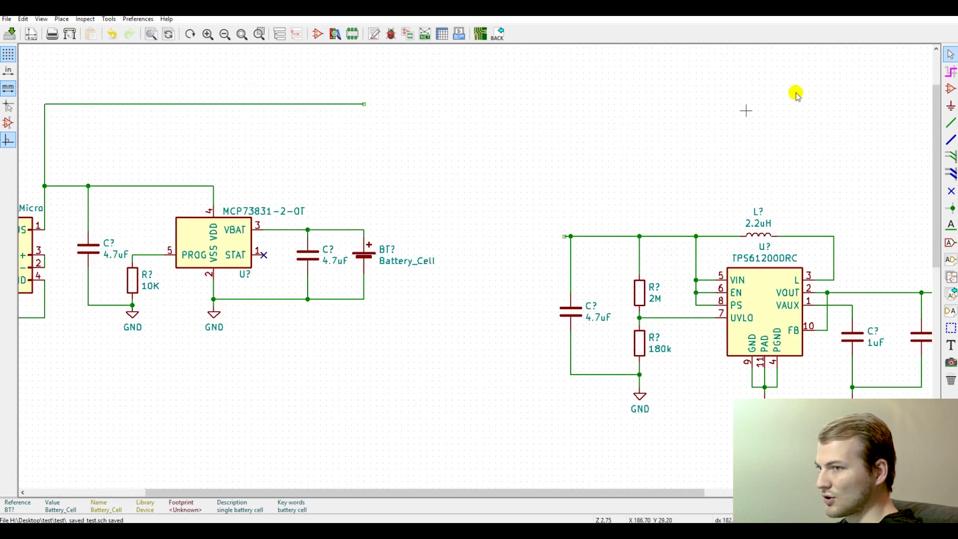
- Place a Q_PMOS_DSG P-MOSFET between the battery and boost circuits
left_click(950, 89)
left_click(471, 201)
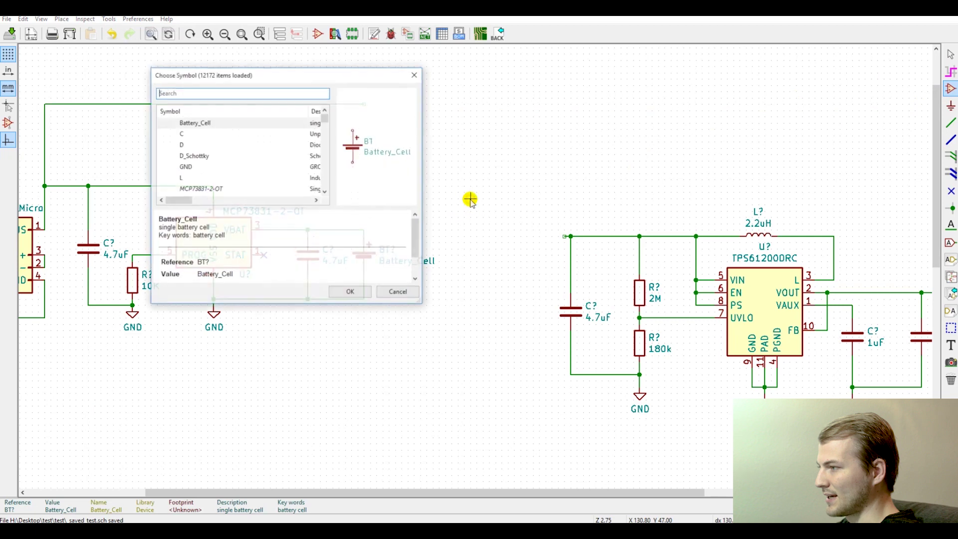
scroll(228, 161, "down", 1)
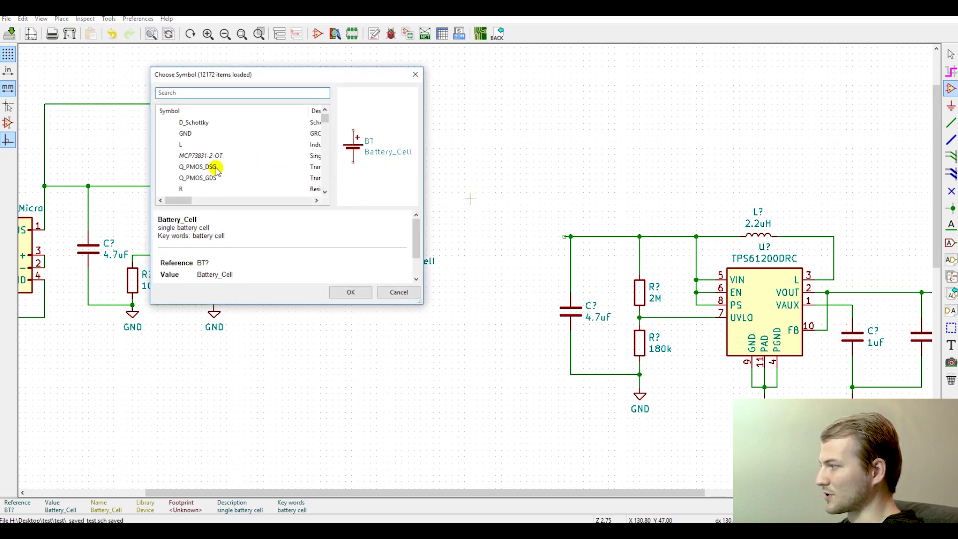
left_click(215, 169)
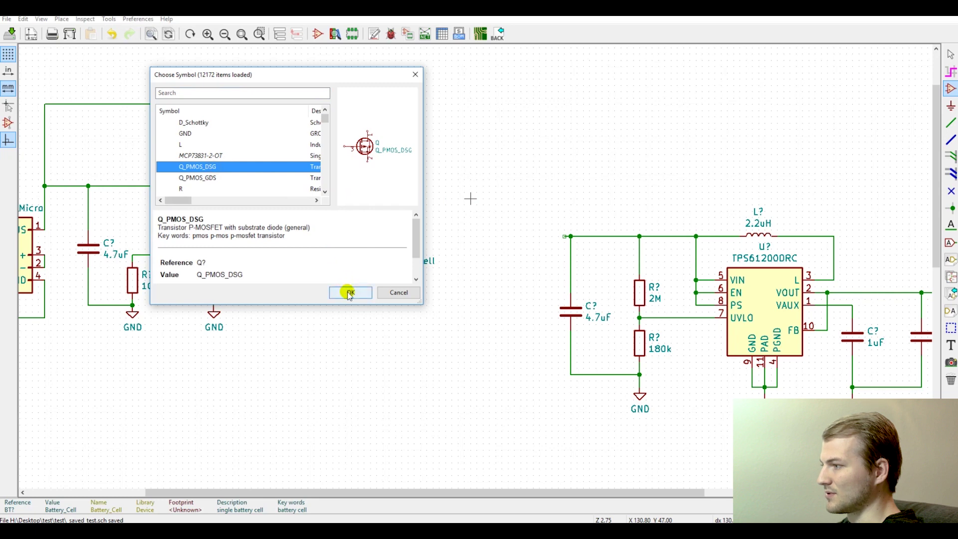
left_click(346, 293)
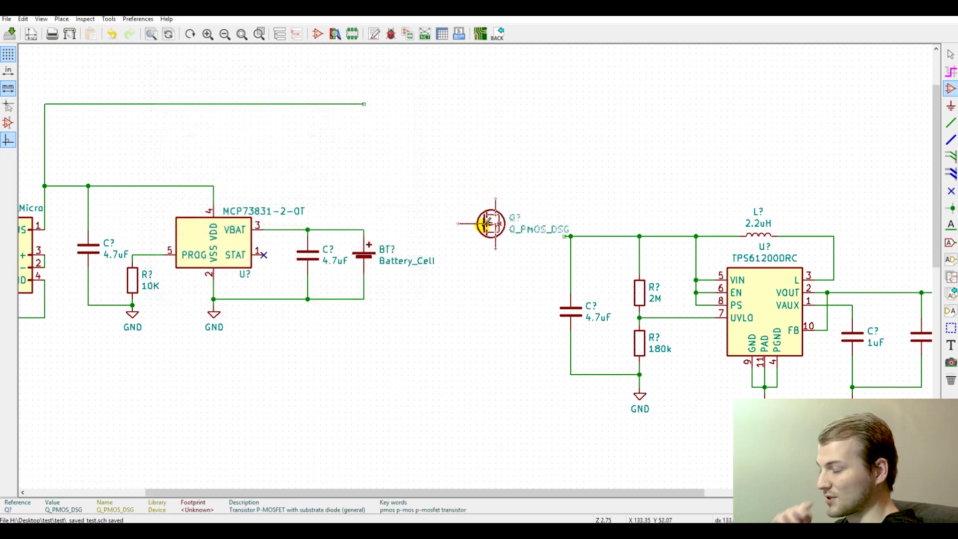
key("r")
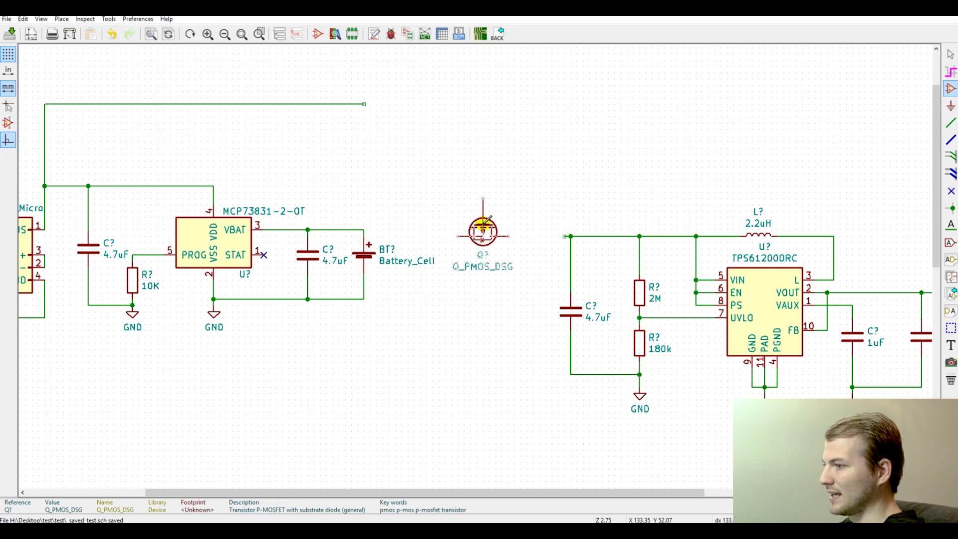
key("r")
key("r")
key("r")
key("r")
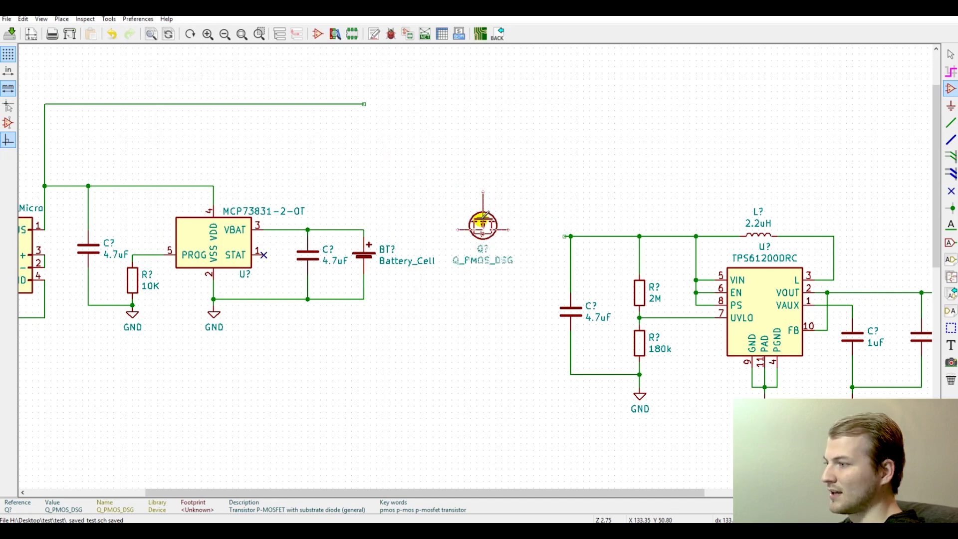
left_click(472, 225)
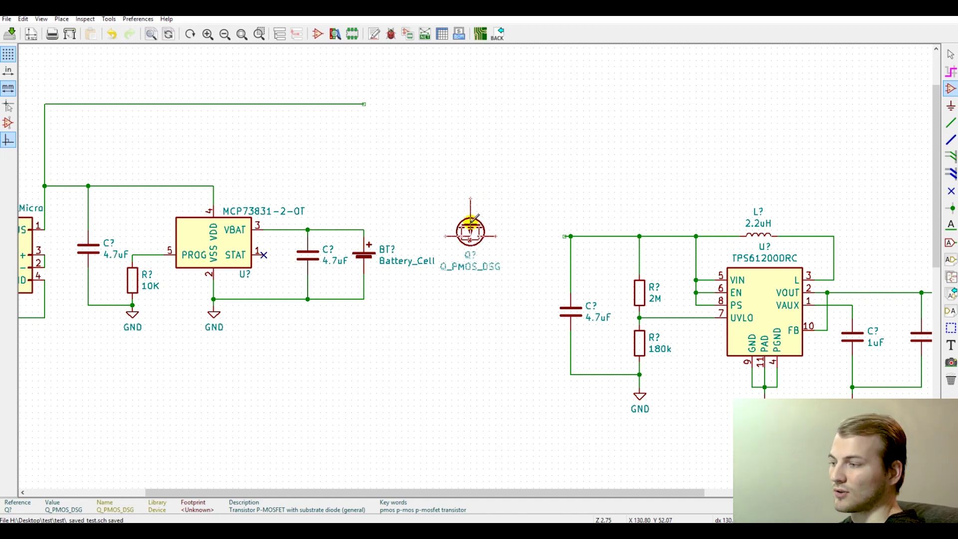
left_click(477, 225)
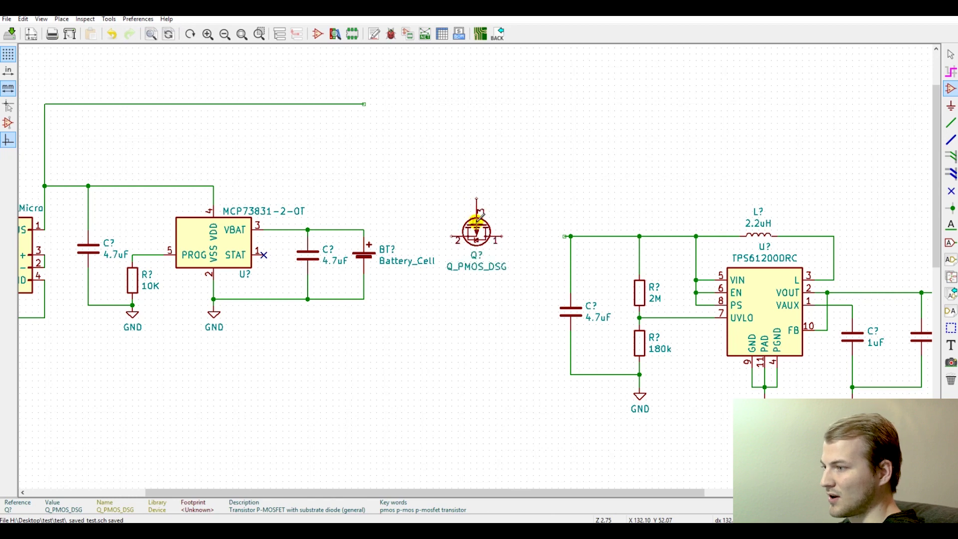
key("Escape")
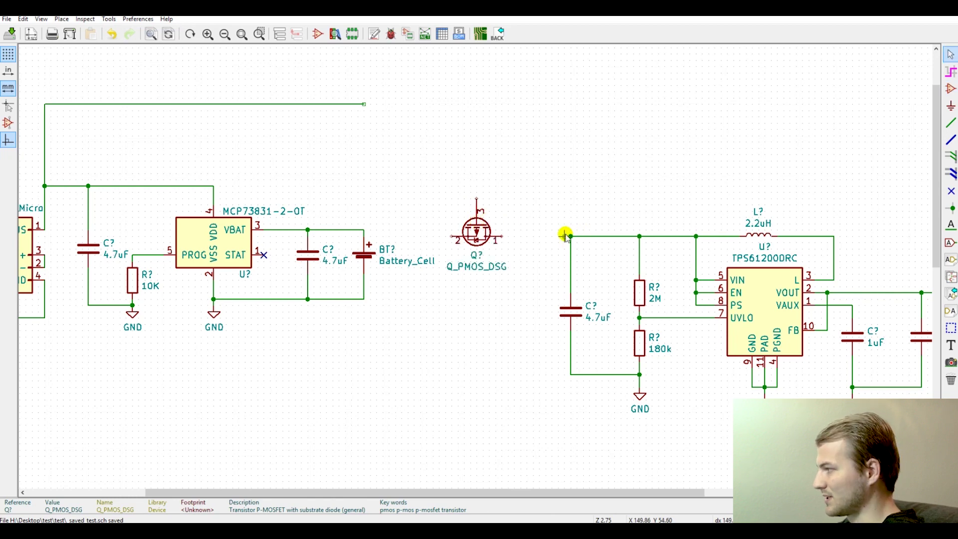
- Wire the MOSFET's pin 1 to the boost input, pin 2 to the battery, and gate to VBUS
key("w")
left_click(570, 237)
left_click(500, 239)
left_click(453, 240)
left_click(364, 237)
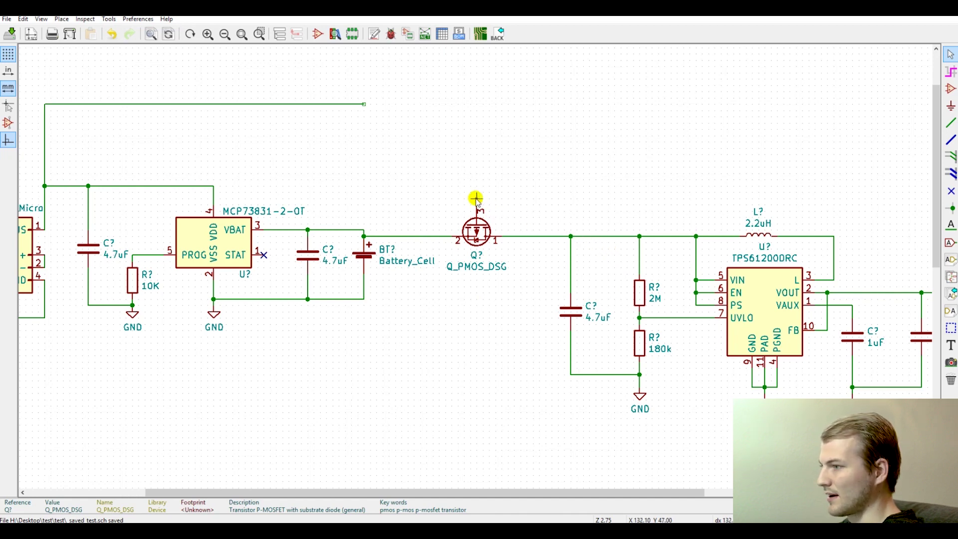
key("w")
left_click(365, 104)
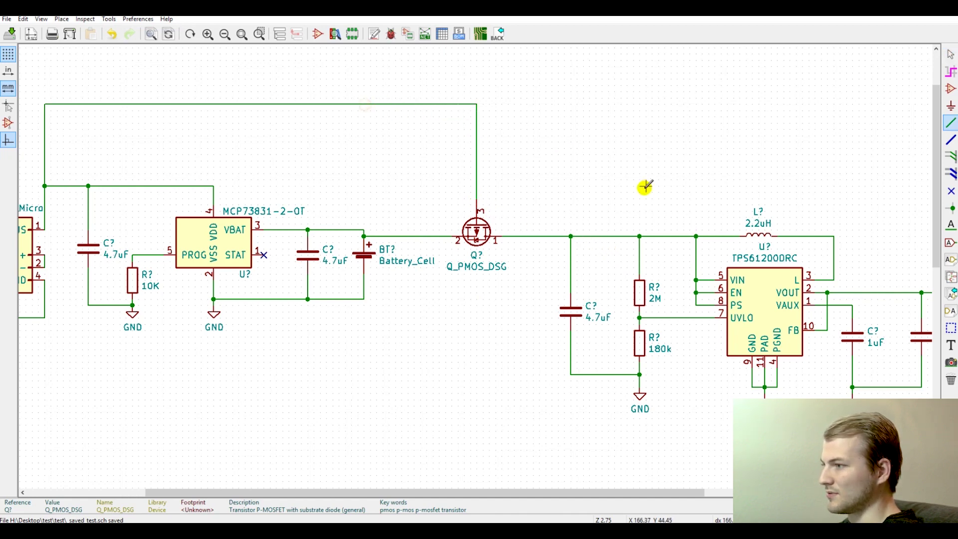
left_click(951, 88)
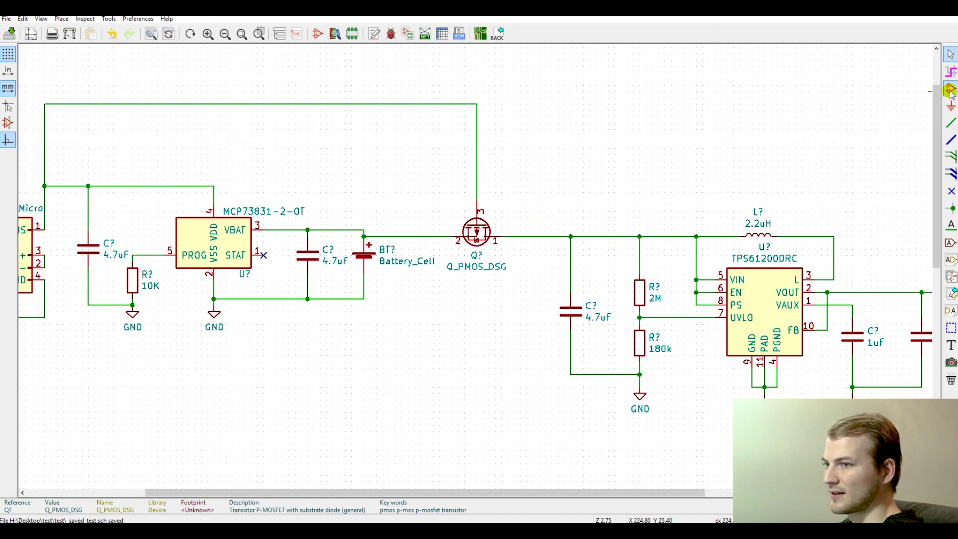
left_click(336, 149)
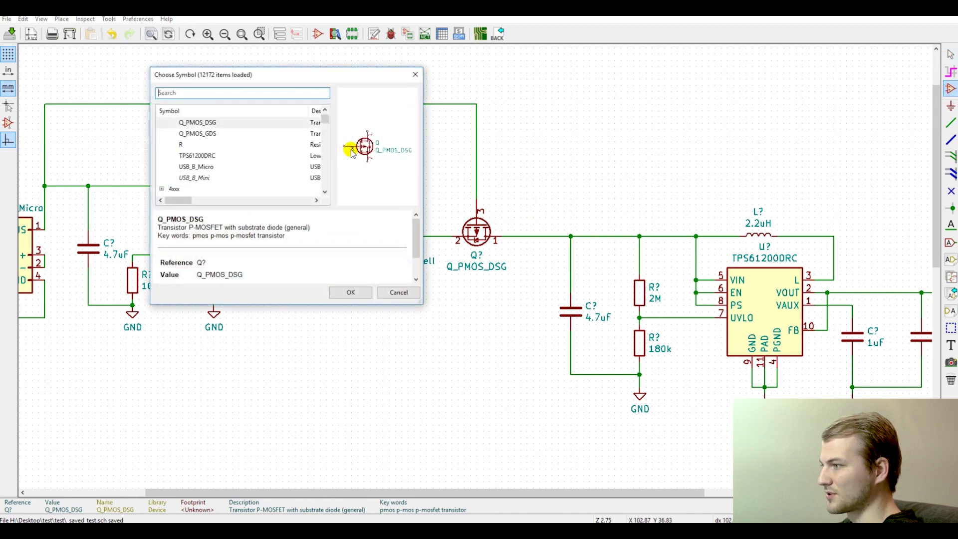
type("r")
key("Return")
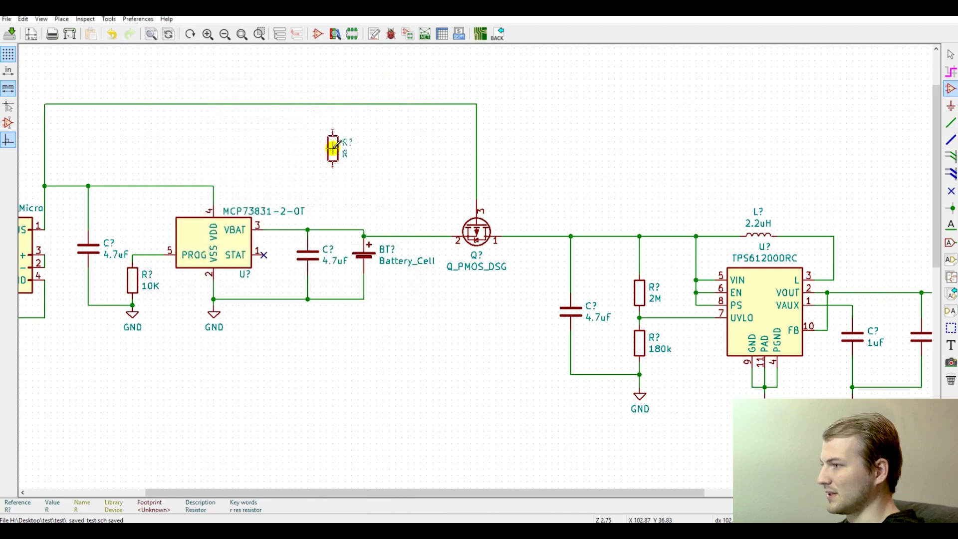
key("w")
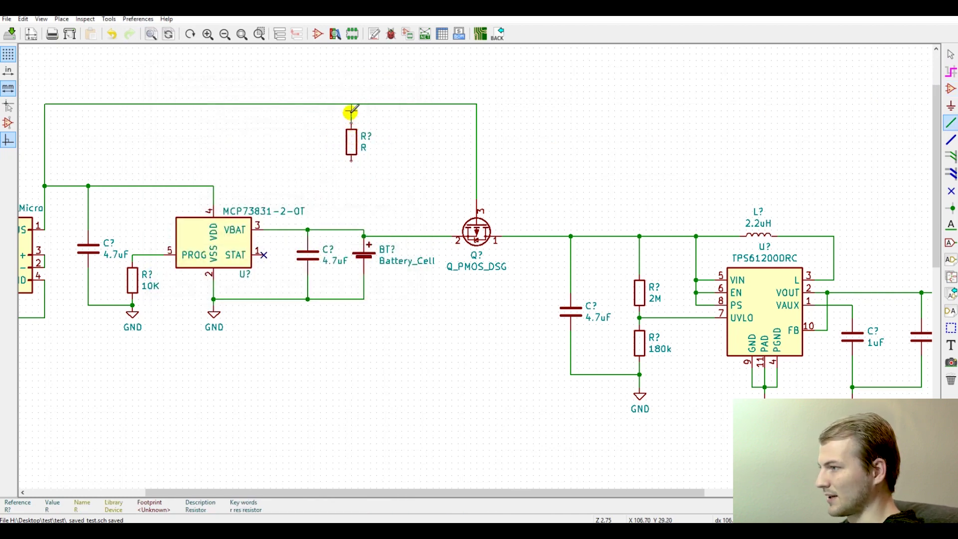
left_click(351, 105)
key("Escape")
key("c")
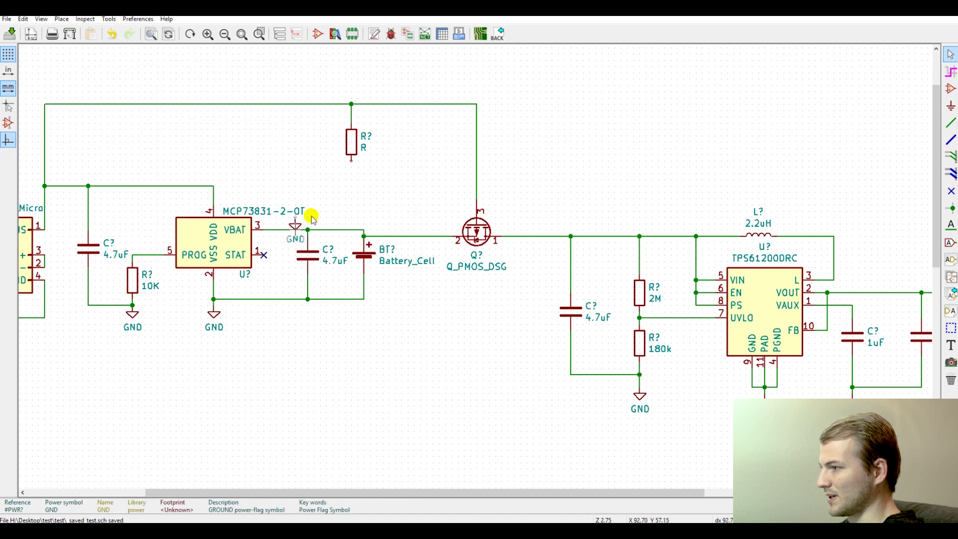
left_click(352, 180)
key("w")
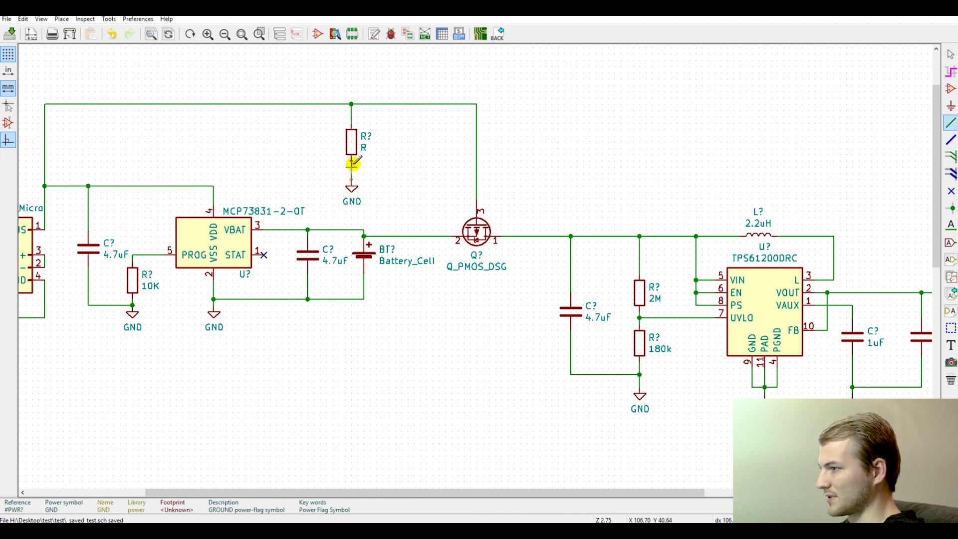
key("Escape")
key("v")
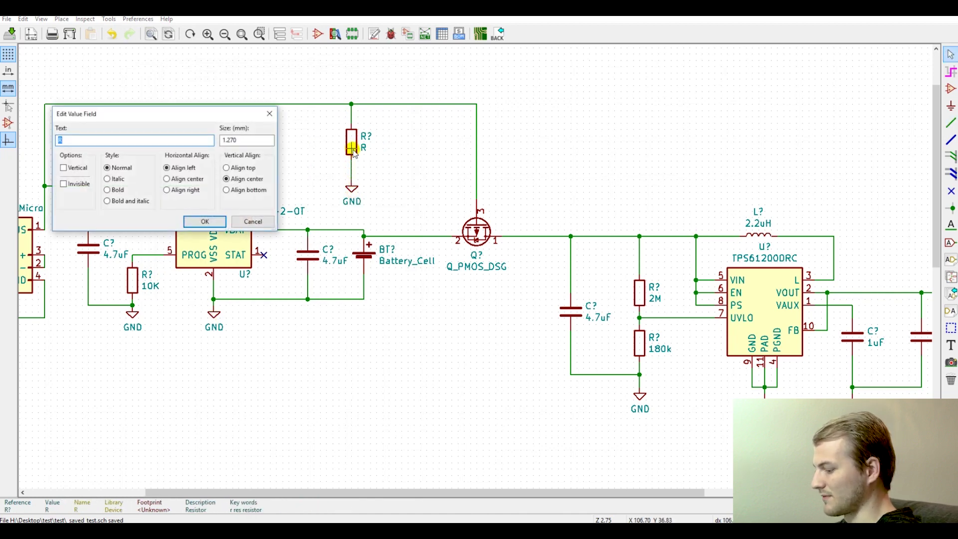
type("K")
key("Return")
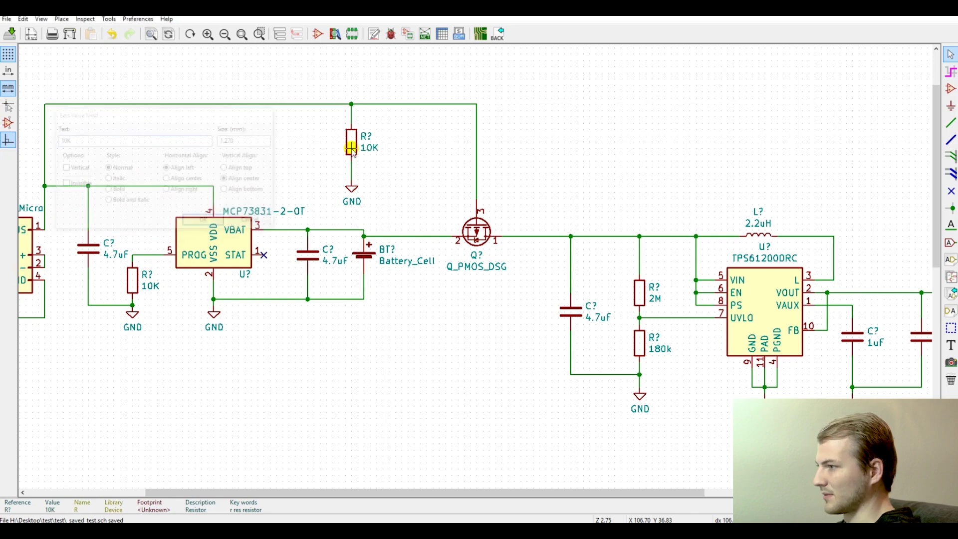
scroll(353, 154, "down", 2)
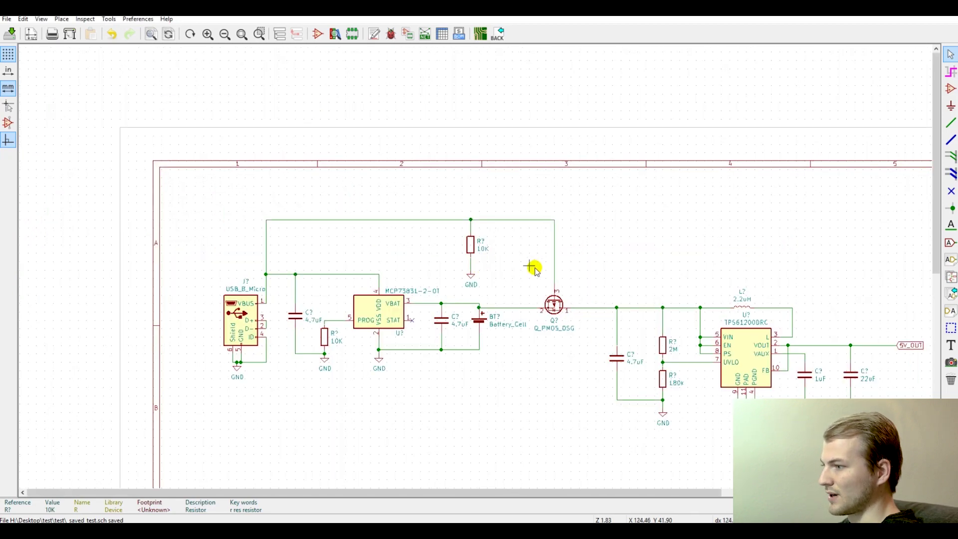
scroll(530, 265, "up", 1)
scroll(471, 269, "down", 1)
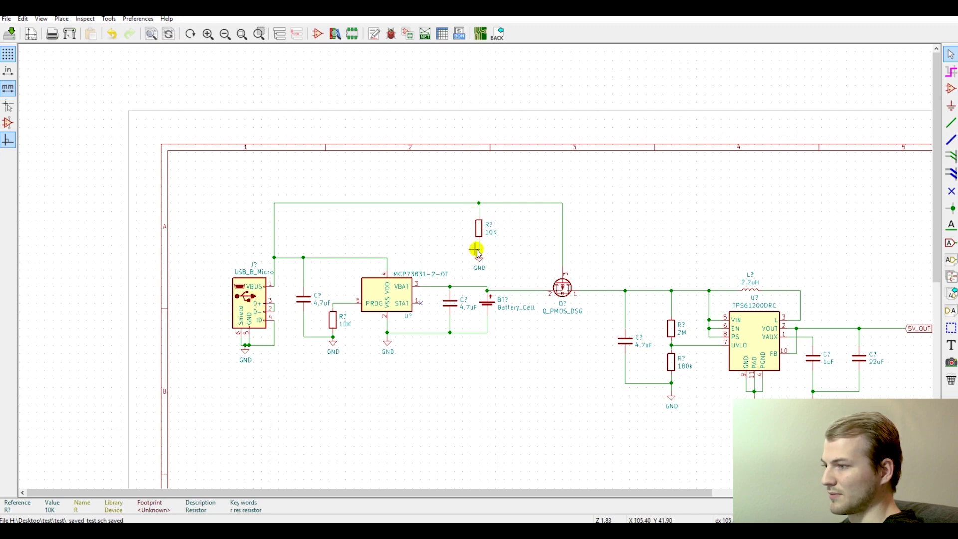
scroll(570, 295, "up", 1)
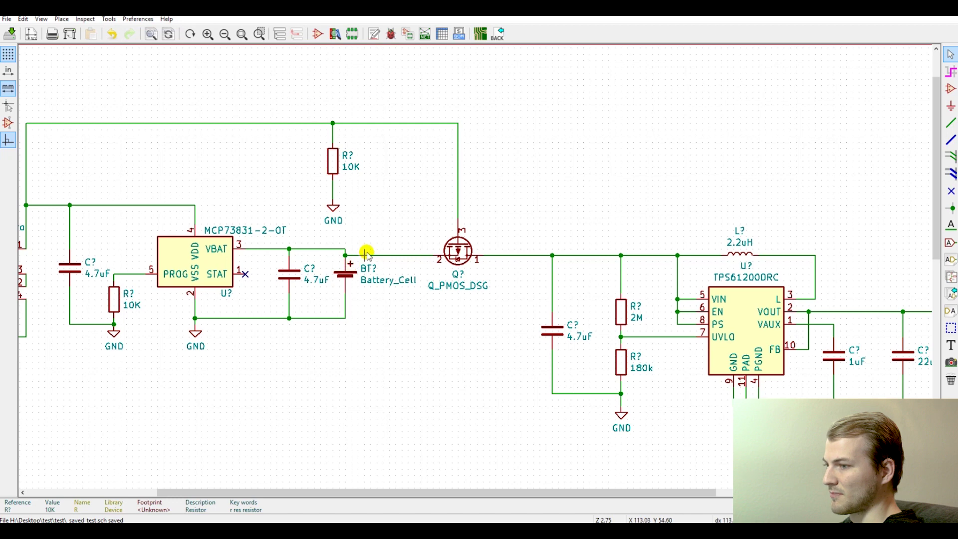
scroll(759, 286, "down", 1)
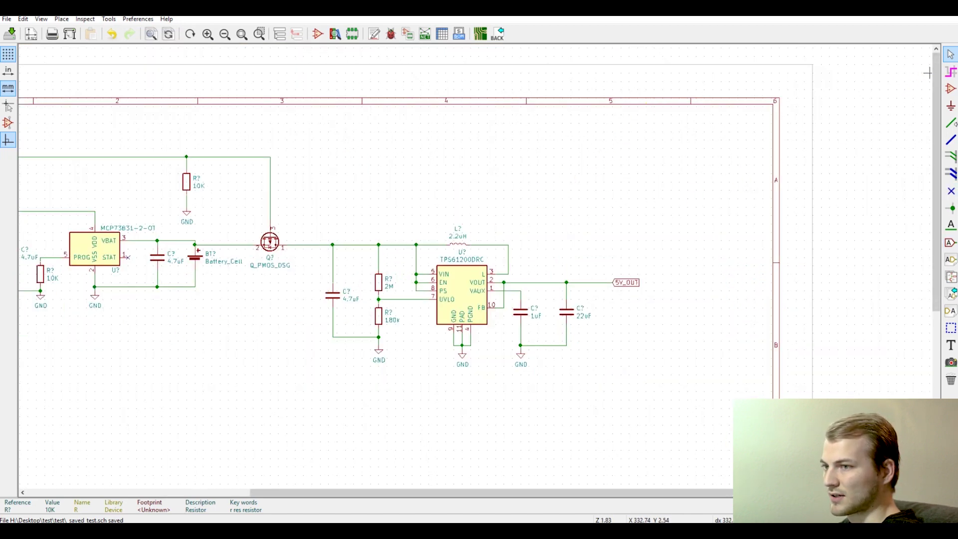
- Place a D_Schottky diode above the boost converter
left_click(949, 88)
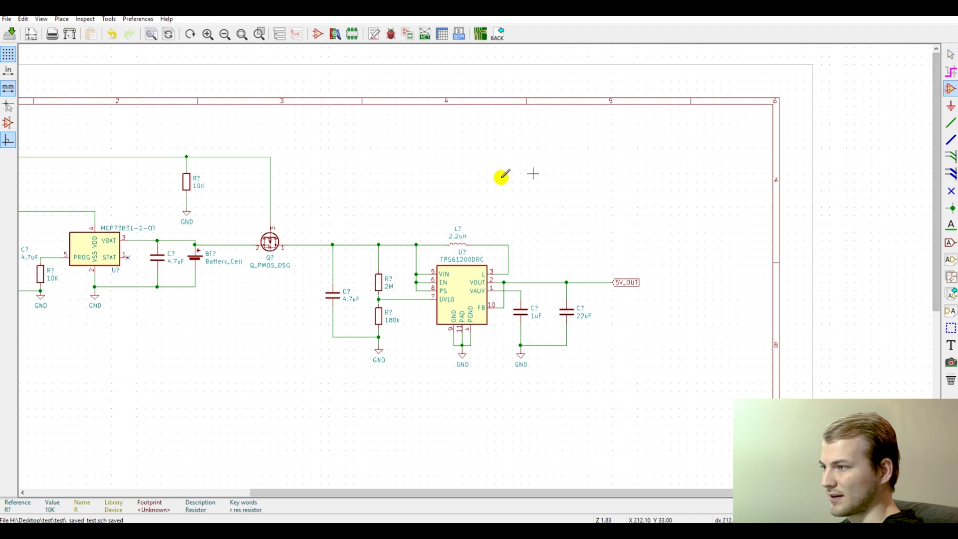
left_click(502, 176)
type("sch")
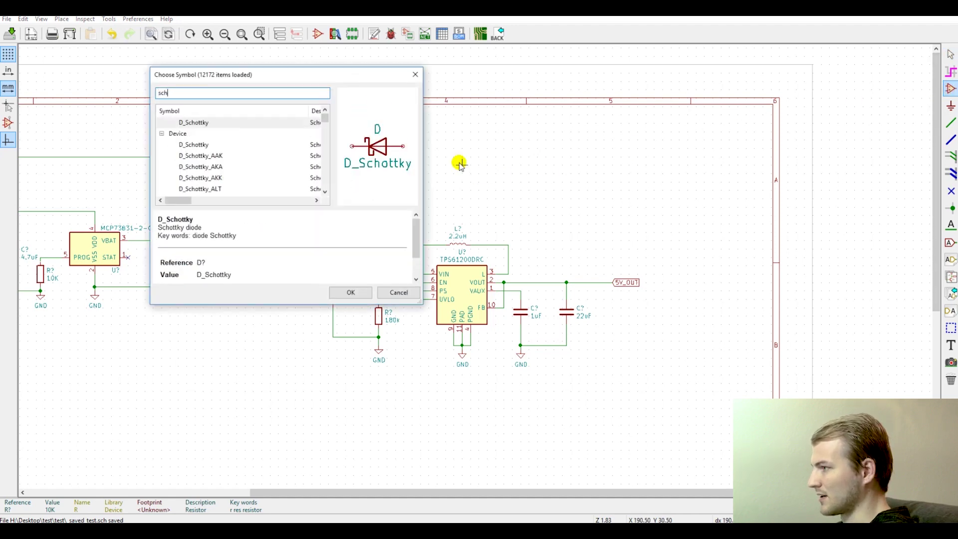
key("Return")
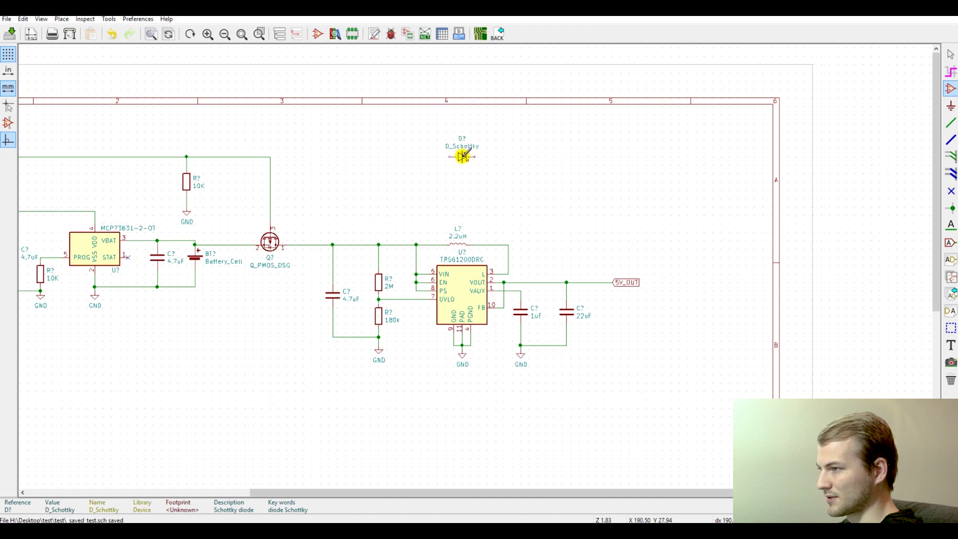
left_click(462, 157)
- Wire the diode's anode to the top USB rail and its cathode to 5V_OUT
key("w")
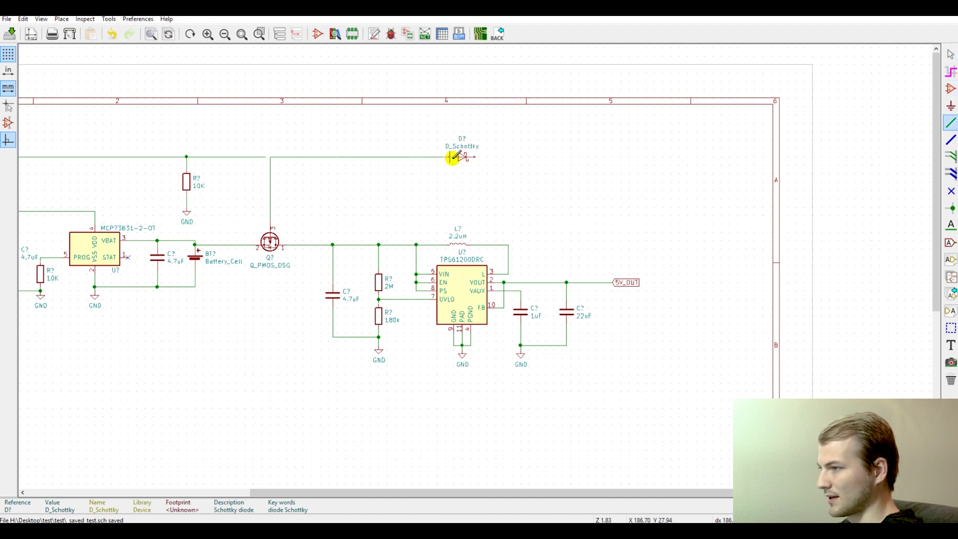
left_click(451, 157)
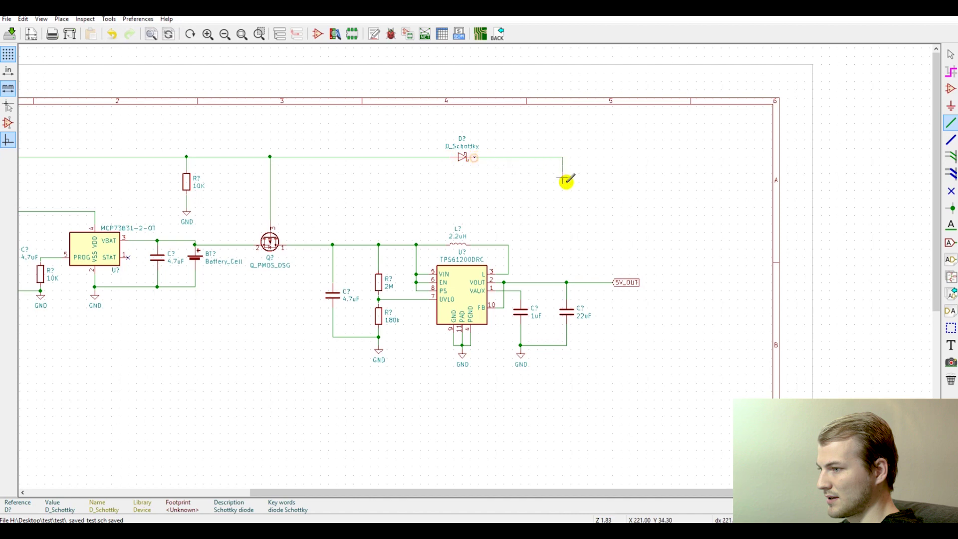
left_click(567, 282)
scroll(486, 231, "down", 1)
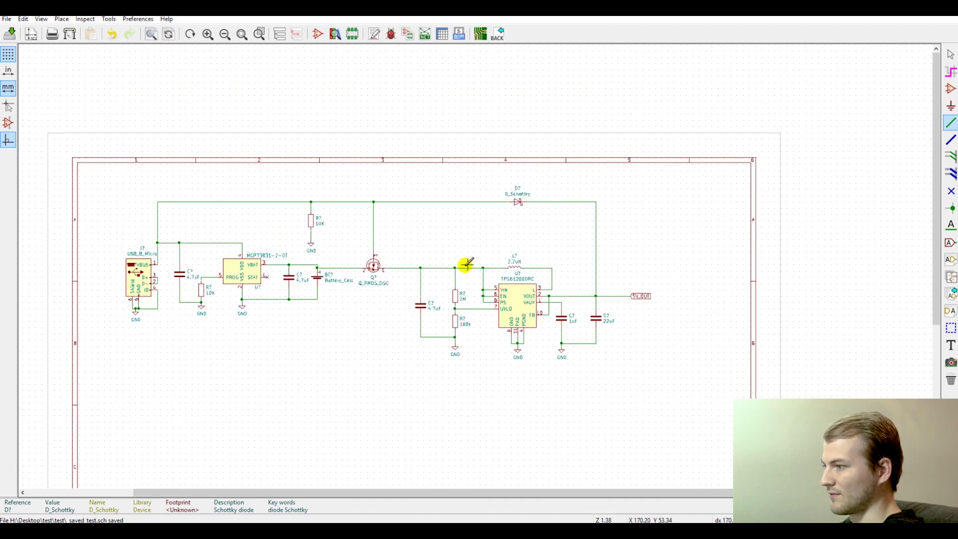
scroll(466, 257, "up", 1)
scroll(529, 257, "down", 1)
scroll(449, 254, "up", 1)
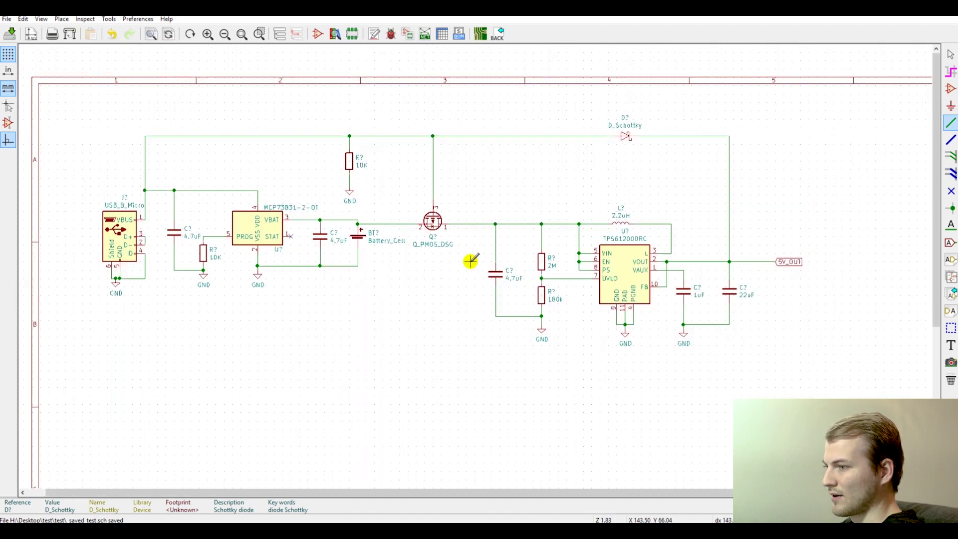
key("Escape")
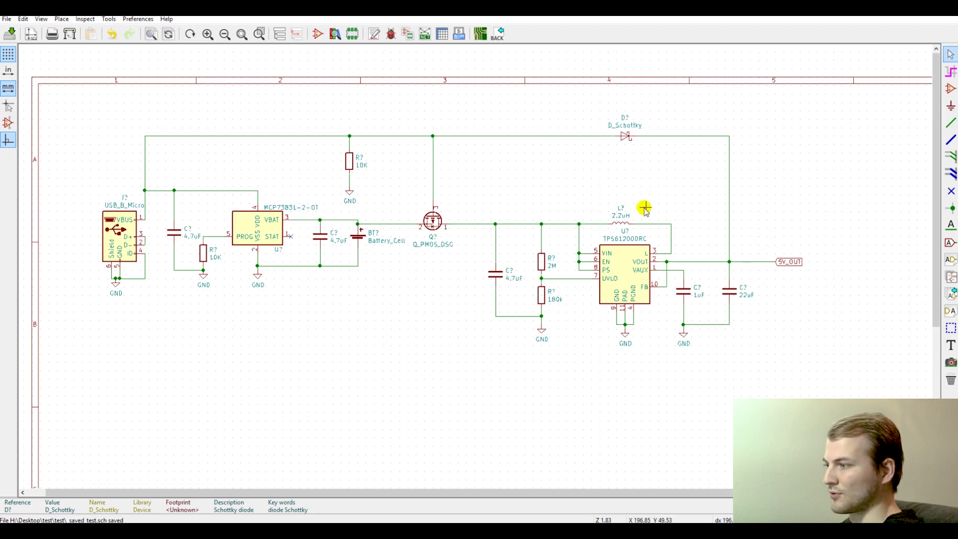
scroll(225, 234, "up", 1)
scroll(522, 258, "down", 1)
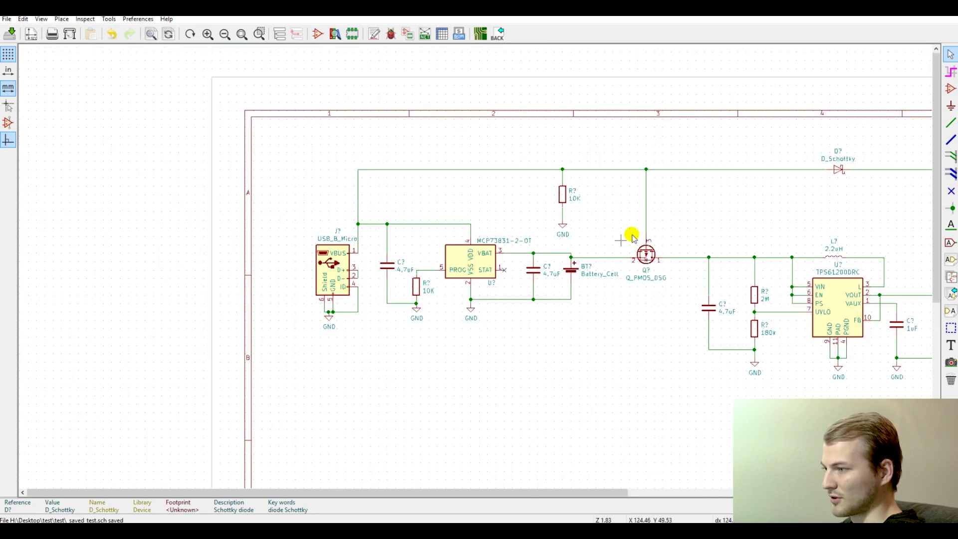
scroll(561, 263, "up", 1)
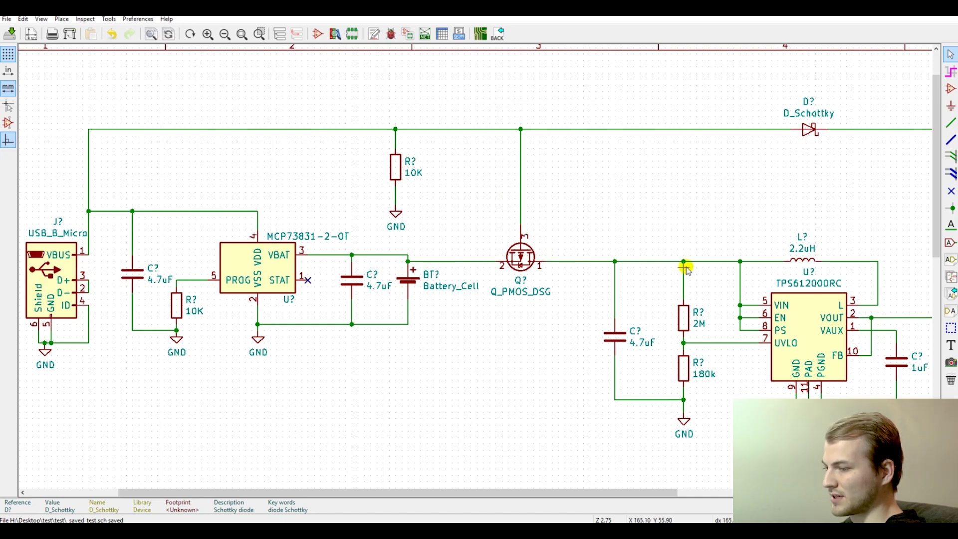
scroll(685, 267, "down", 2)
scroll(519, 272, "up", 2)
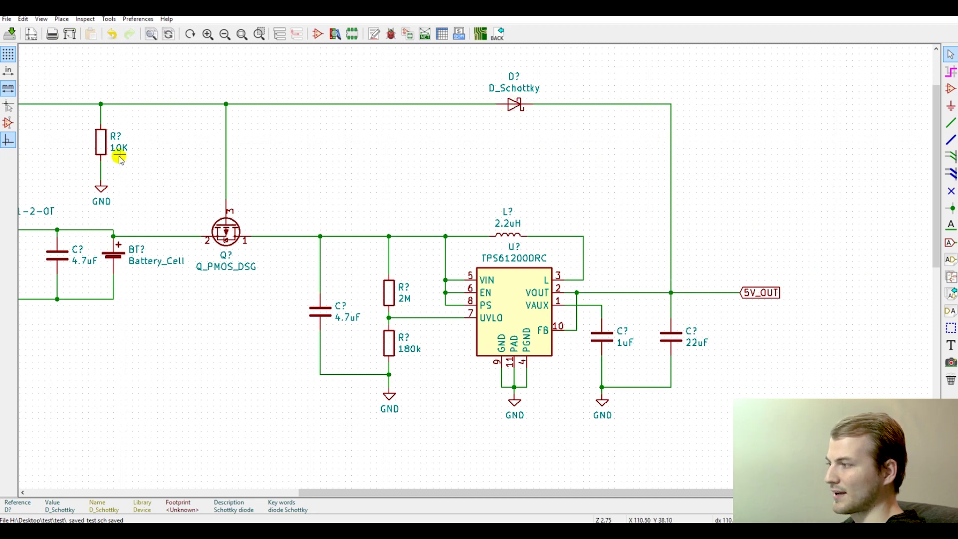
scroll(225, 229, "down", 2)
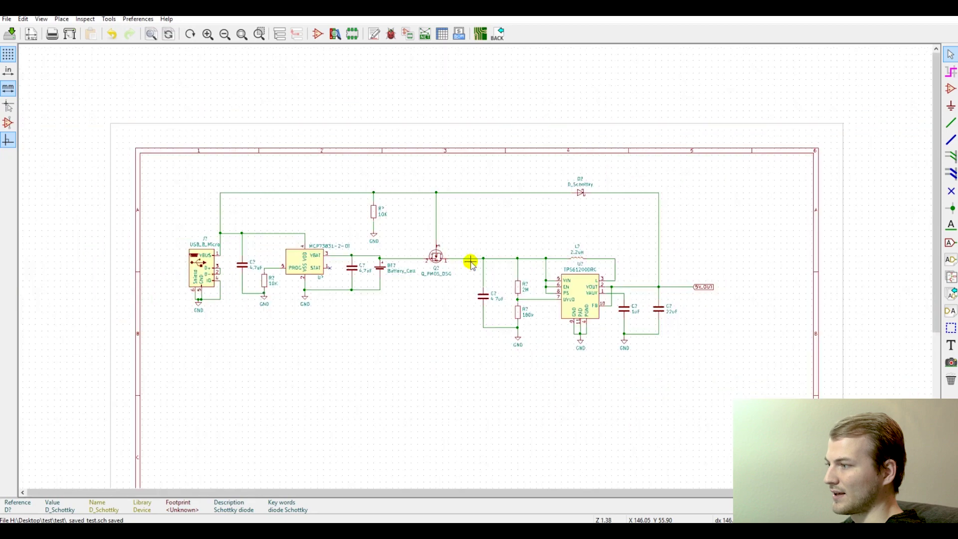
scroll(469, 263, "up", 1)
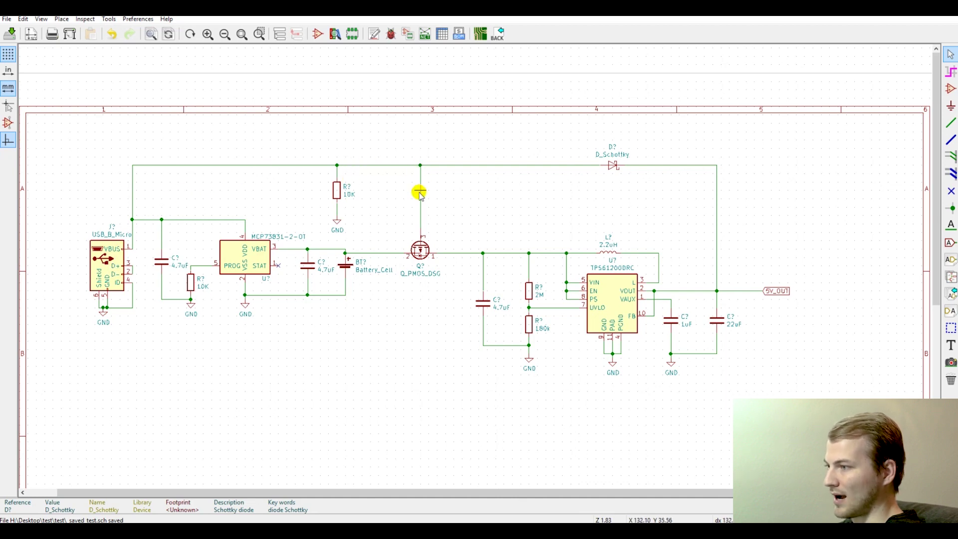
scroll(469, 265, "up", 1)
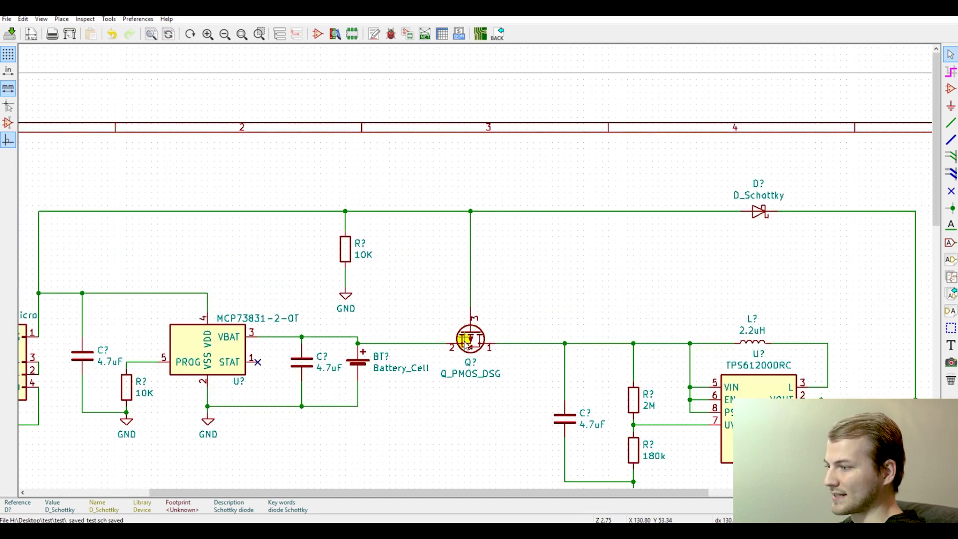
scroll(511, 345, "down", 1)
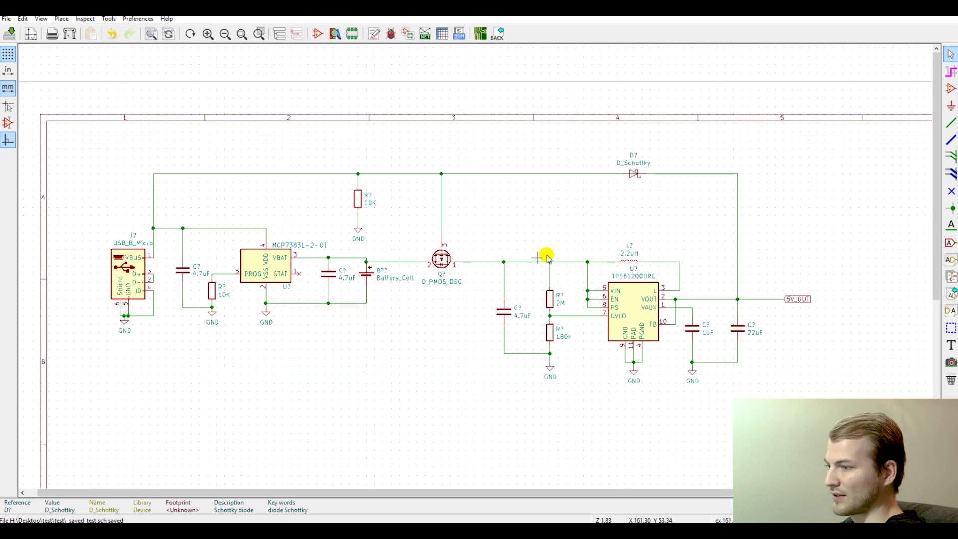
scroll(449, 263, "up", 1)
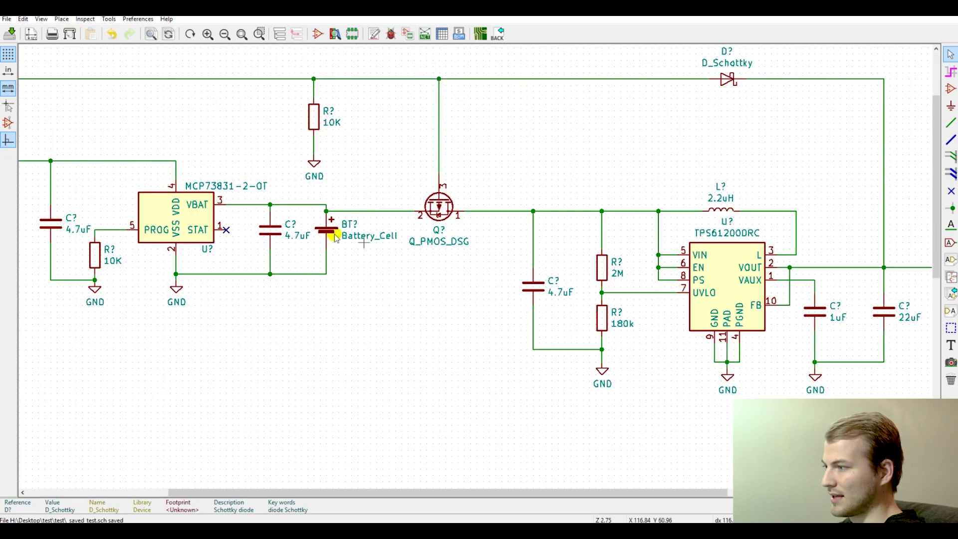
scroll(466, 263, "down", 1)
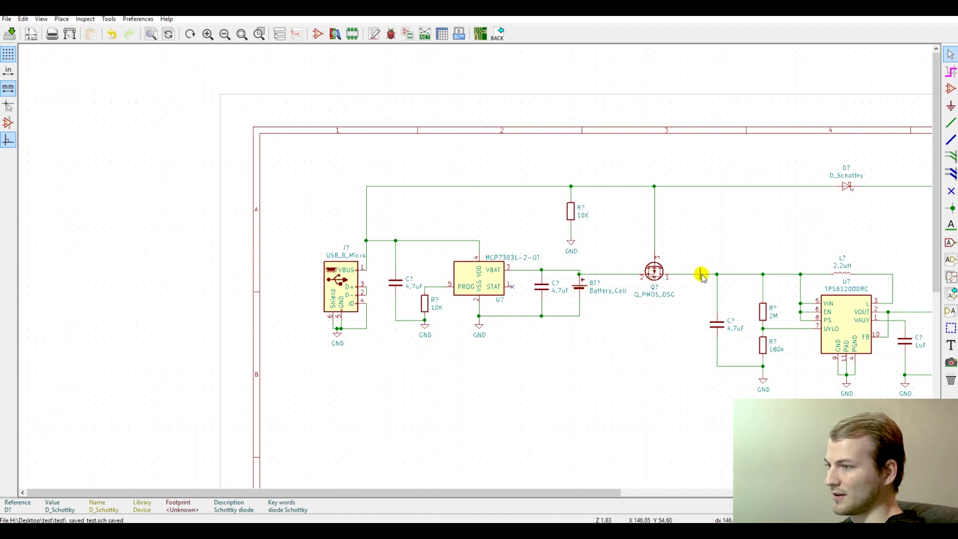
scroll(566, 193, "down", 1)
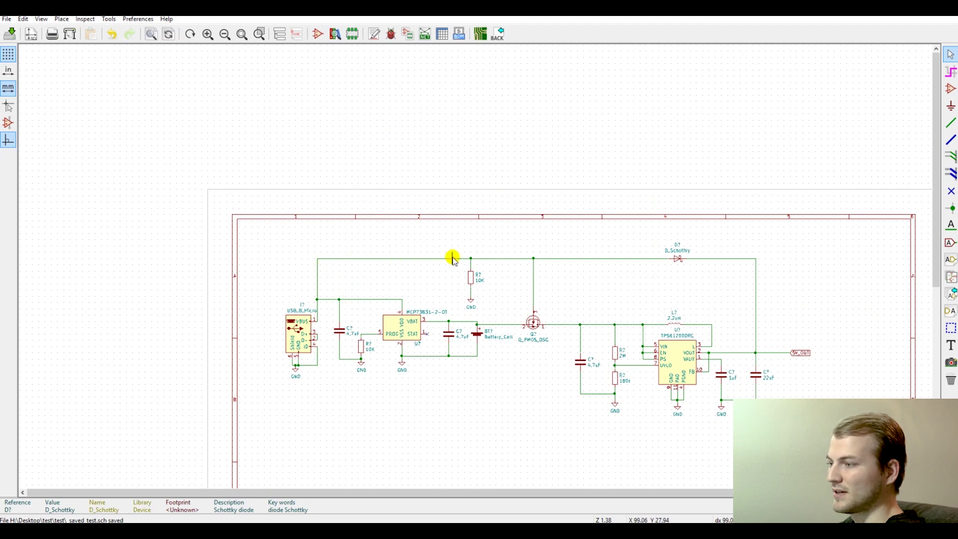
scroll(678, 258, "up", 2)
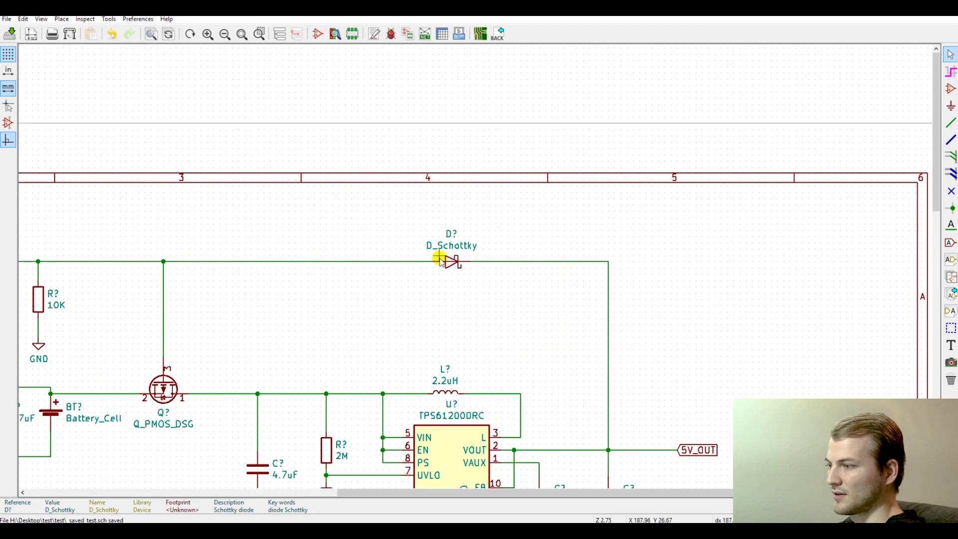
scroll(607, 267, "down", 1)
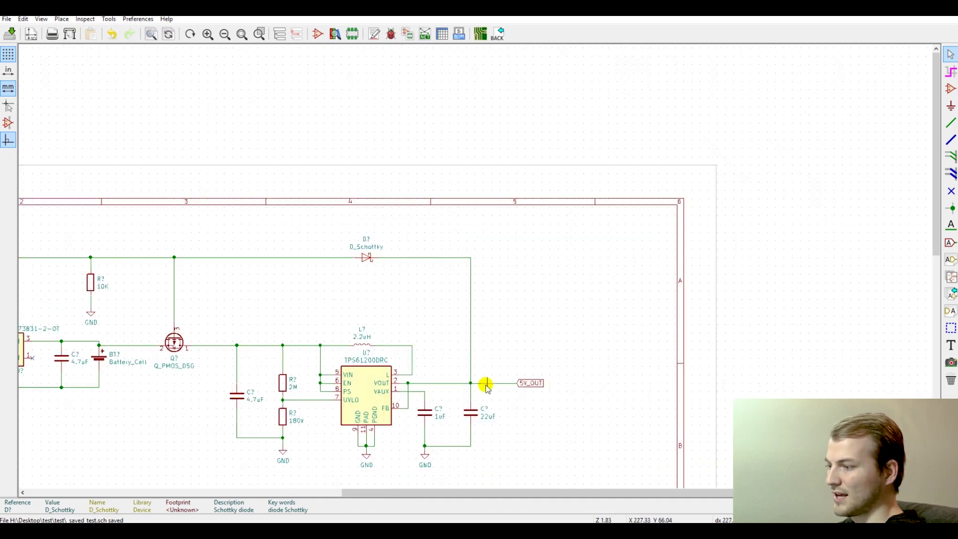
scroll(609, 385, "down", 1)
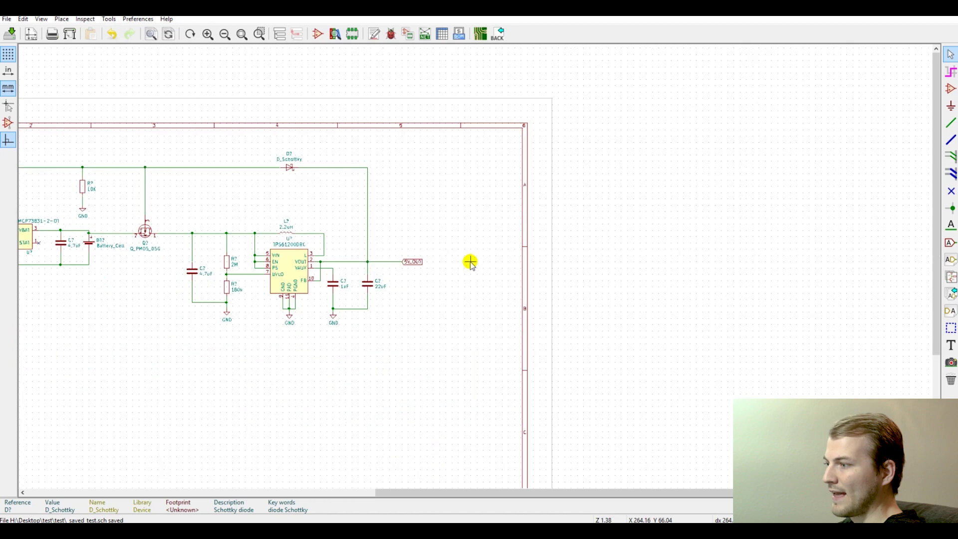
scroll(471, 261, "down", 1)
scroll(471, 262, "down", 1)
scroll(346, 239, "up", 1)
scroll(529, 261, "up", 1)
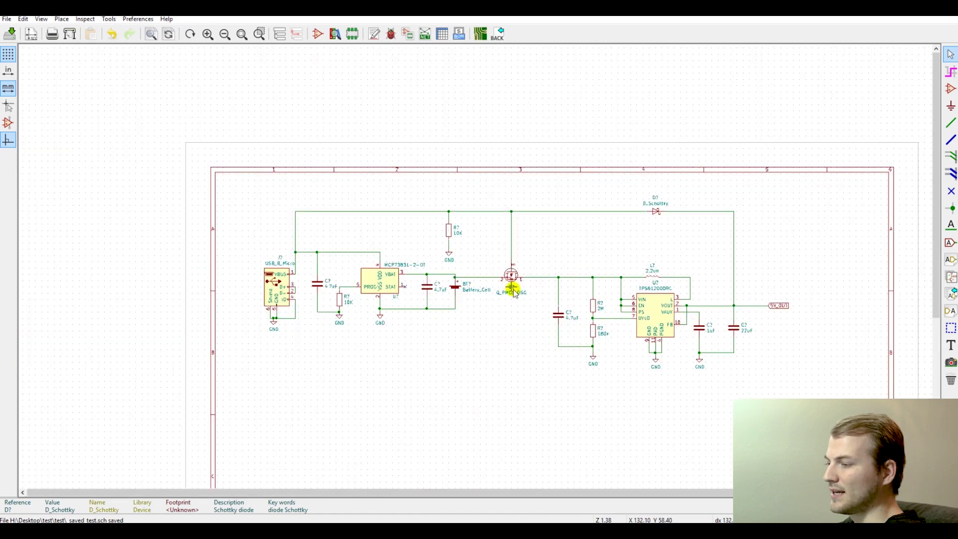
scroll(523, 293, "up", 1)
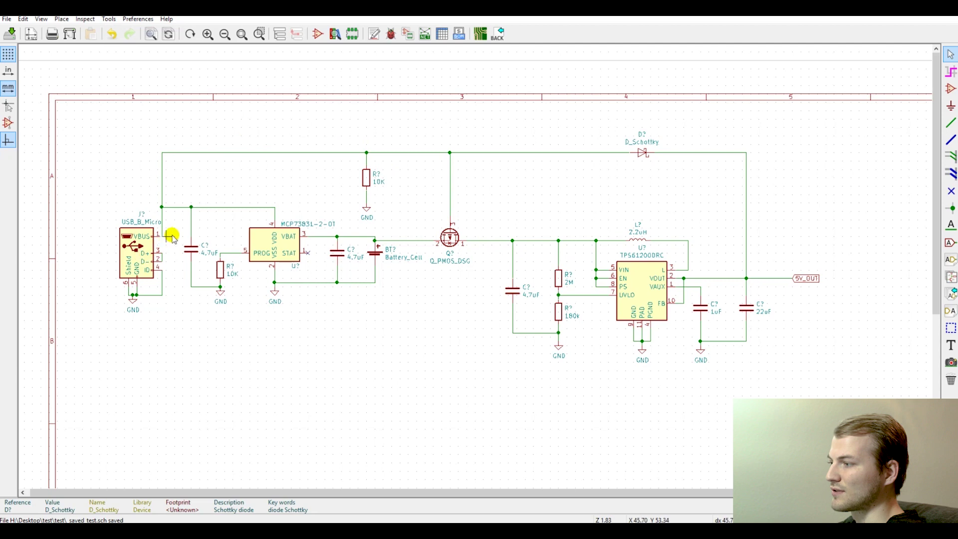
left_click(306, 251)
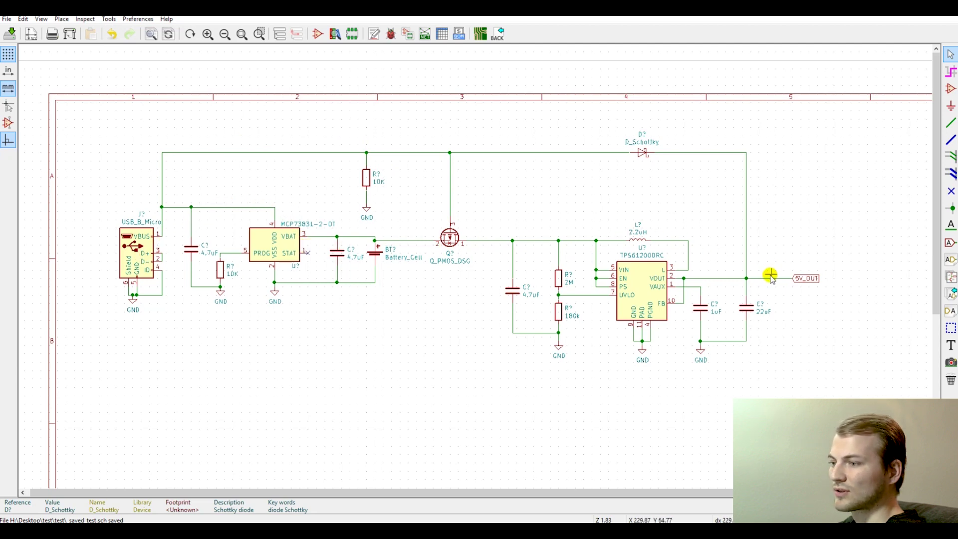